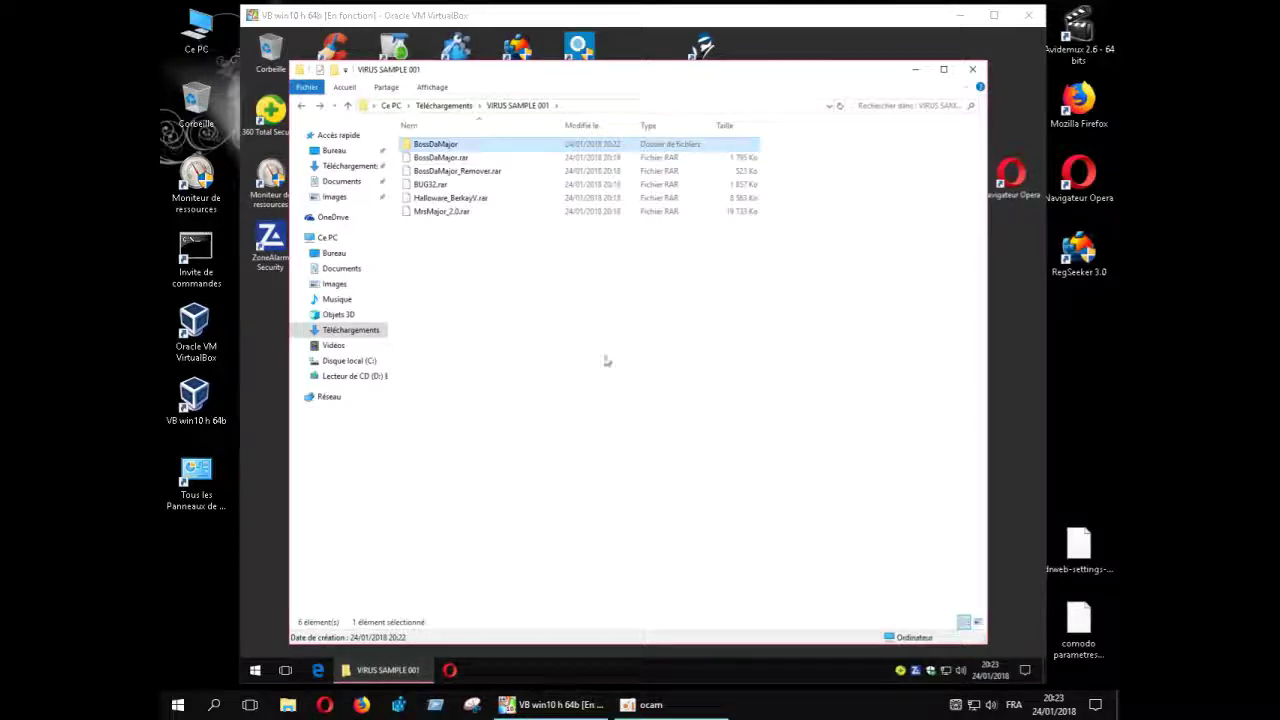
Scan BossDaMajor.exe in the BossDaMajor folder with 360 Total Security and exit the scan without resolving the detected threat
{"action": "double_click", "coordinate": [450, 148]}
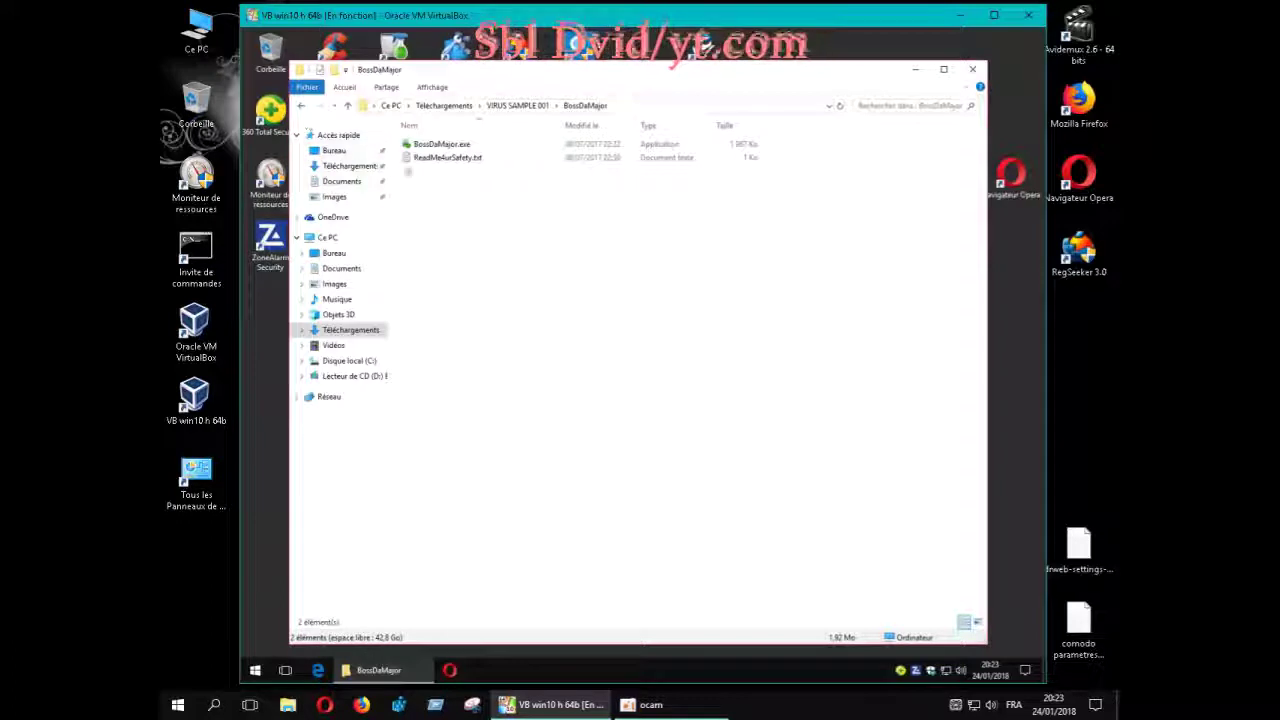
{"action": "right_click", "coordinate": [455, 149]}
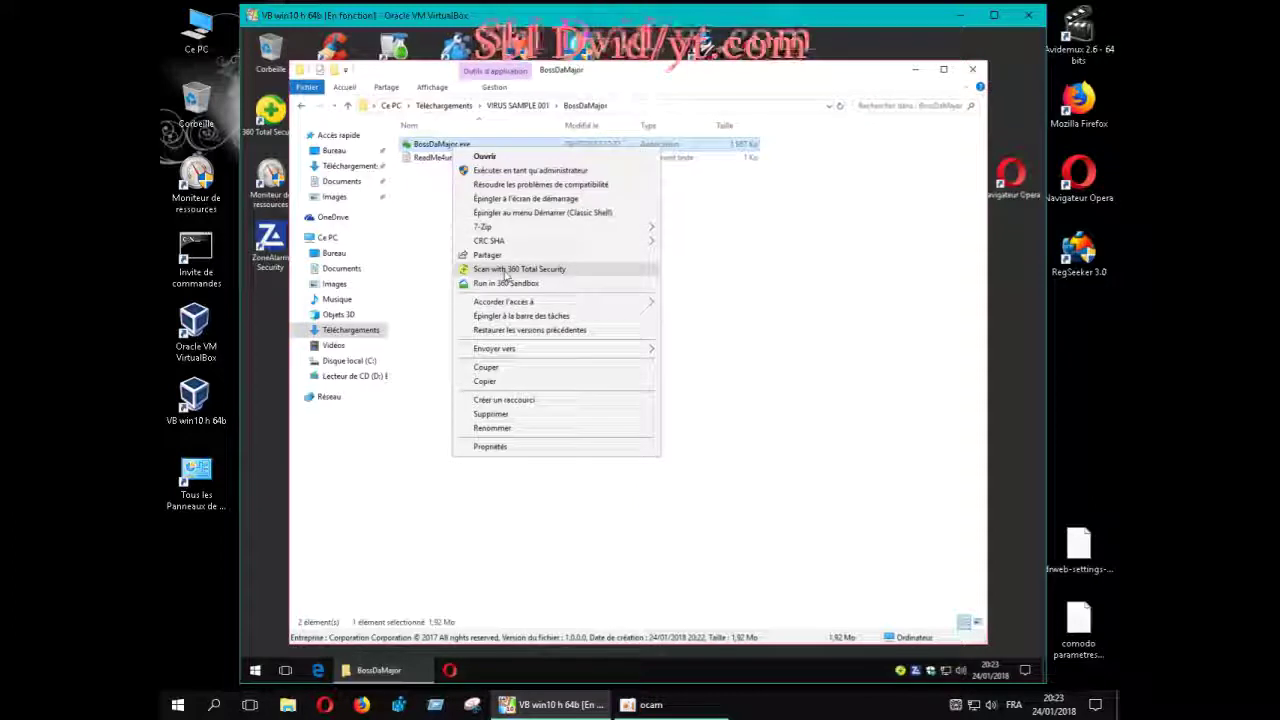
{"action": "left_click", "coordinate": [506, 270]}
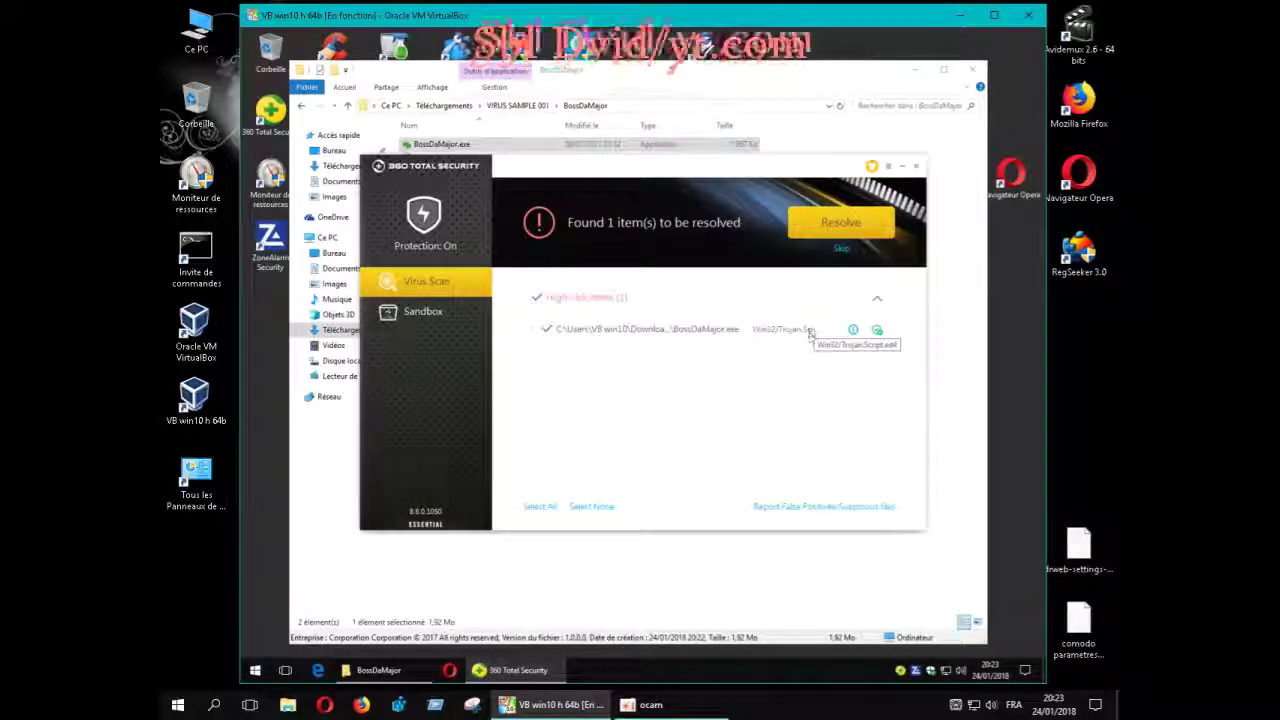
{"action": "left_click", "coordinate": [916, 167]}
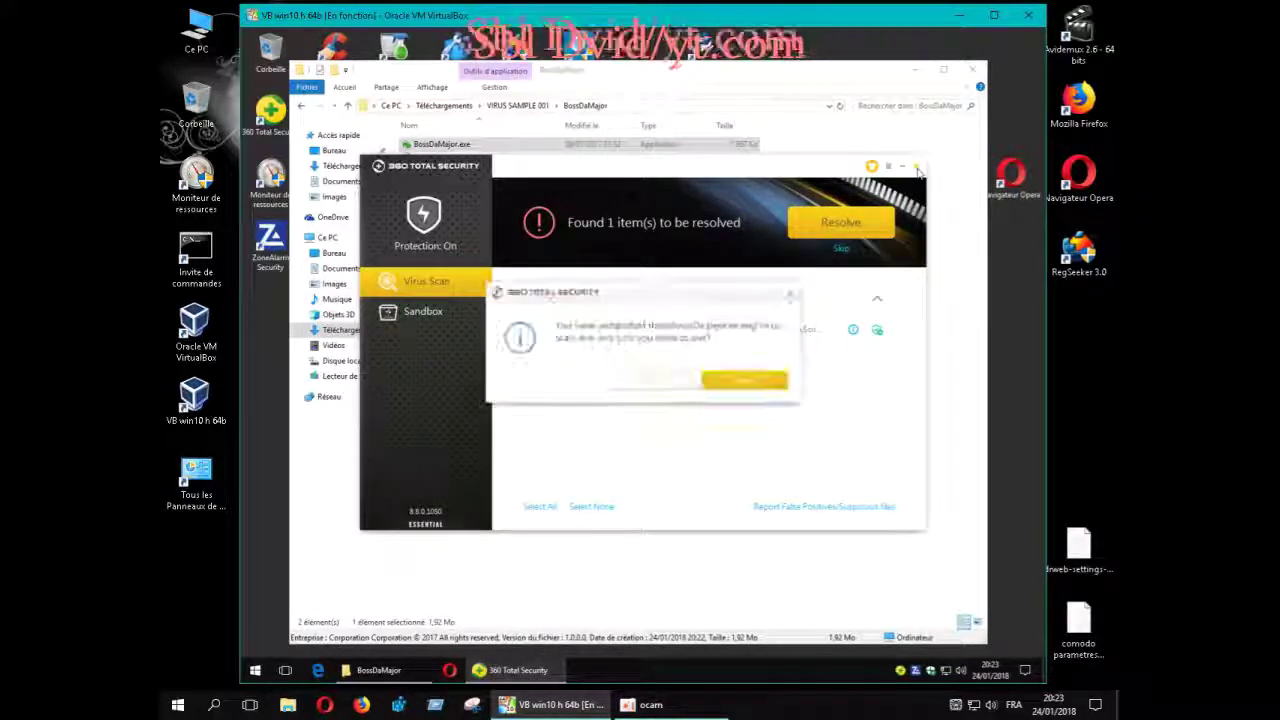
{"action": "left_click", "coordinate": [667, 385]}
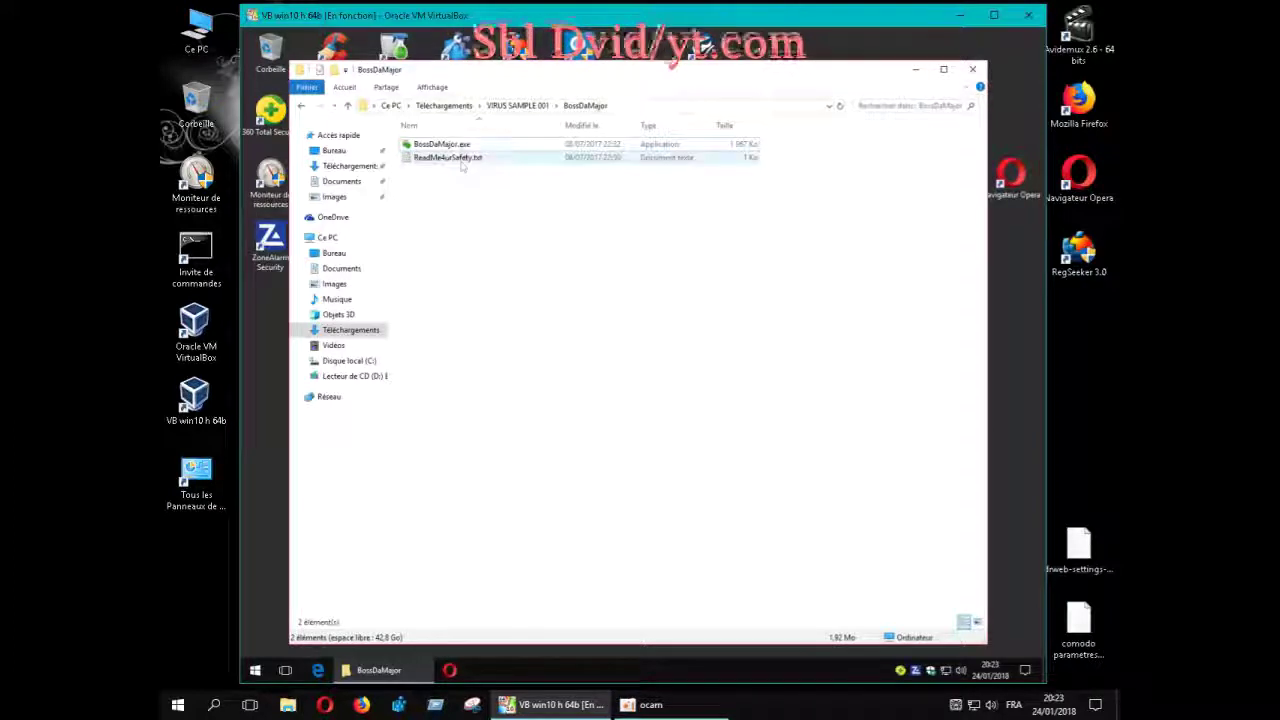
Try twice to run BossDaMajor.exe in the 360 Sandbox, dismissing the sandbox dialog each time
{"action": "left_click", "coordinate": [463, 148]}
{"action": "right_click", "coordinate": [463, 148]}
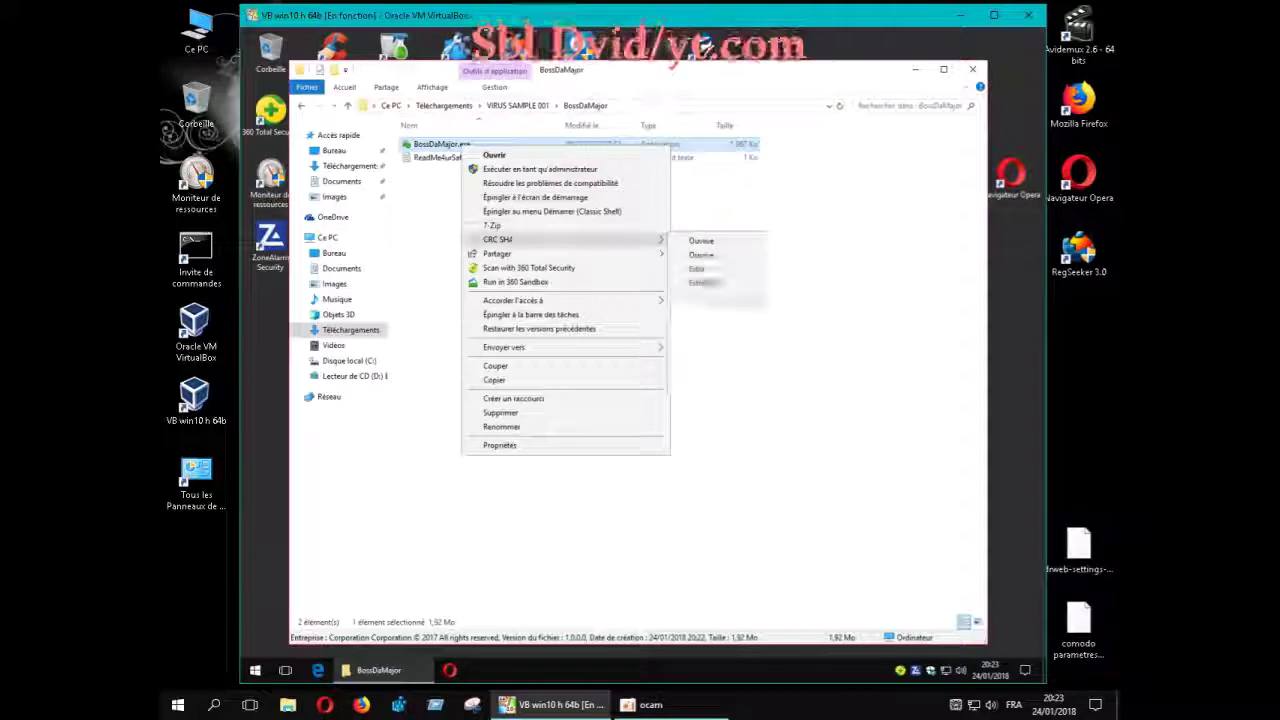
{"action": "left_click", "coordinate": [531, 283]}
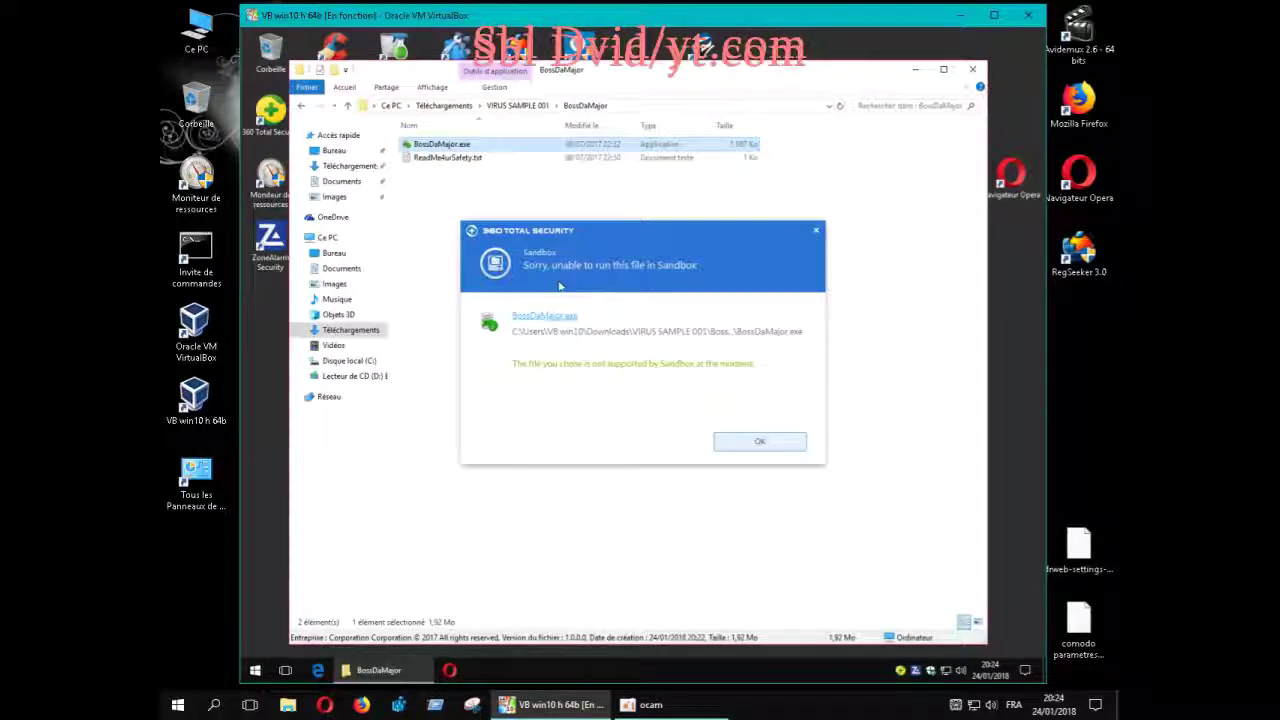
{"action": "left_click", "coordinate": [758, 441]}
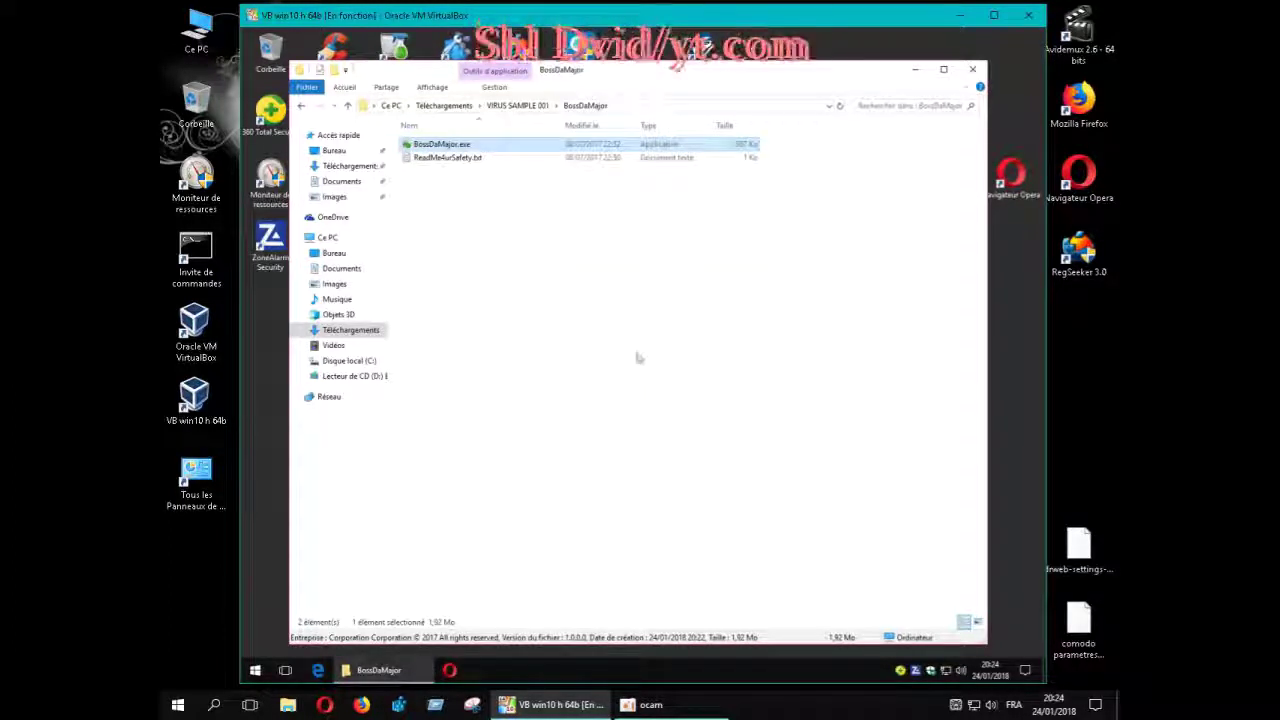
{"action": "right_click", "coordinate": [463, 148]}
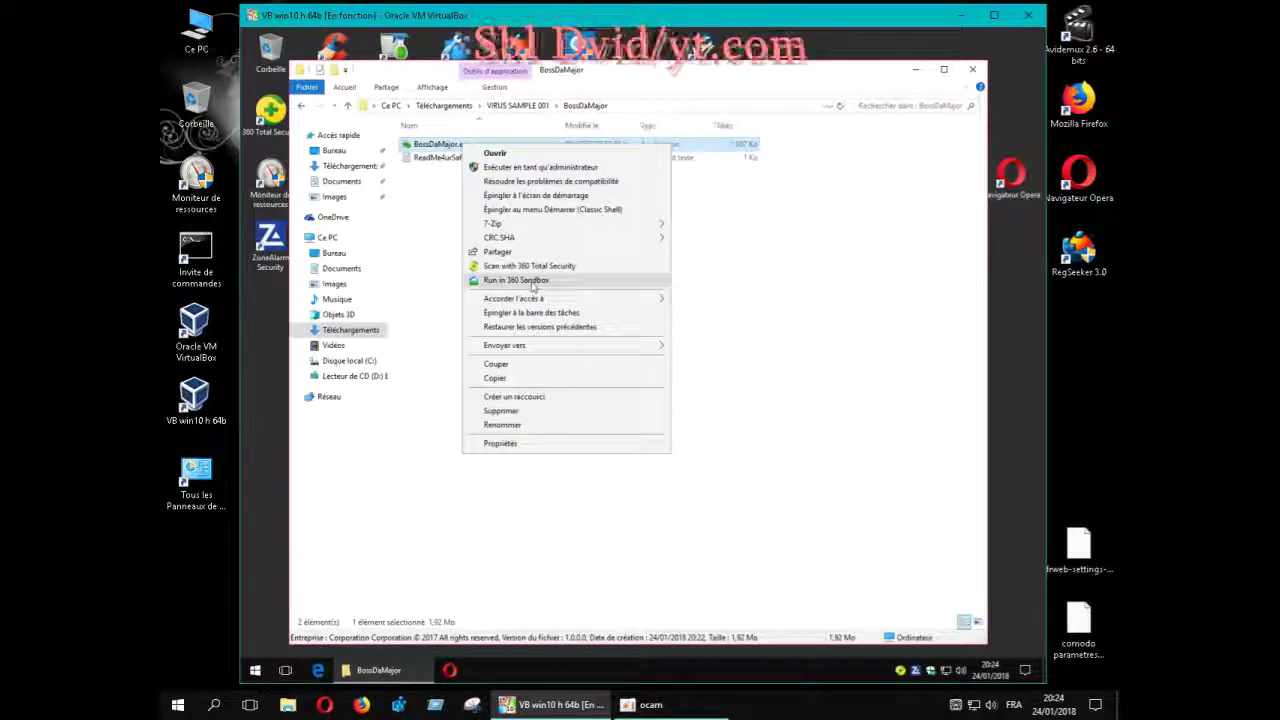
{"action": "left_click", "coordinate": [533, 283]}
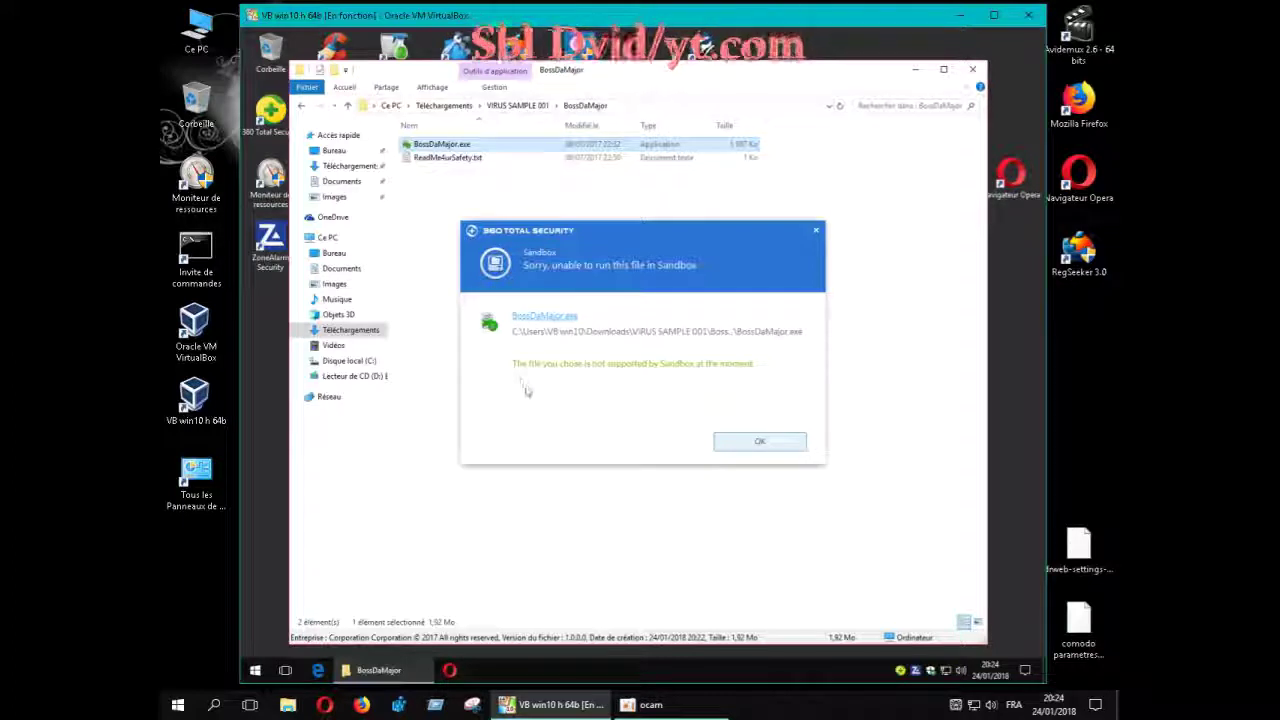
{"action": "left_click", "coordinate": [757, 443]}
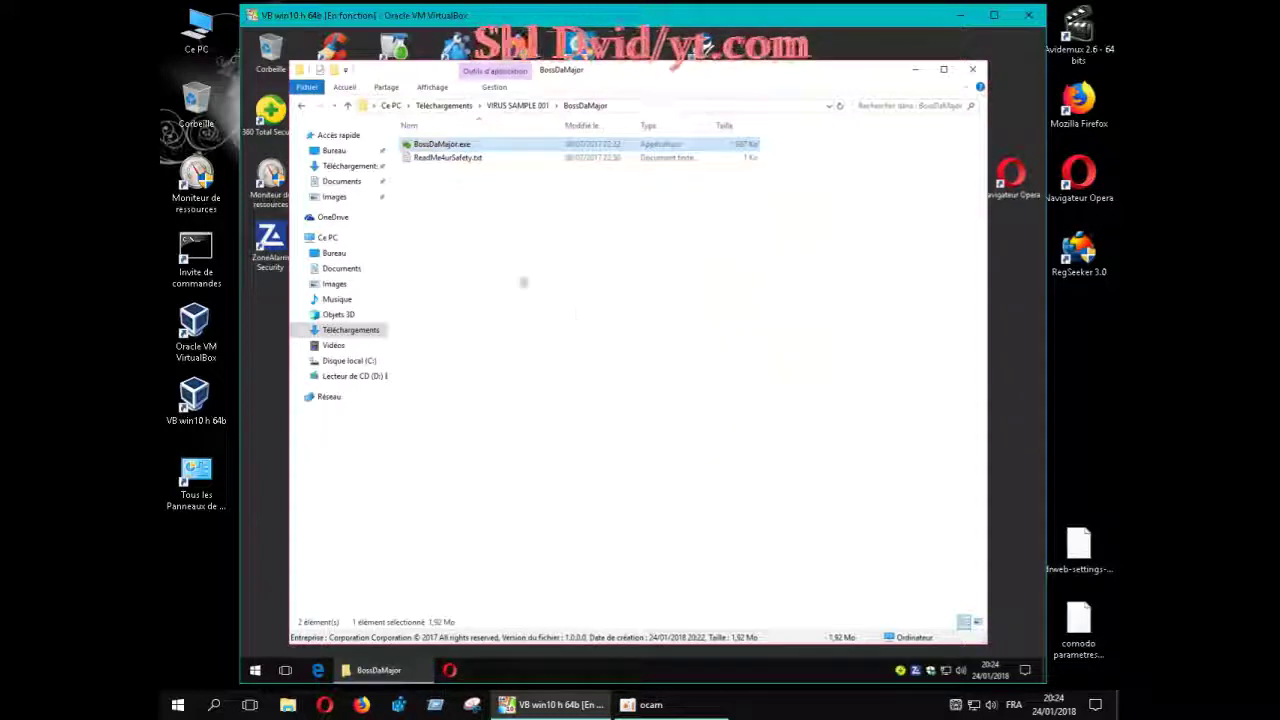
Extract BossDaMajor_Remover.rar from VIRUS SAMPLE 001 into its own BossDaMajor_Remover folder with 7-Zip and open that folder
{"action": "left_click", "coordinate": [301, 105]}
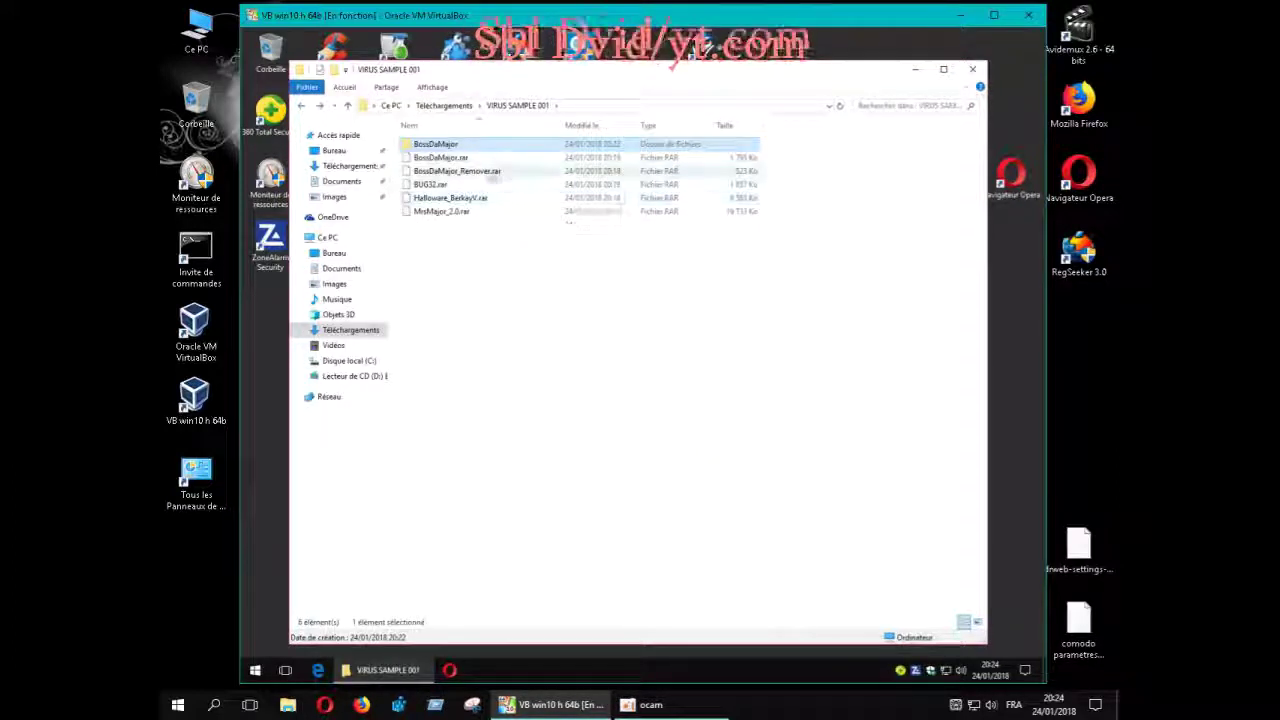
{"action": "left_click", "coordinate": [488, 172]}
{"action": "right_click", "coordinate": [488, 172]}
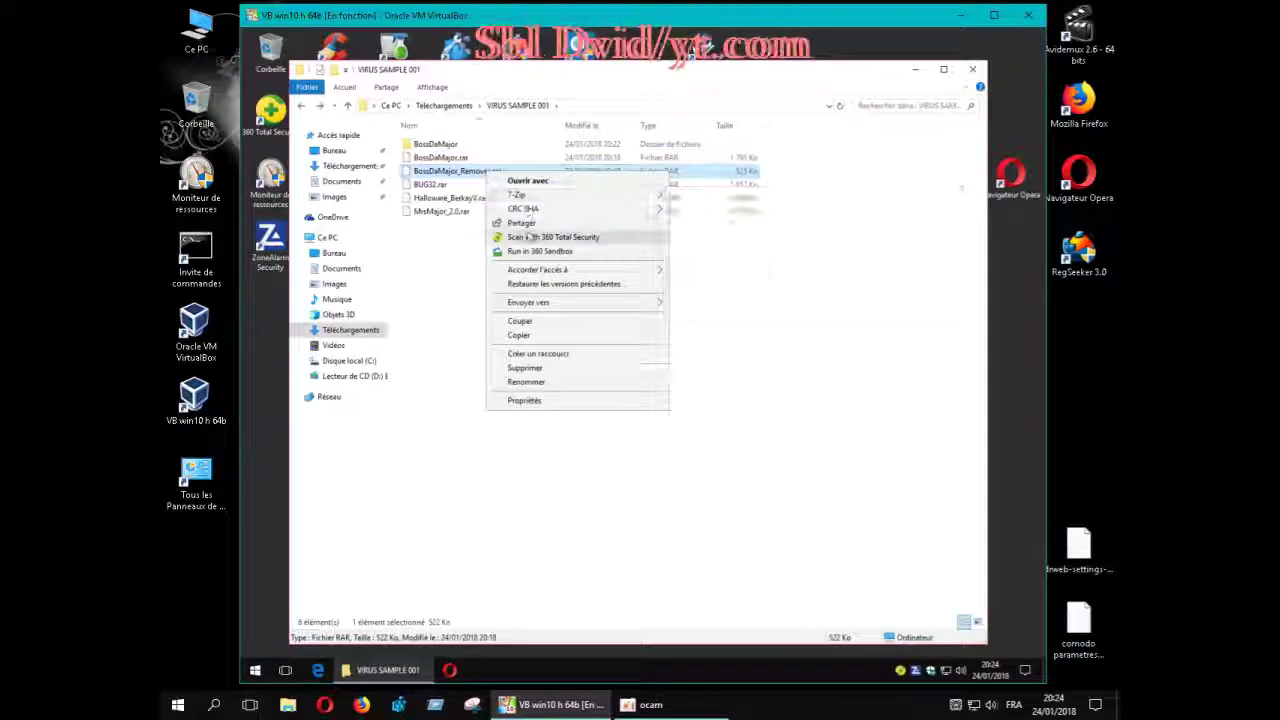
{"action": "mouse_move", "coordinate": [540, 196]}
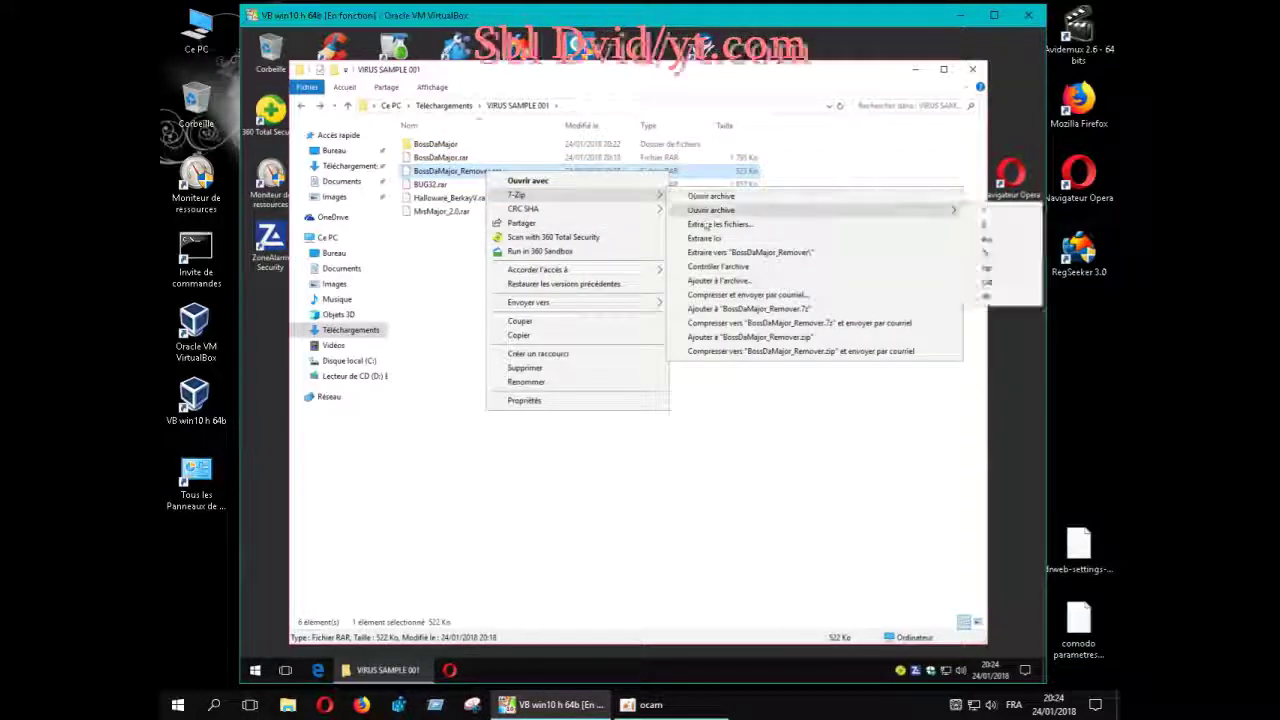
{"action": "left_click", "coordinate": [705, 252]}
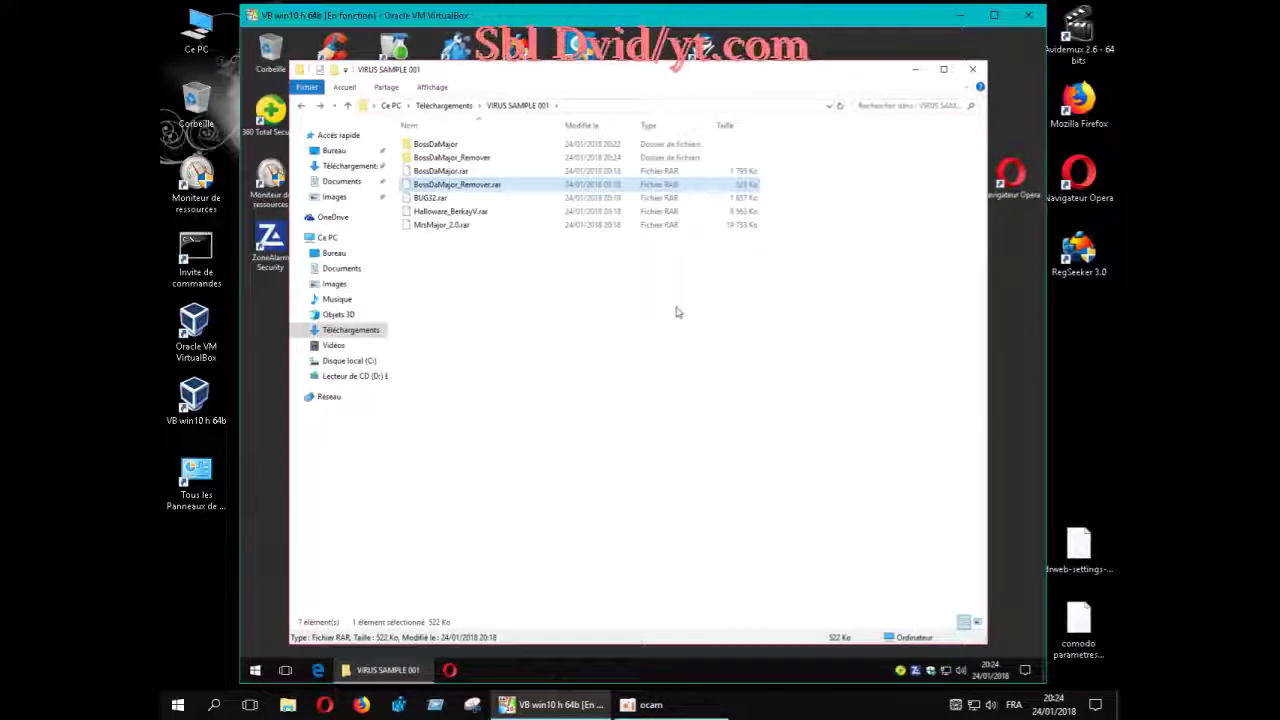
{"action": "double_click", "coordinate": [453, 160]}
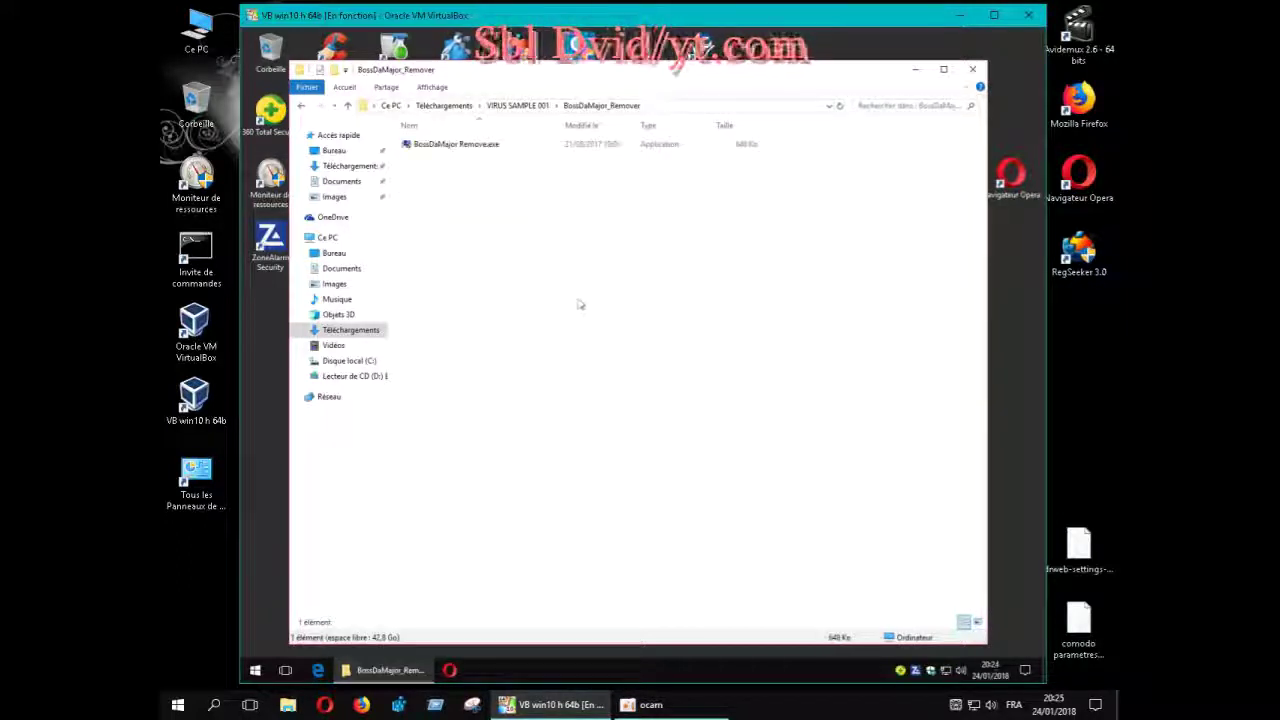
Scan BossDaMajor Remove.exe with 360 Total Security and exit the scan, leaving the detected item unhandled
{"action": "left_click", "coordinate": [463, 145]}
{"action": "right_click", "coordinate": [463, 146]}
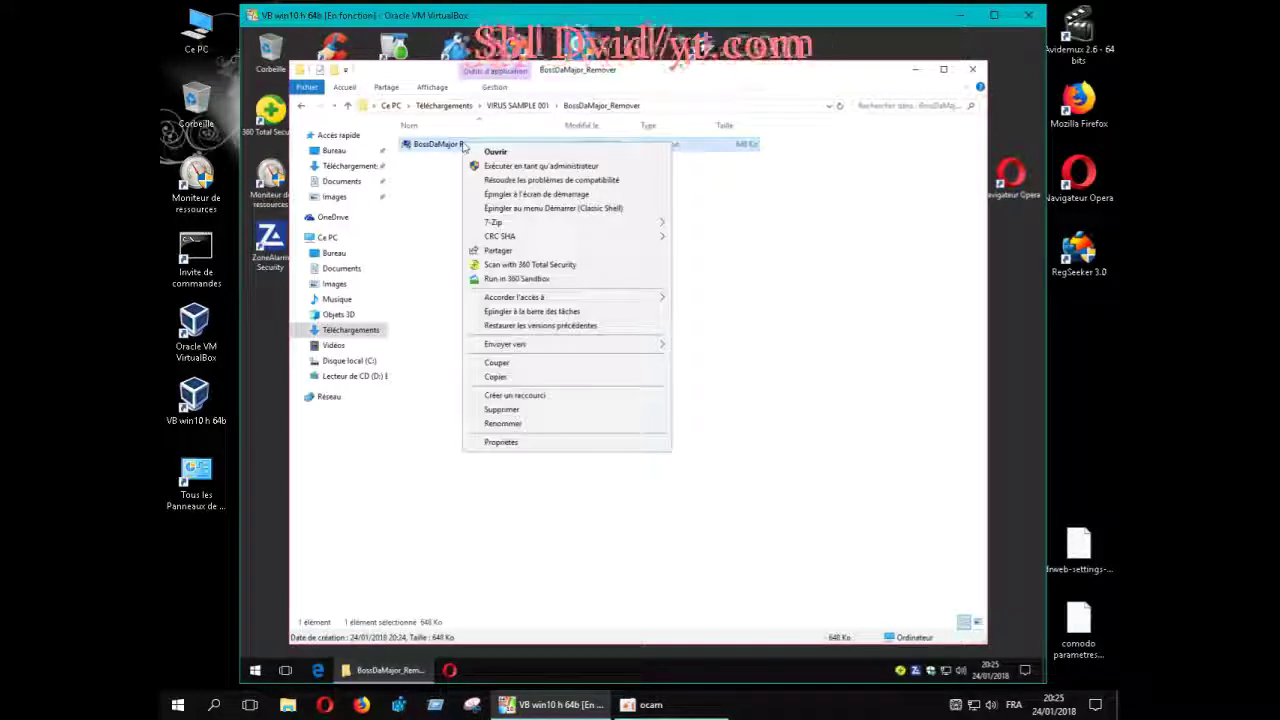
{"action": "left_click", "coordinate": [512, 265]}
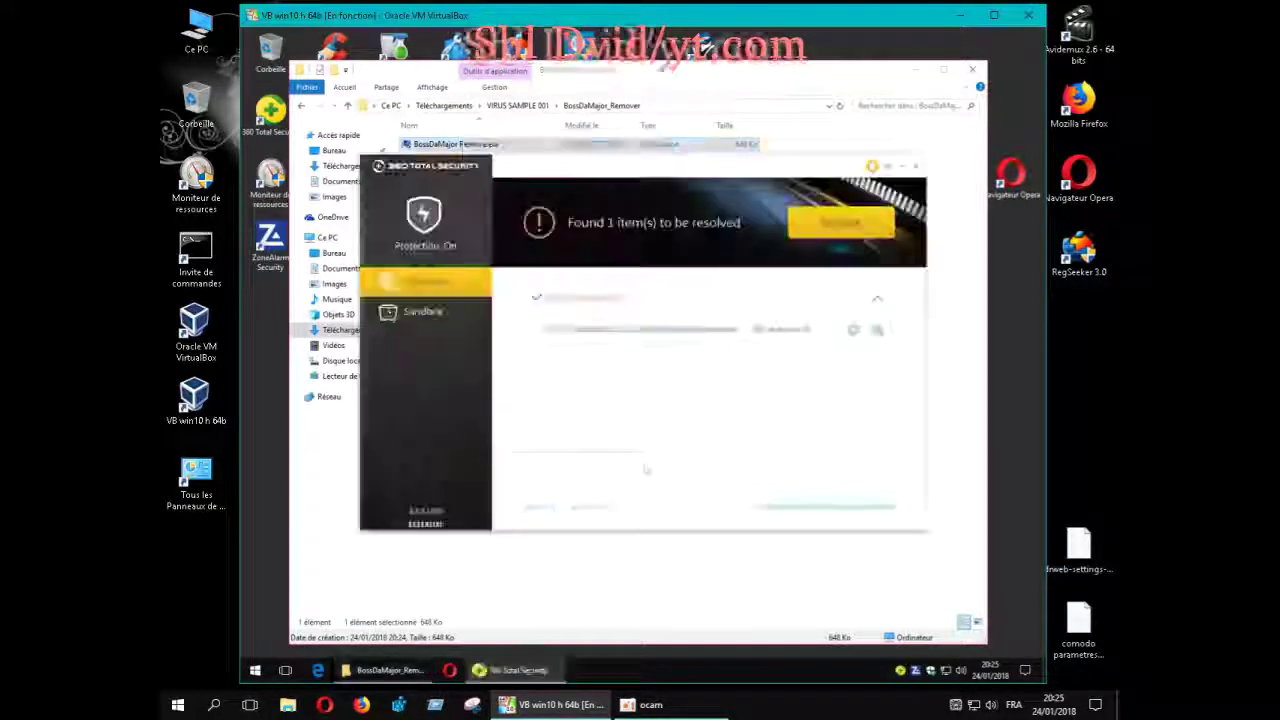
{"action": "left_click", "coordinate": [915, 166]}
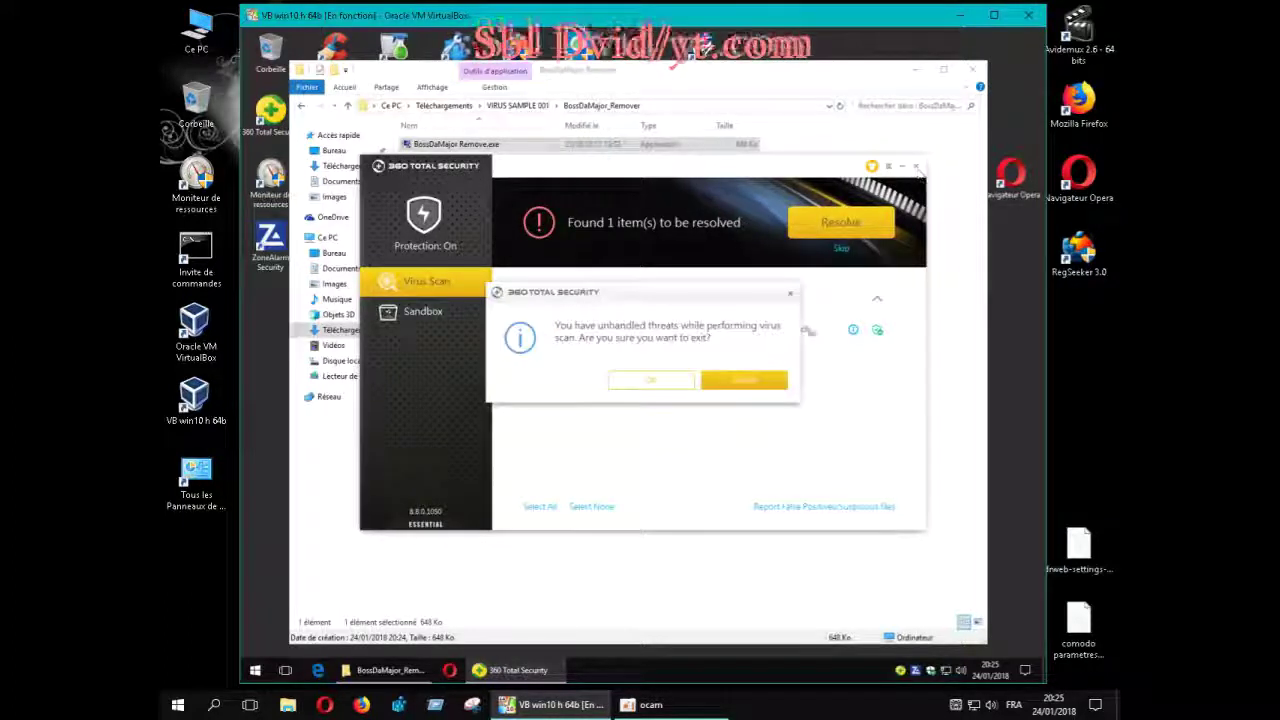
{"action": "left_click", "coordinate": [686, 382]}
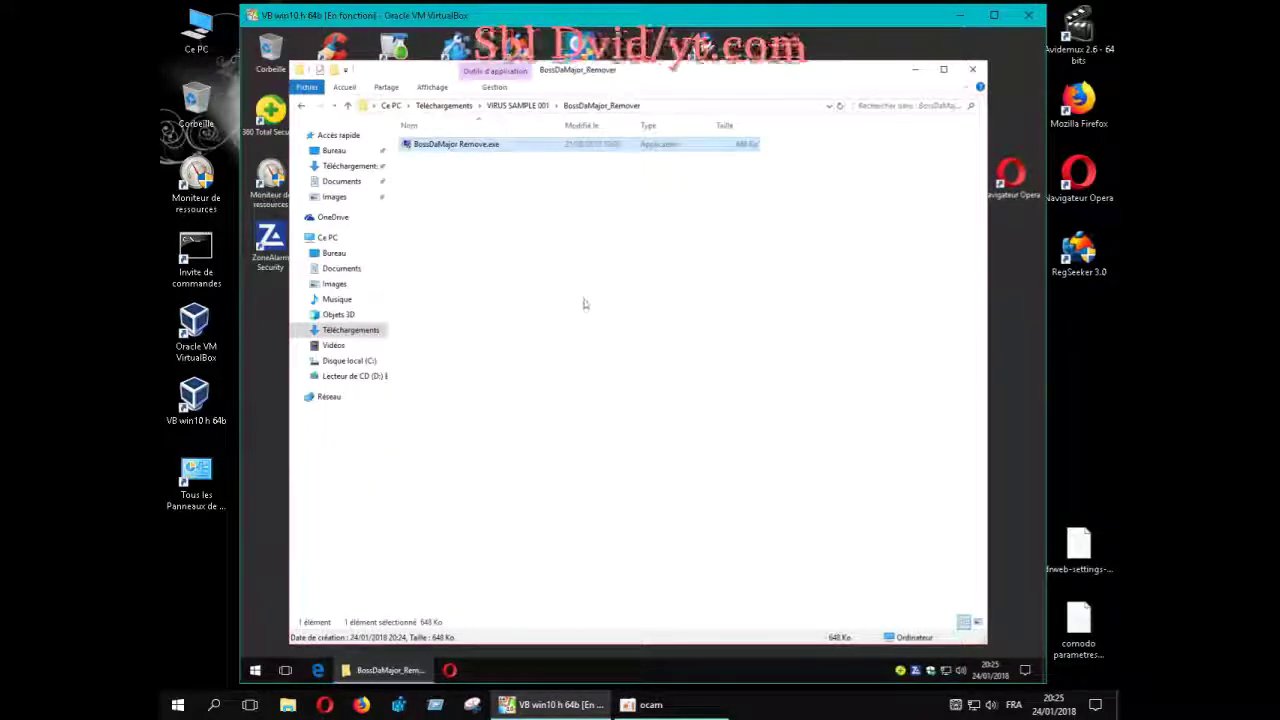
Run BossDaMajor Remove.exe in the 360 Sandbox, authorize Windows Based Script Host, and dismiss the malware alert and error dialog
{"action": "right_click", "coordinate": [481, 146]}
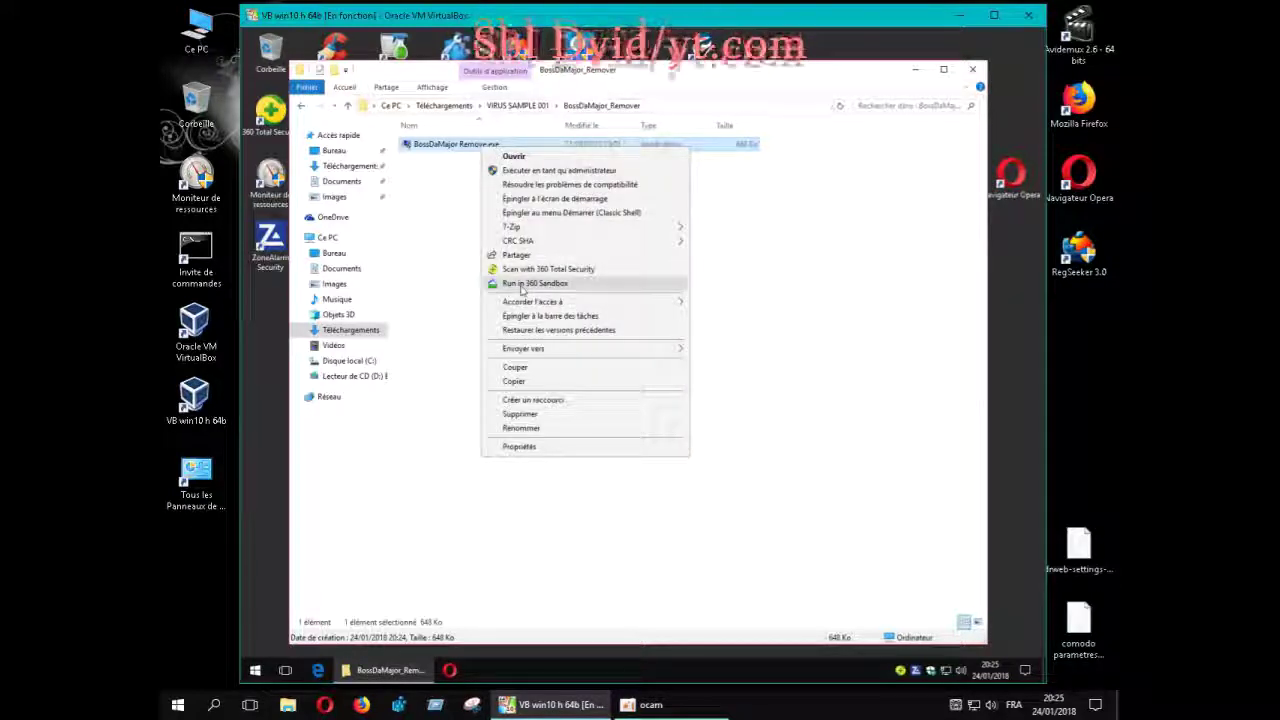
{"action": "left_click", "coordinate": [520, 288]}
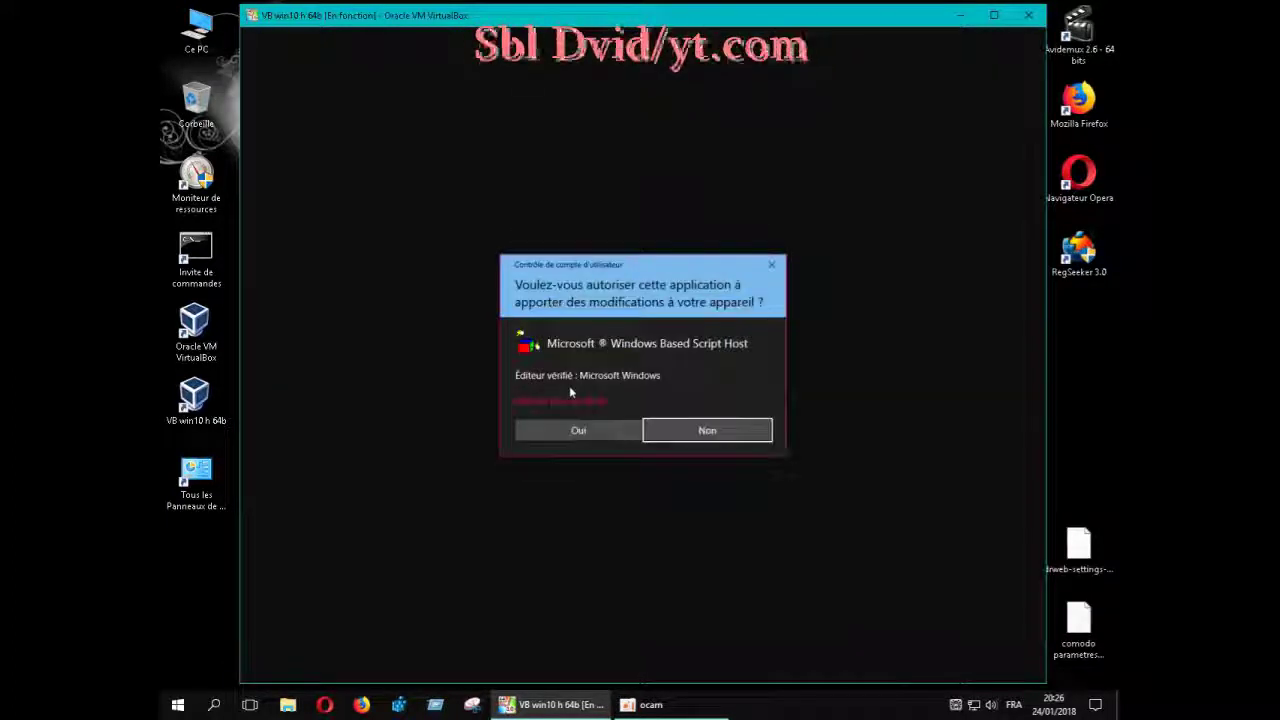
{"action": "left_click", "coordinate": [600, 431]}
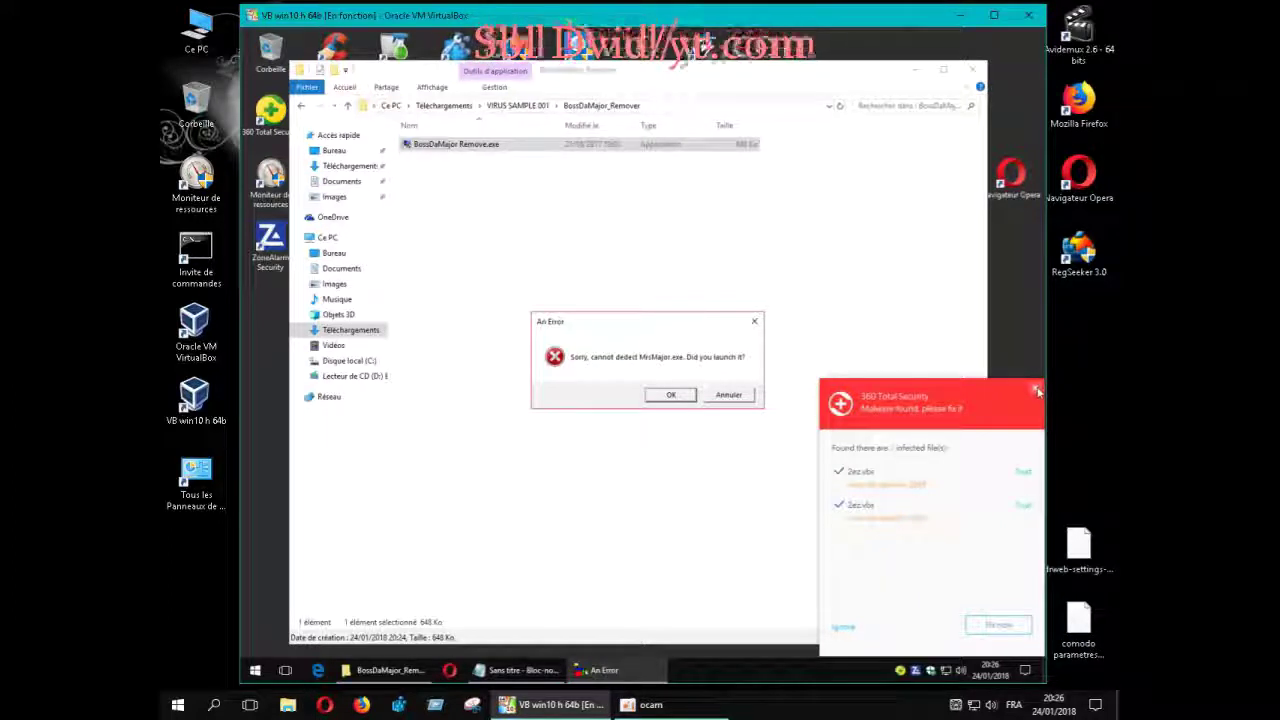
{"action": "left_click", "coordinate": [1036, 390]}
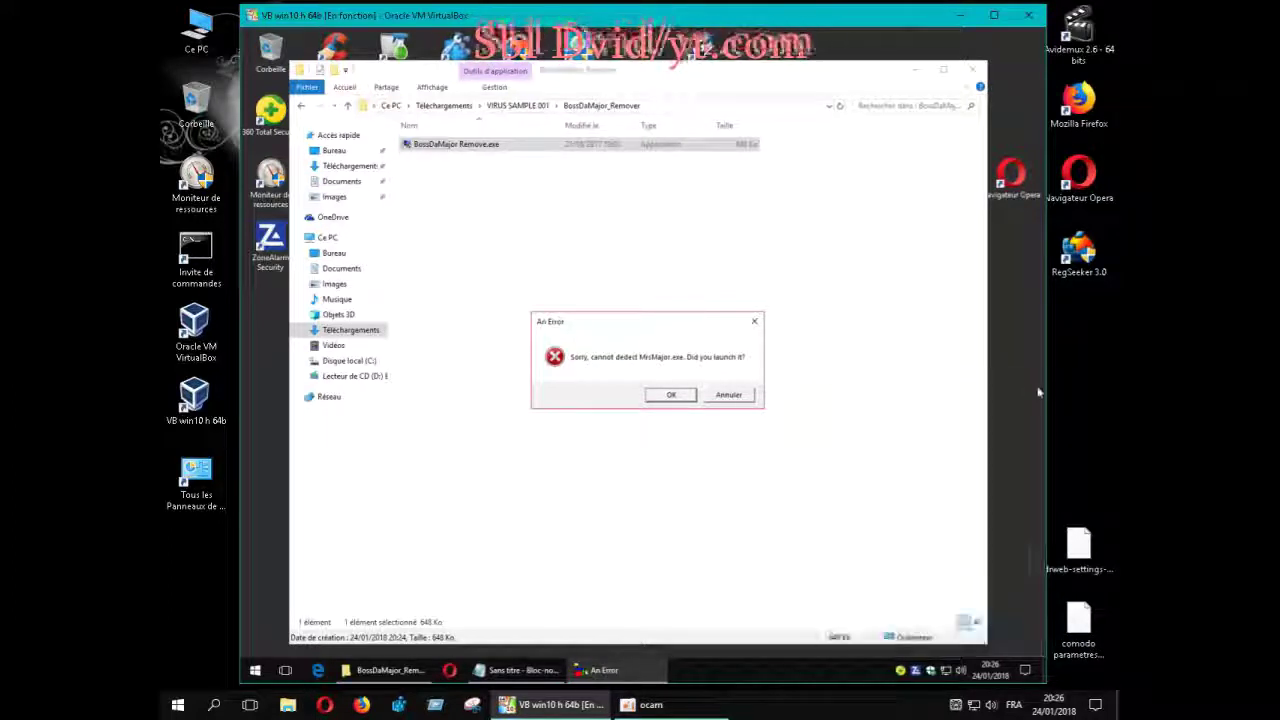
{"action": "left_click", "coordinate": [688, 395]}
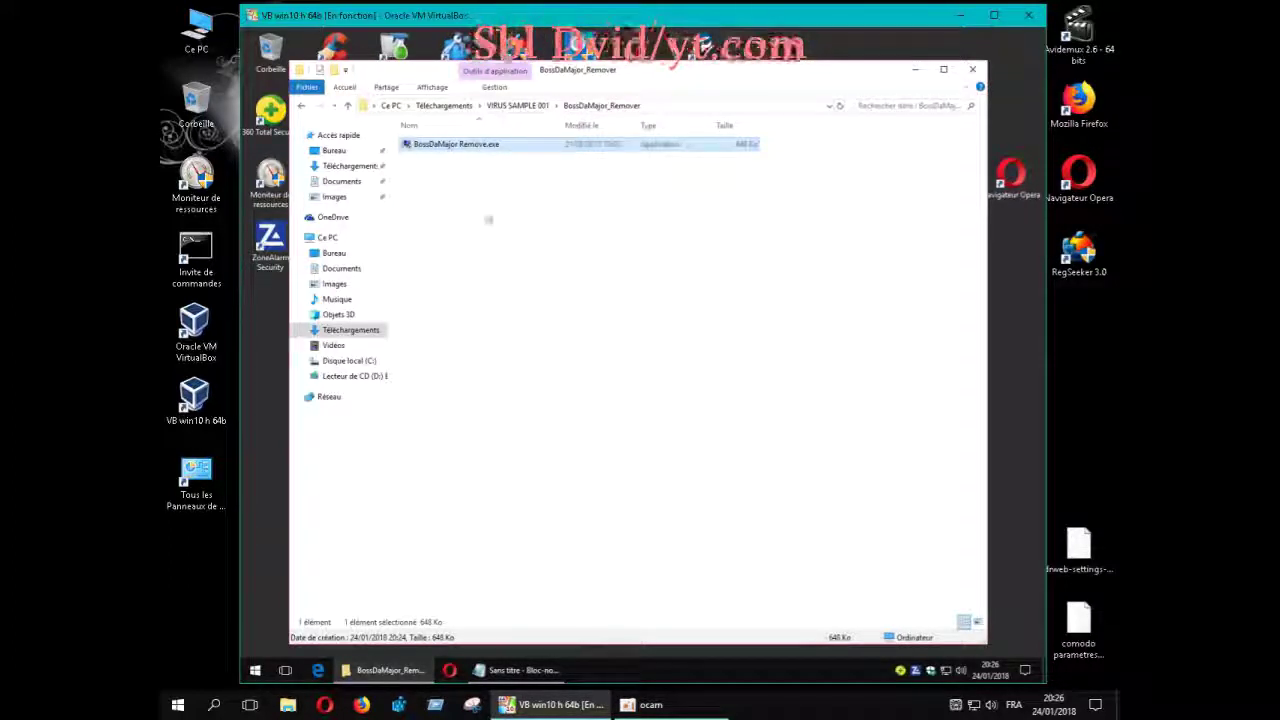
Return to the VIRUS SAMPLE 001 folder and check the 360 Total Security quarantine, closing the antivirus window when done
{"action": "left_click", "coordinate": [302, 106]}
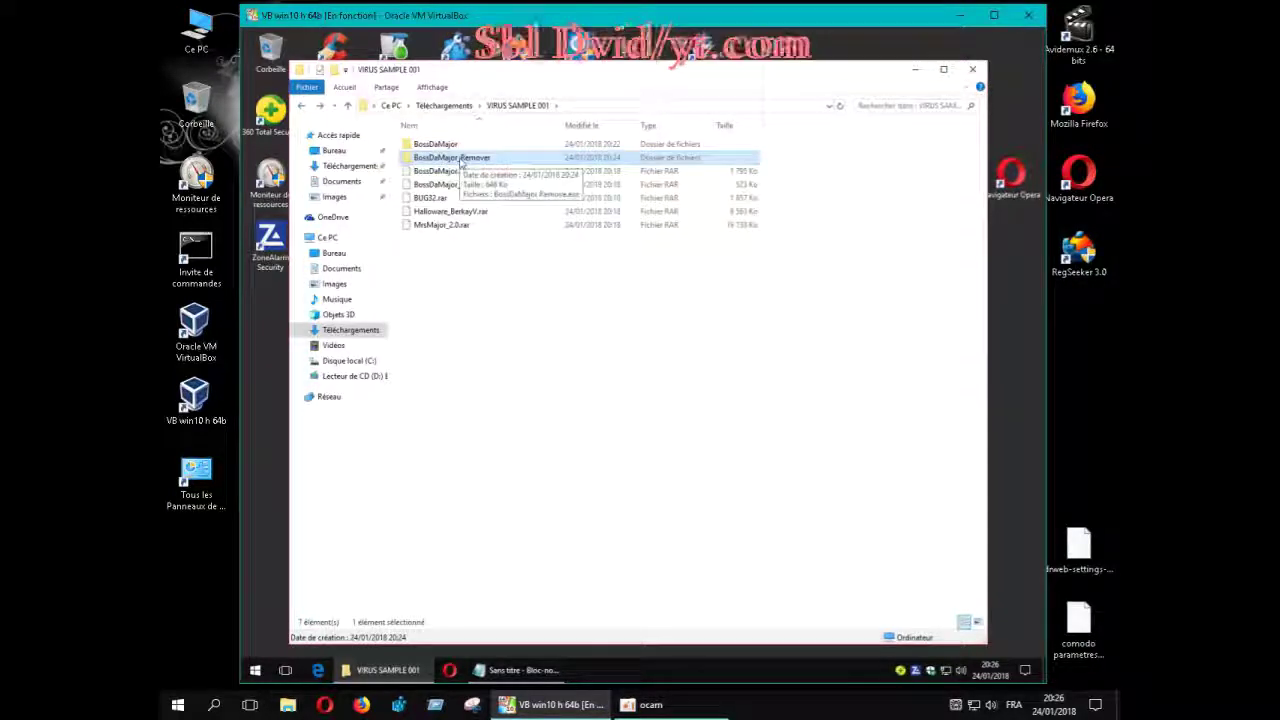
{"action": "right_click", "coordinate": [900, 672]}
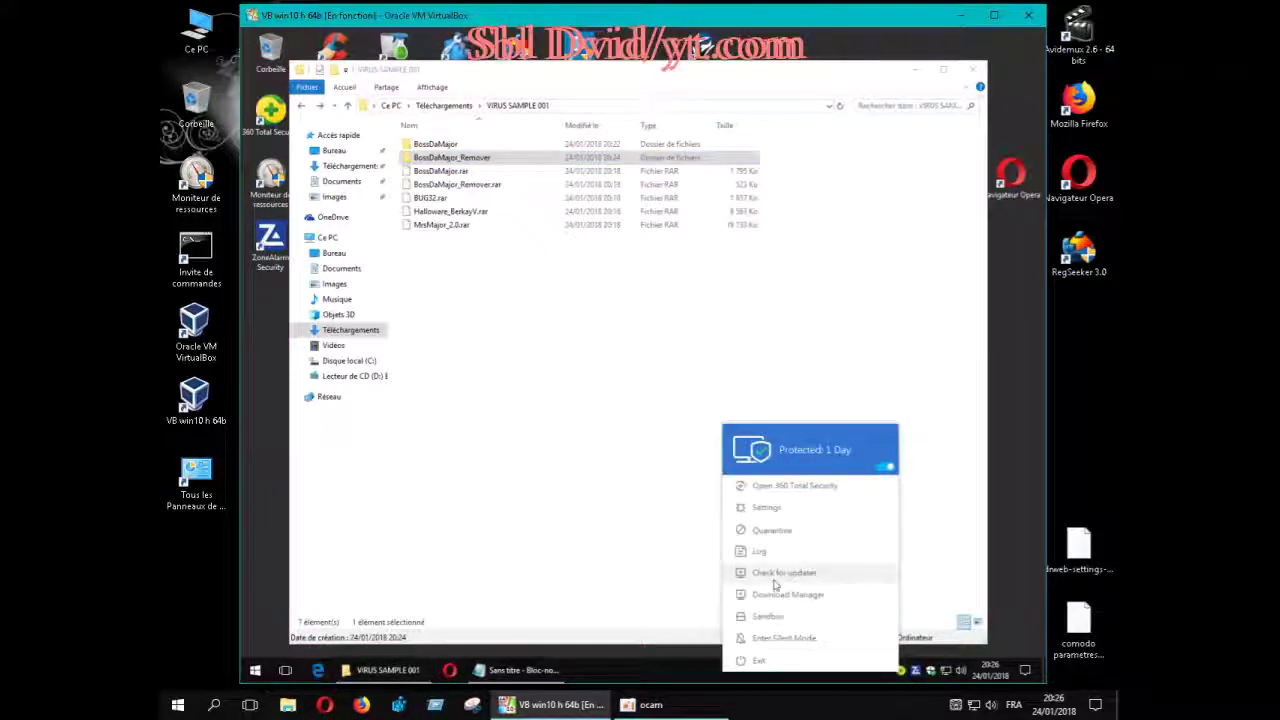
{"action": "left_click", "coordinate": [789, 533]}
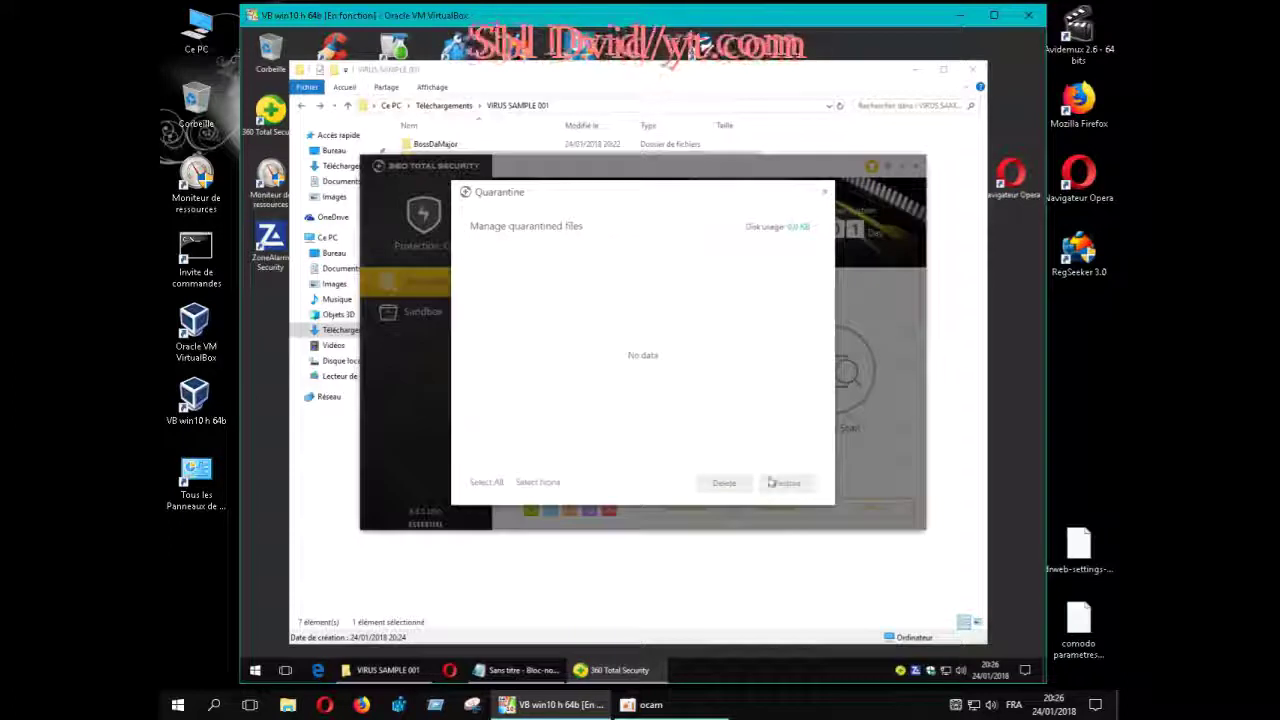
{"action": "left_click", "coordinate": [825, 193]}
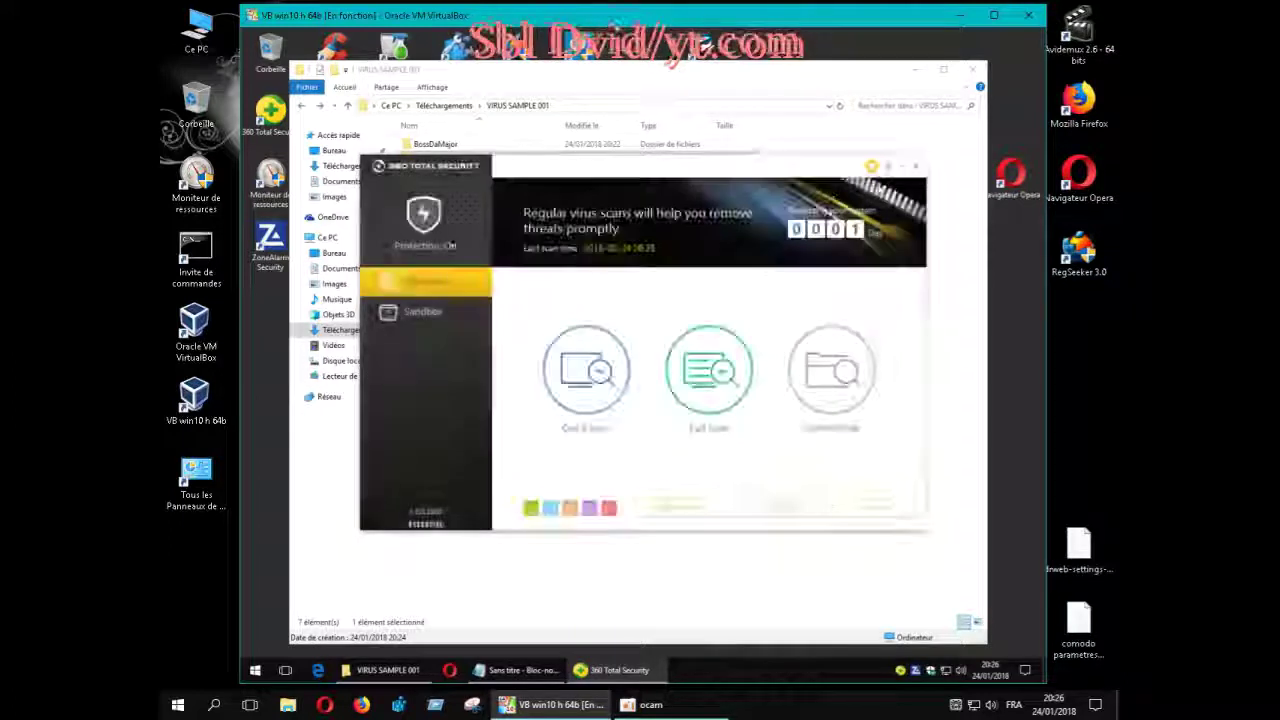
{"action": "left_click", "coordinate": [915, 170]}
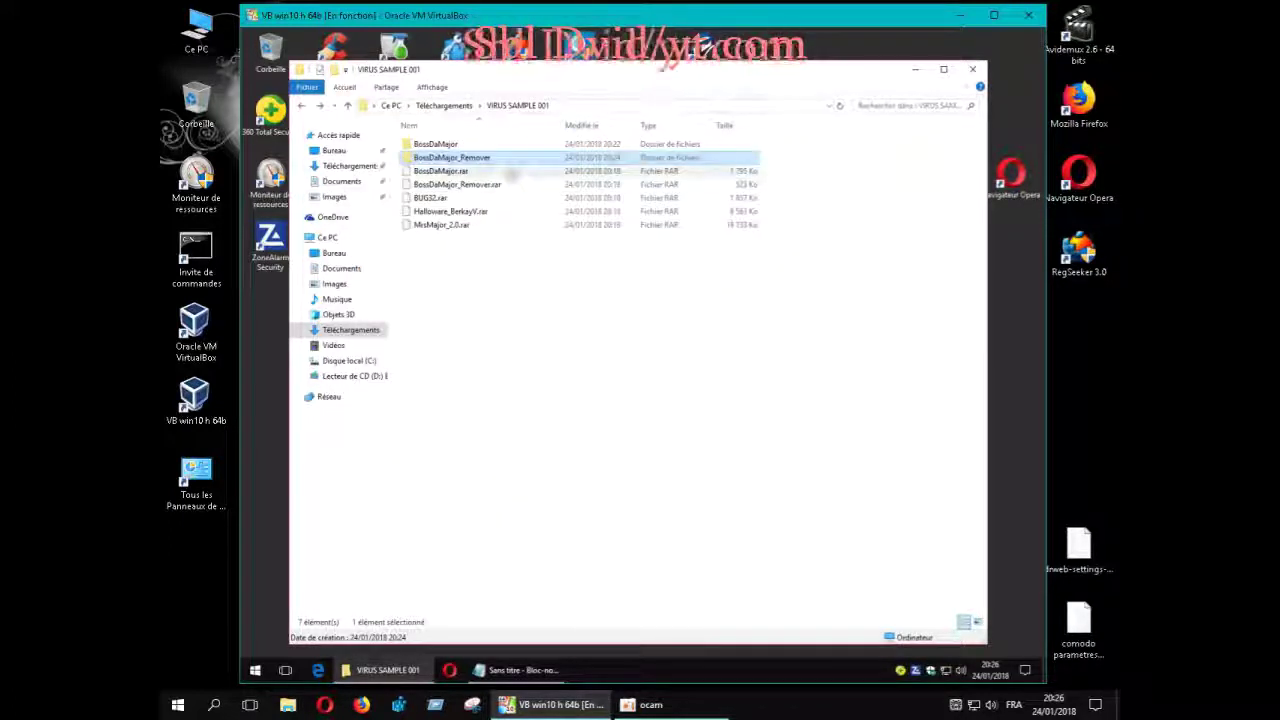
Rerun BossDaMajor Remove.exe in the 360 Sandbox, authorizing both the executable and Windows Based Script Host to make changes
{"action": "double_click", "coordinate": [484, 158]}
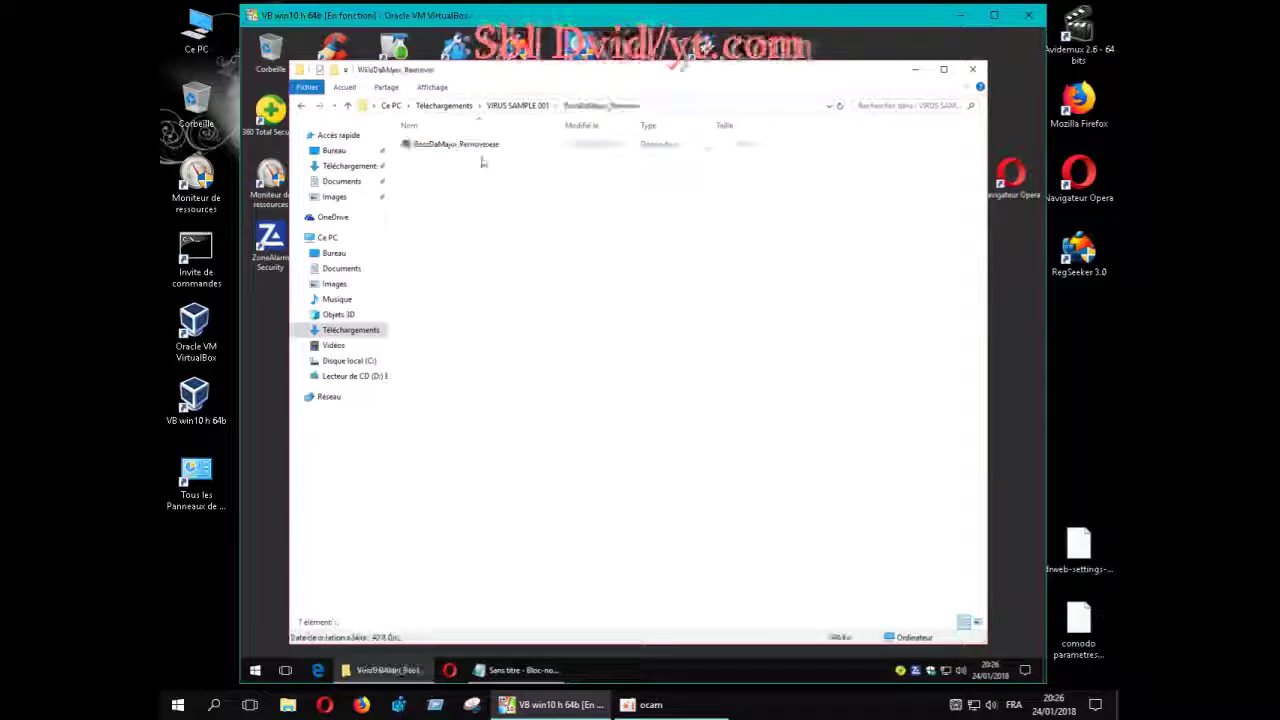
{"action": "right_click", "coordinate": [487, 147]}
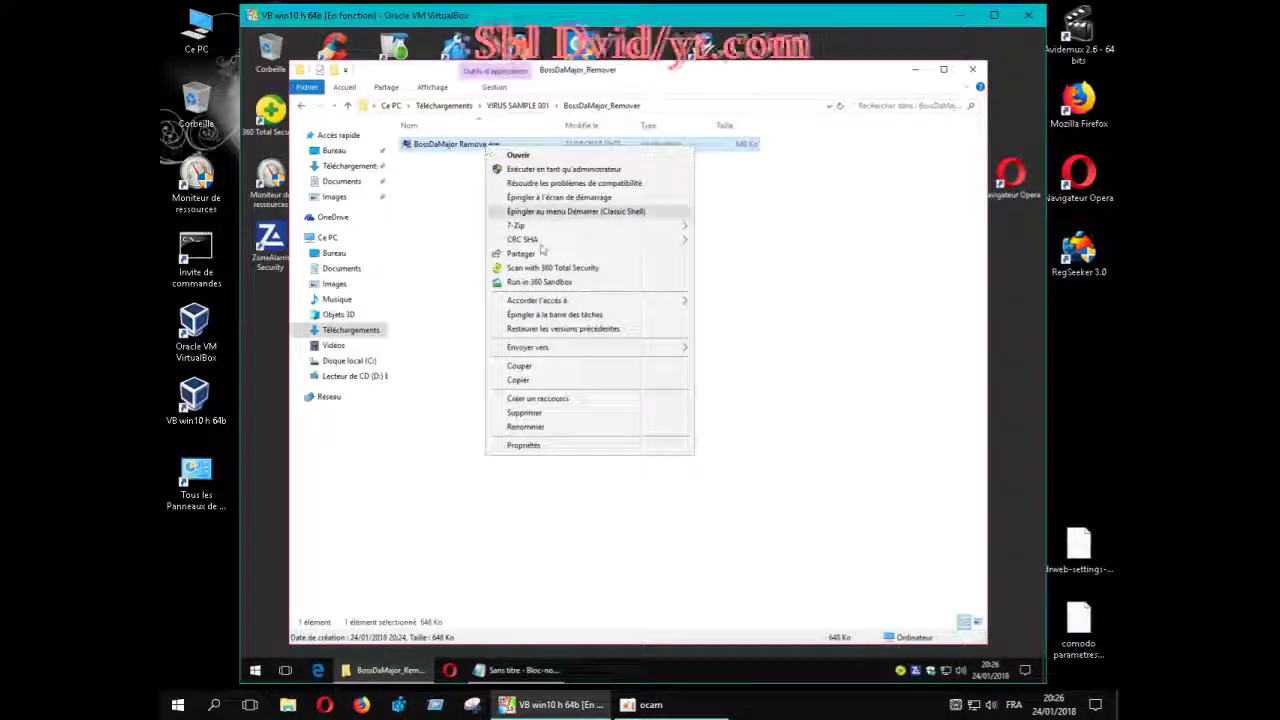
{"action": "left_click", "coordinate": [538, 283]}
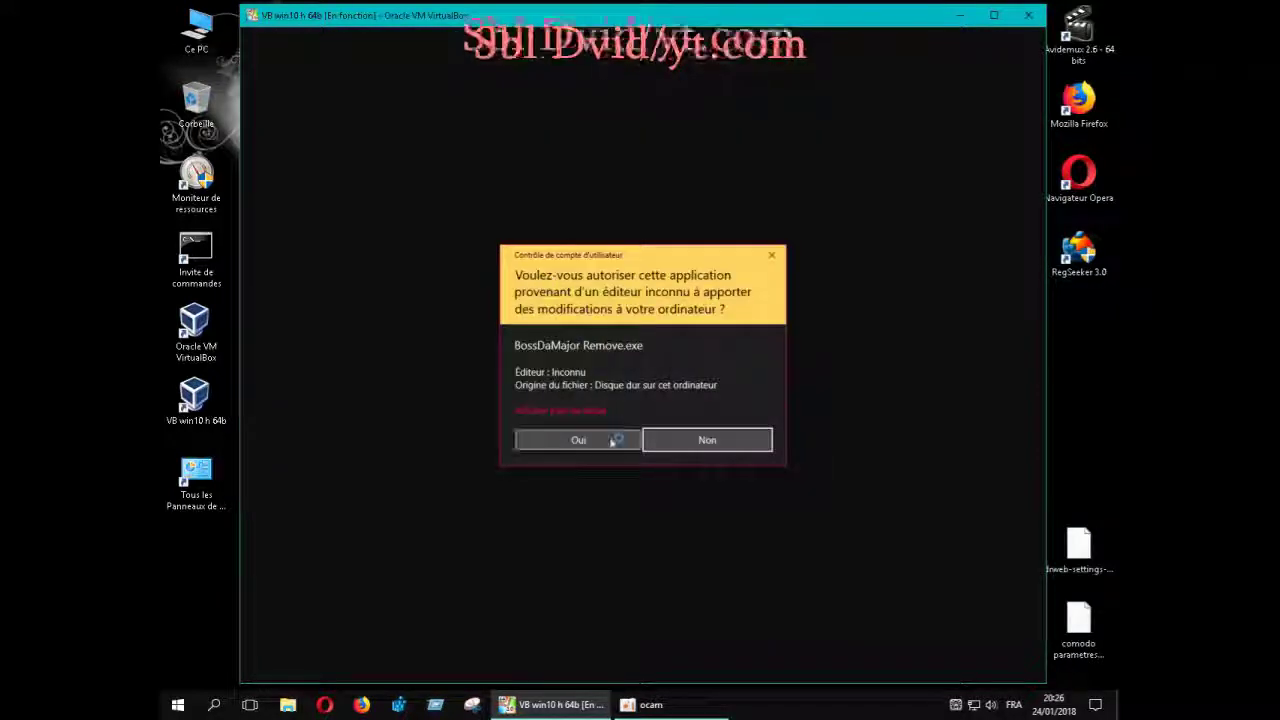
{"action": "left_click", "coordinate": [611, 442]}
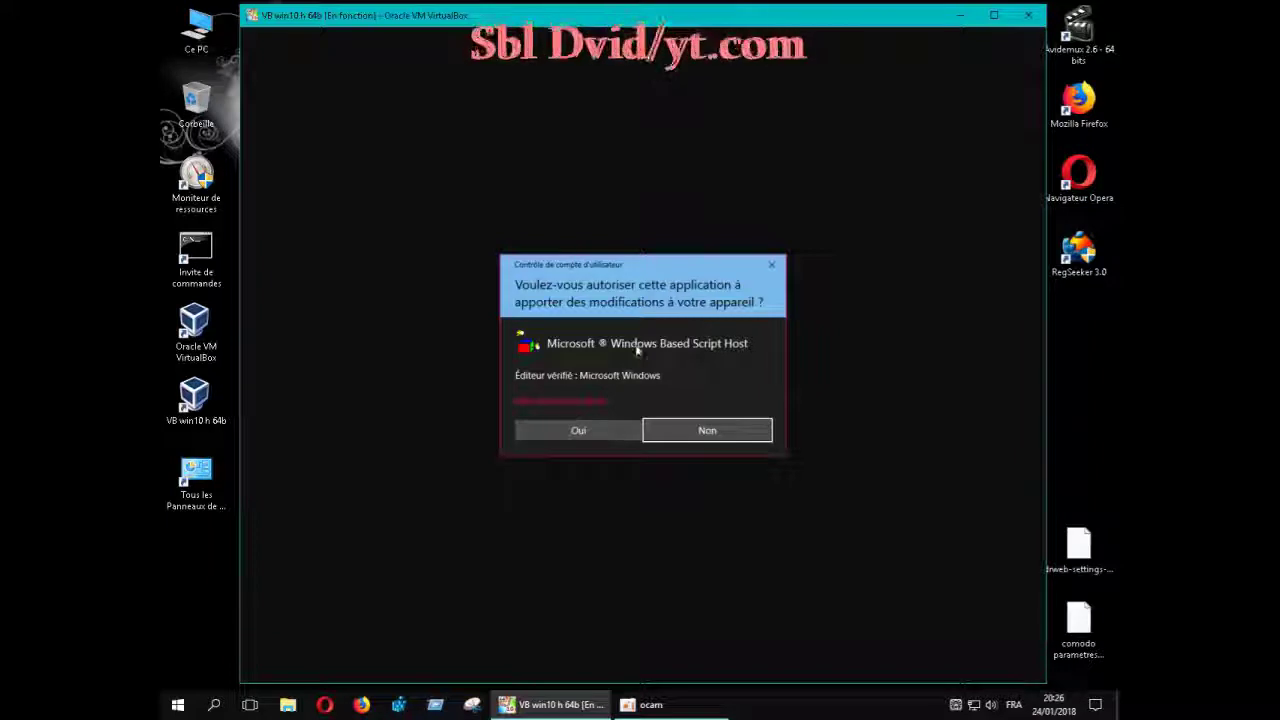
{"action": "left_click", "coordinate": [592, 434]}
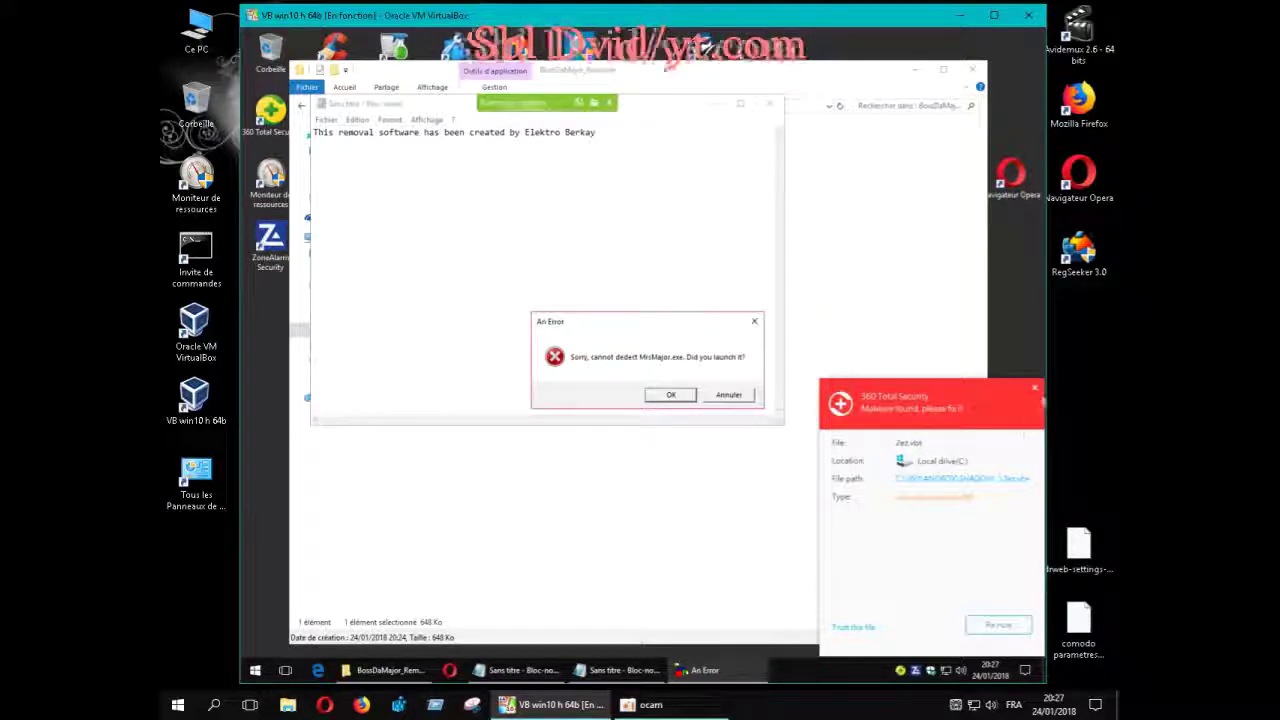
Dismiss the malware alert and the error dialog, and close the untitled Notepad document without saving
{"action": "left_click", "coordinate": [1036, 390]}
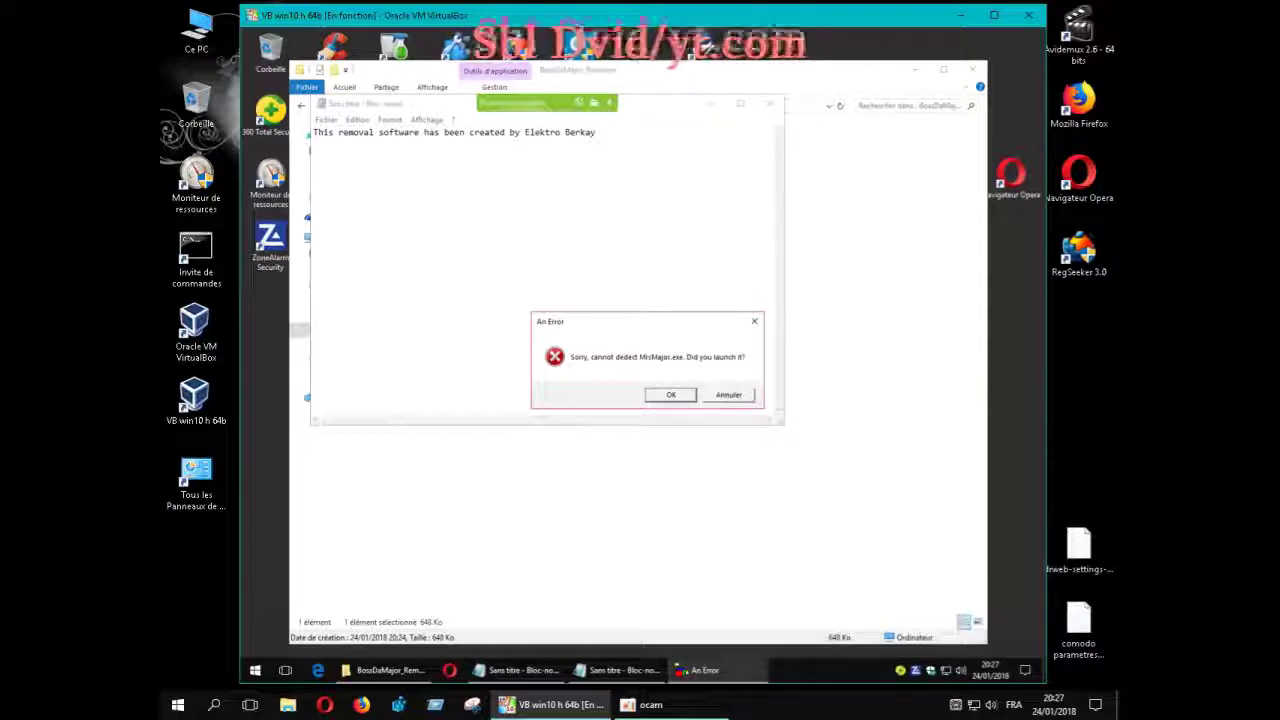
{"action": "left_click", "coordinate": [671, 394]}
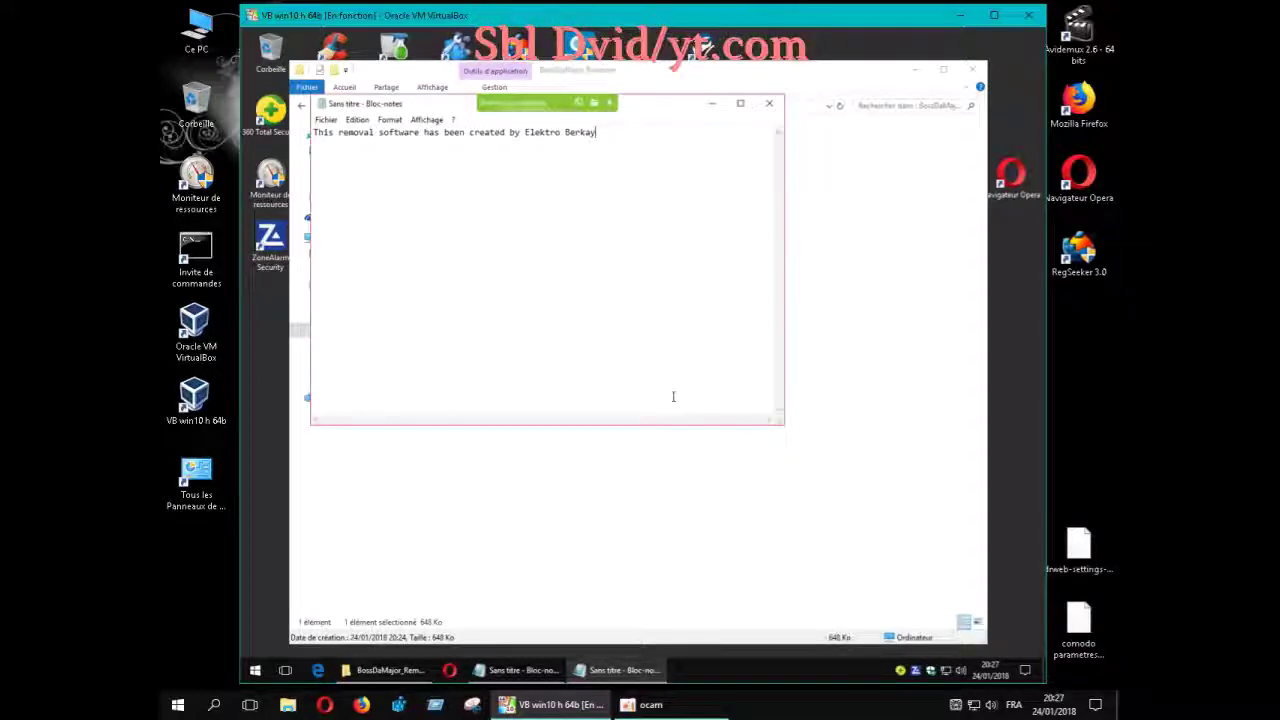
{"action": "left_click", "coordinate": [771, 106]}
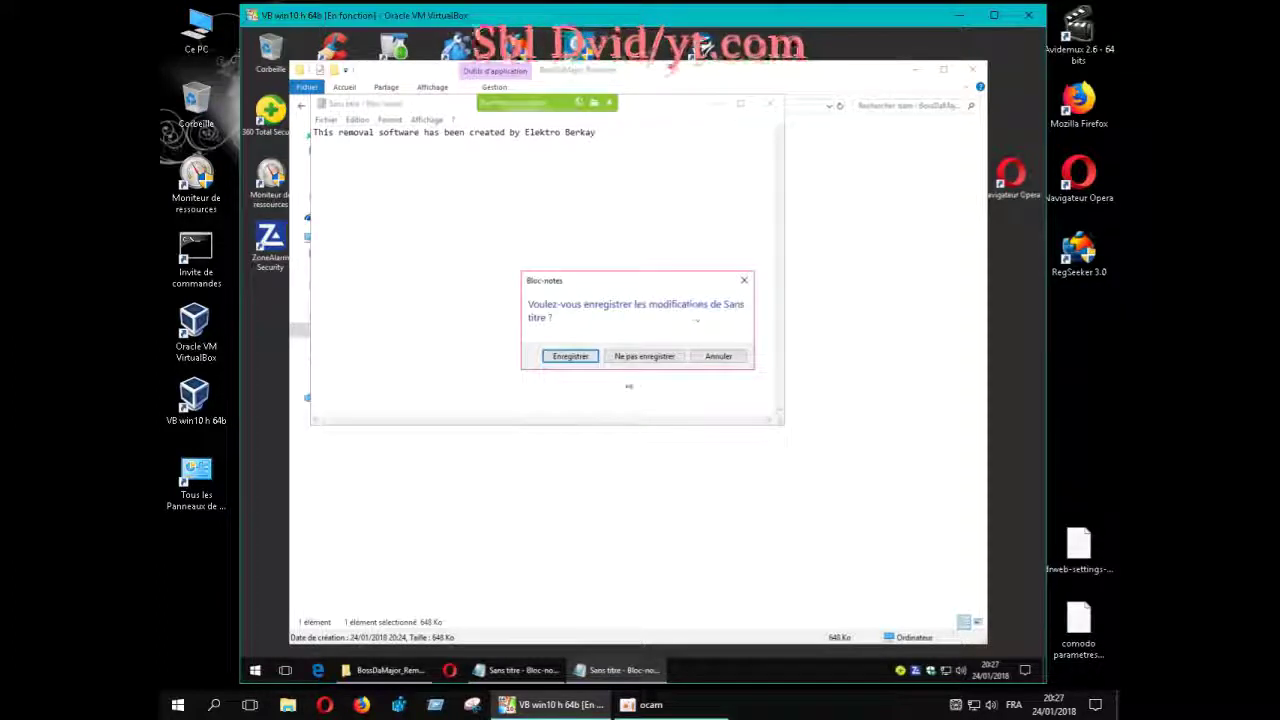
{"action": "left_click", "coordinate": [643, 358]}
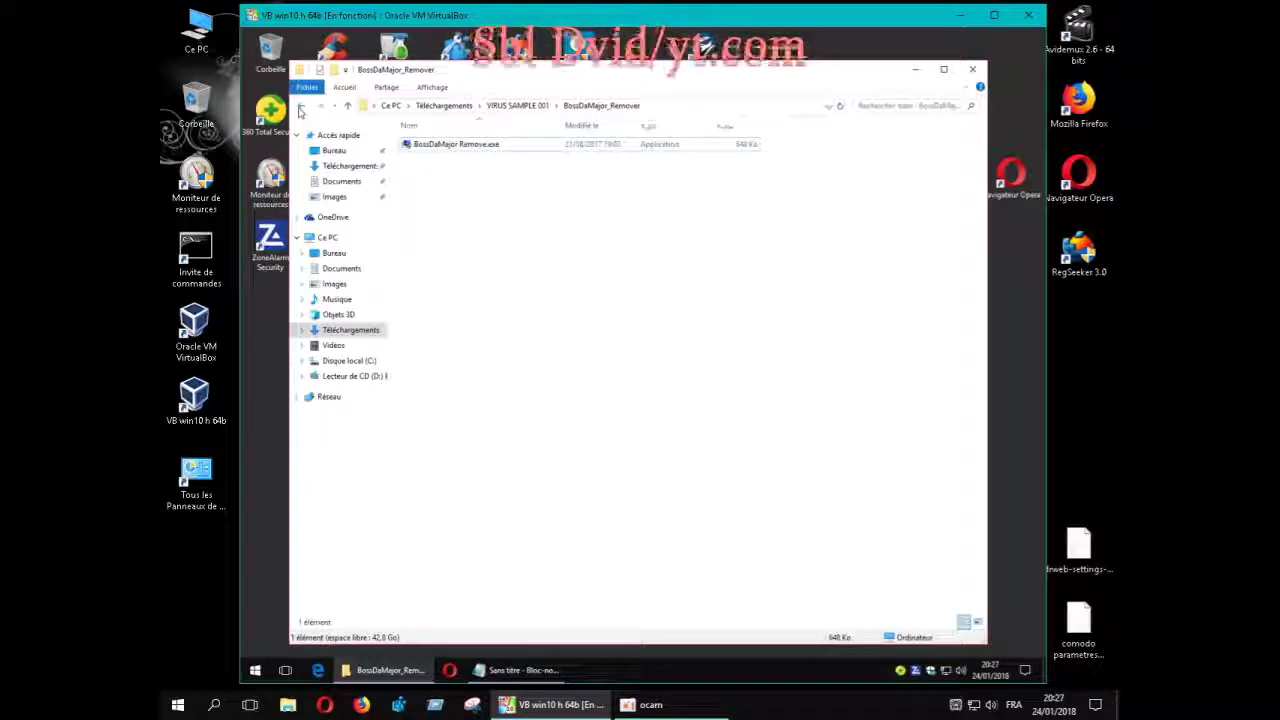
Open the BossDaMajor folder in VIRUS SAMPLE 001, try to run BossDaMajor.exe in the 360 Sandbox, and dismiss the notice
{"action": "left_click", "coordinate": [300, 107]}
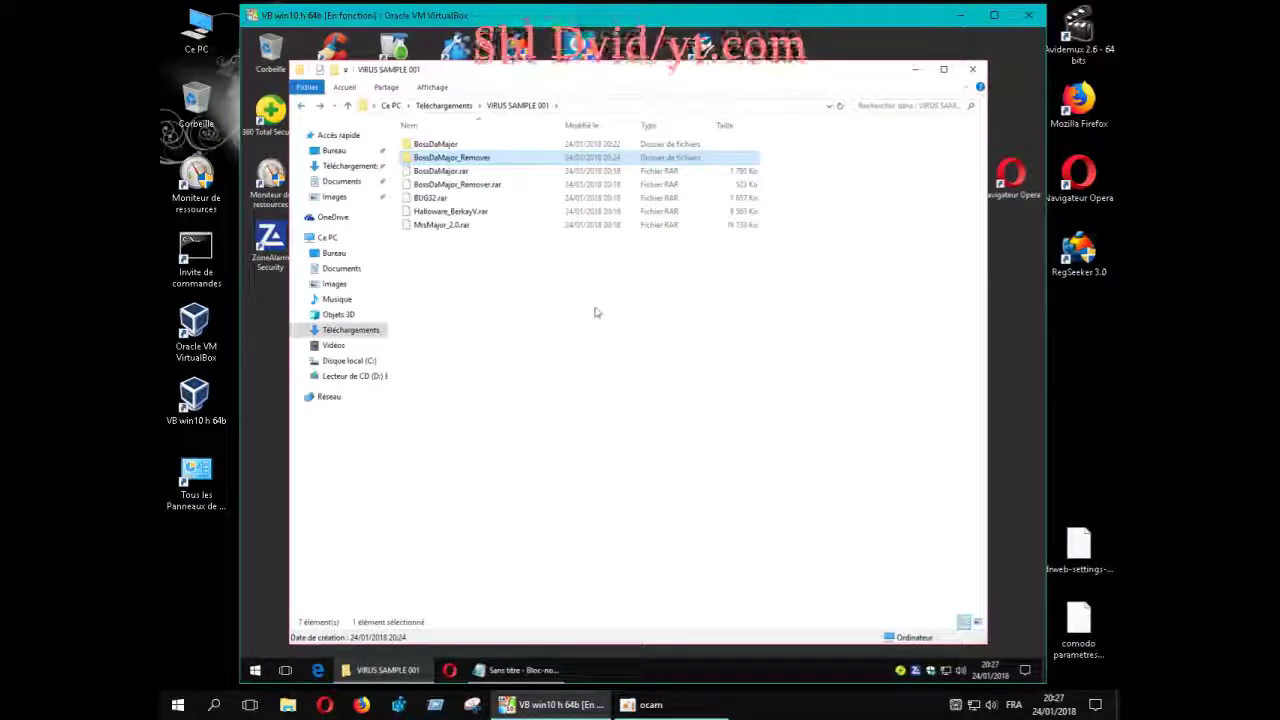
{"action": "double_click", "coordinate": [445, 145]}
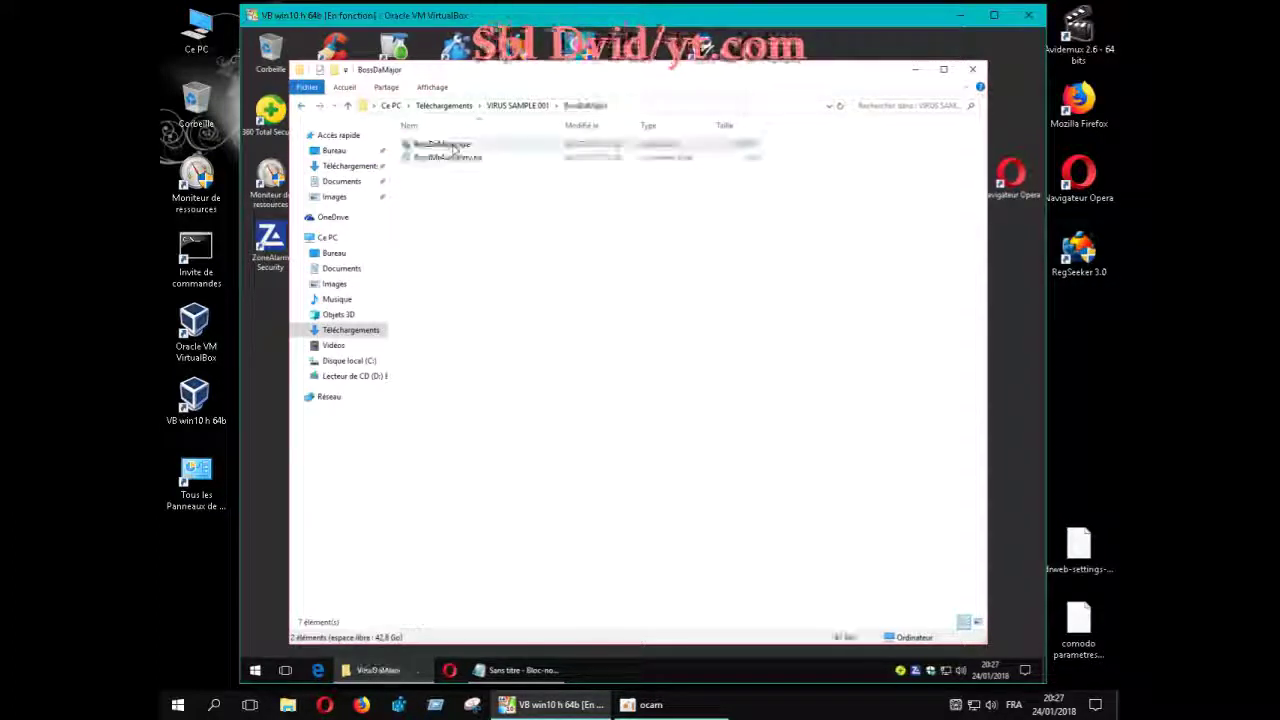
{"action": "right_click", "coordinate": [453, 146]}
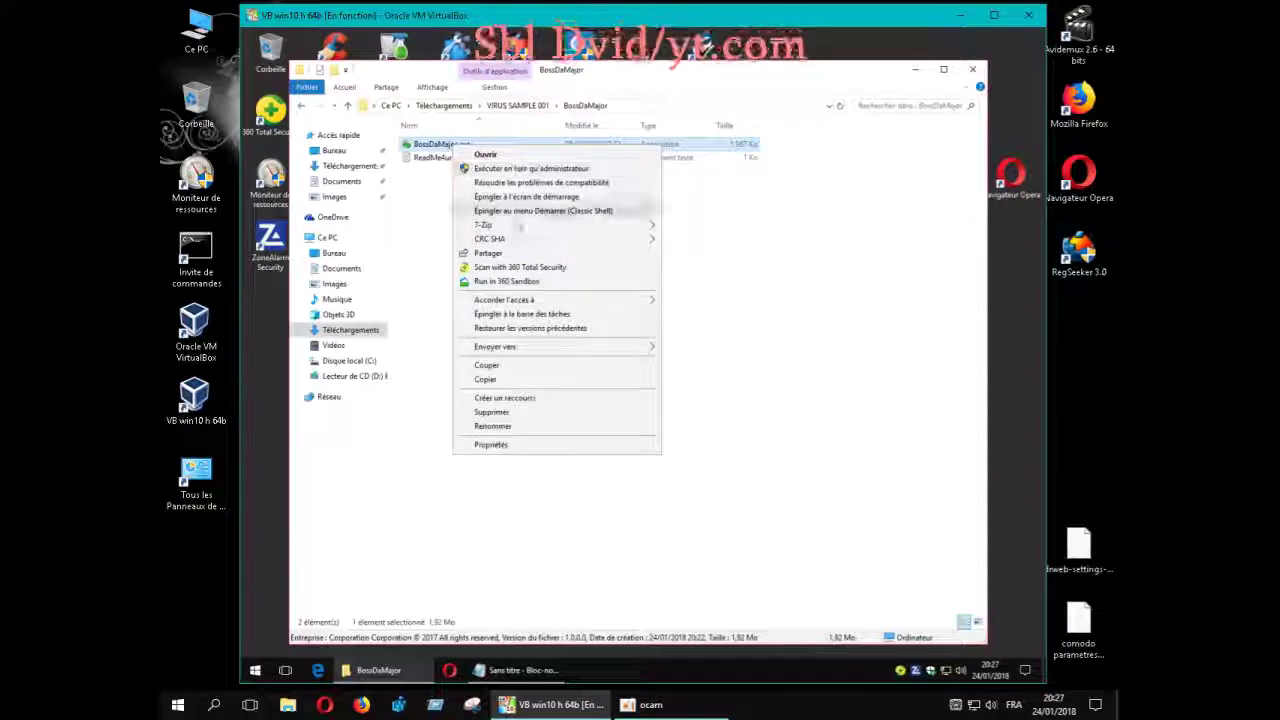
{"action": "left_click", "coordinate": [510, 281]}
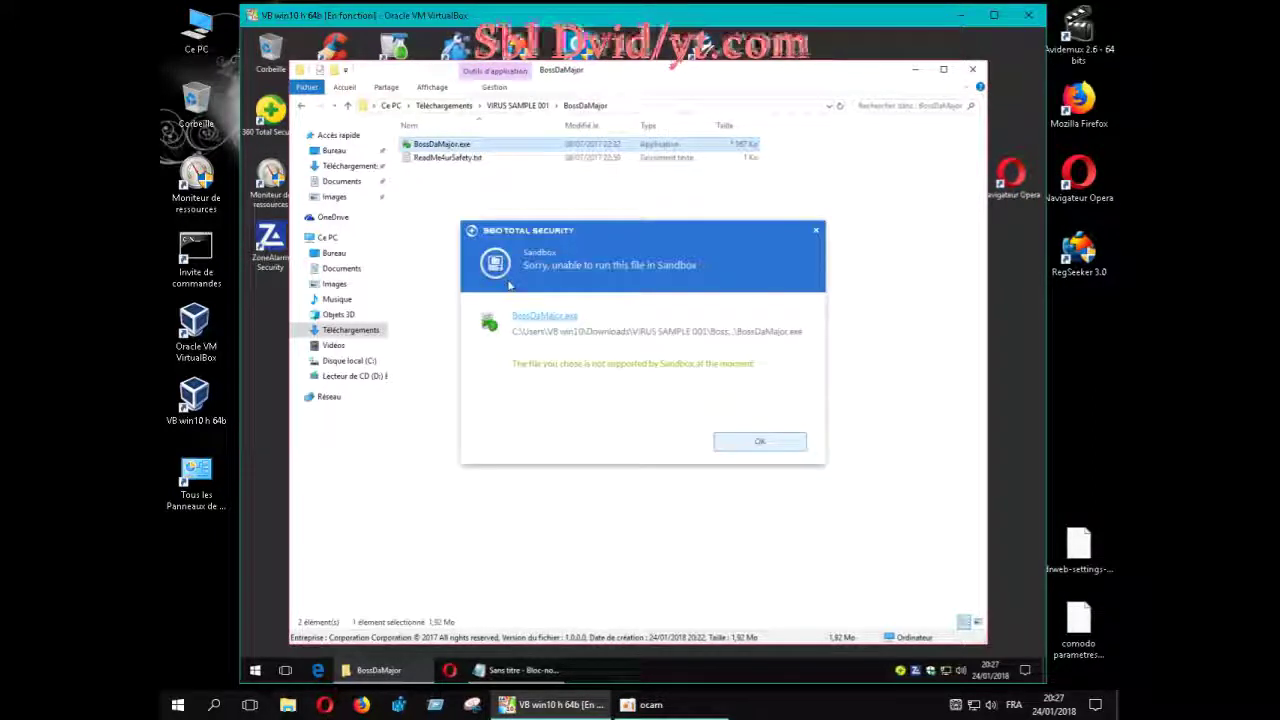
{"action": "left_click", "coordinate": [757, 449]}
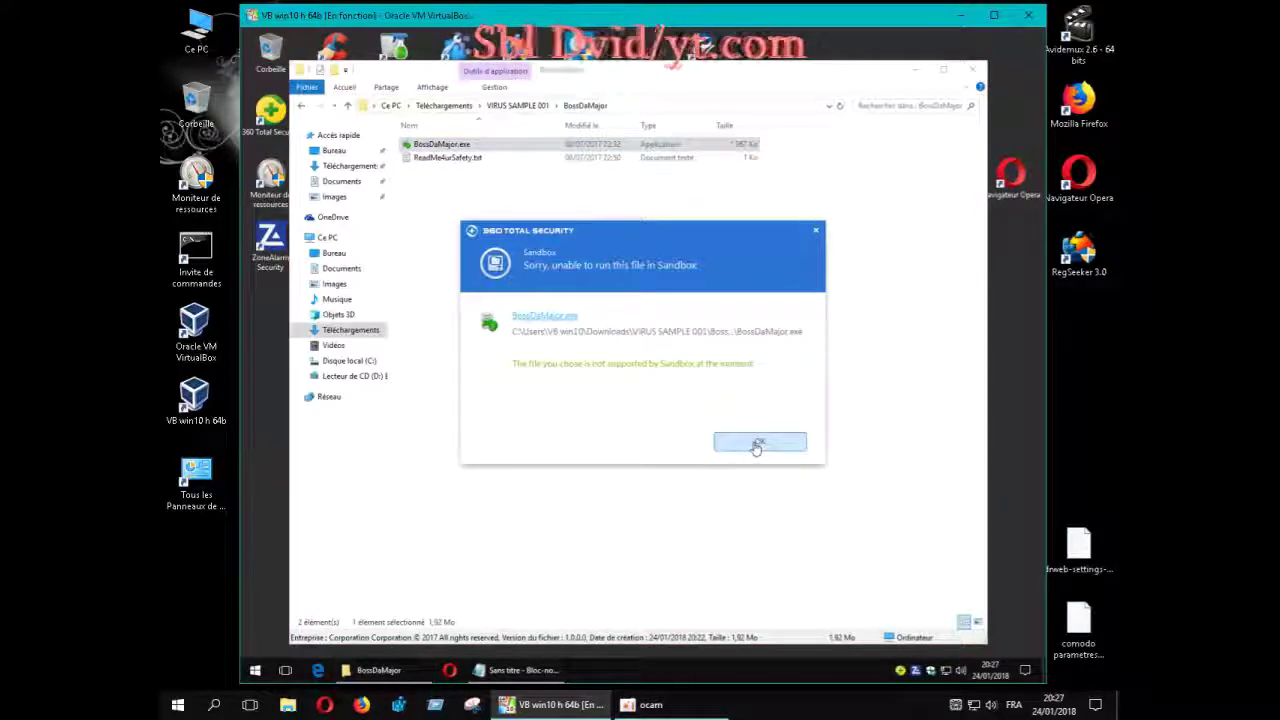
{"action": "left_click", "coordinate": [757, 446]}
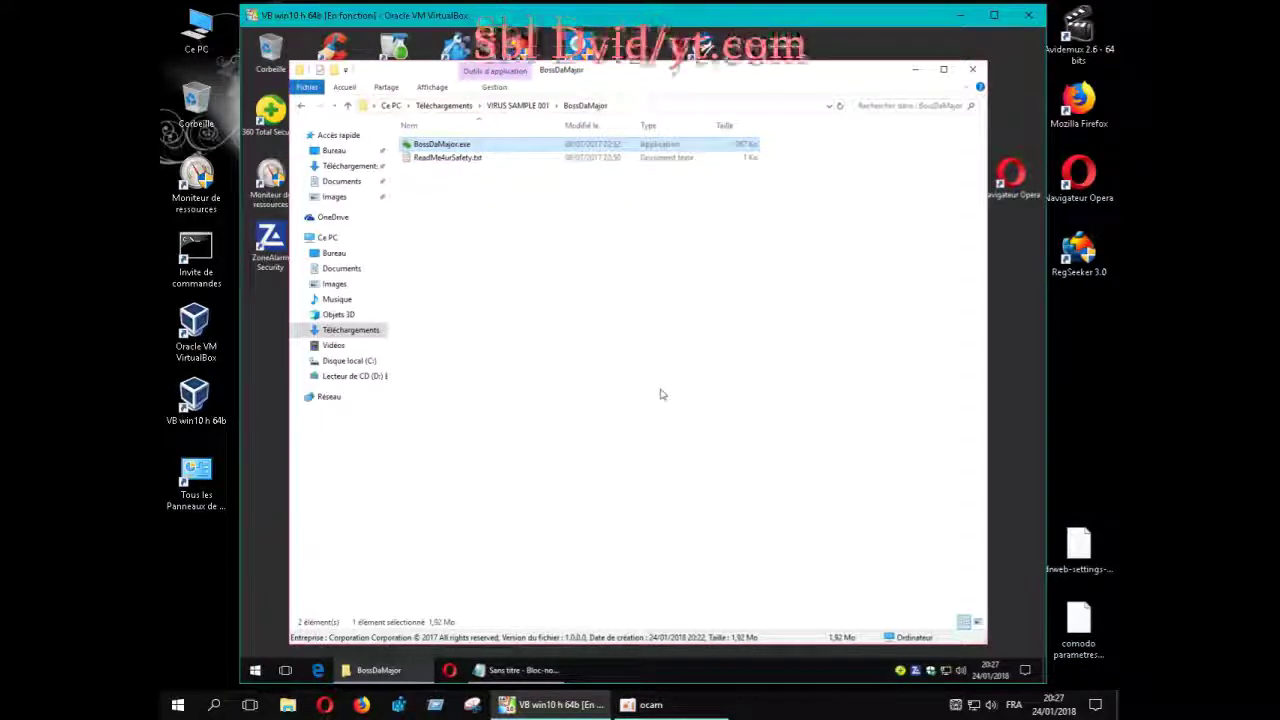
Retry running BossDaMajor.exe in the 360 Sandbox, dismiss the notice, and return to the Downloads folder
{"action": "right_click", "coordinate": [463, 150]}
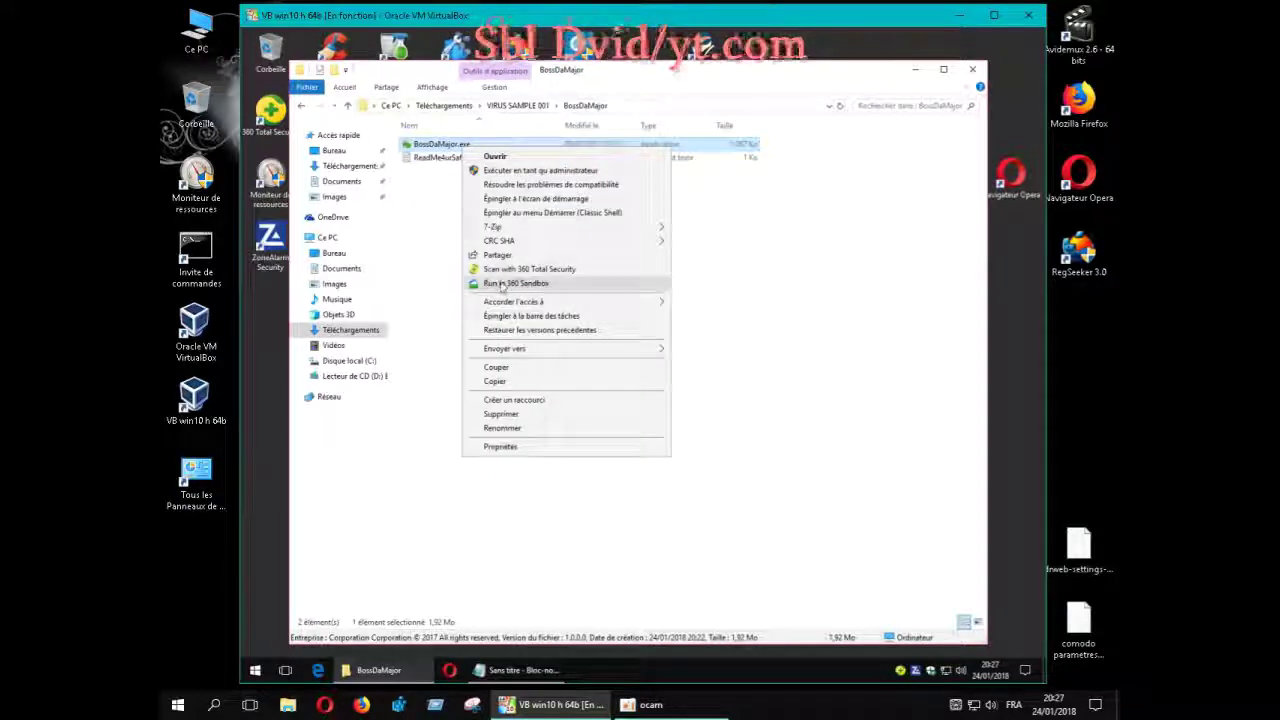
{"action": "left_click", "coordinate": [503, 284]}
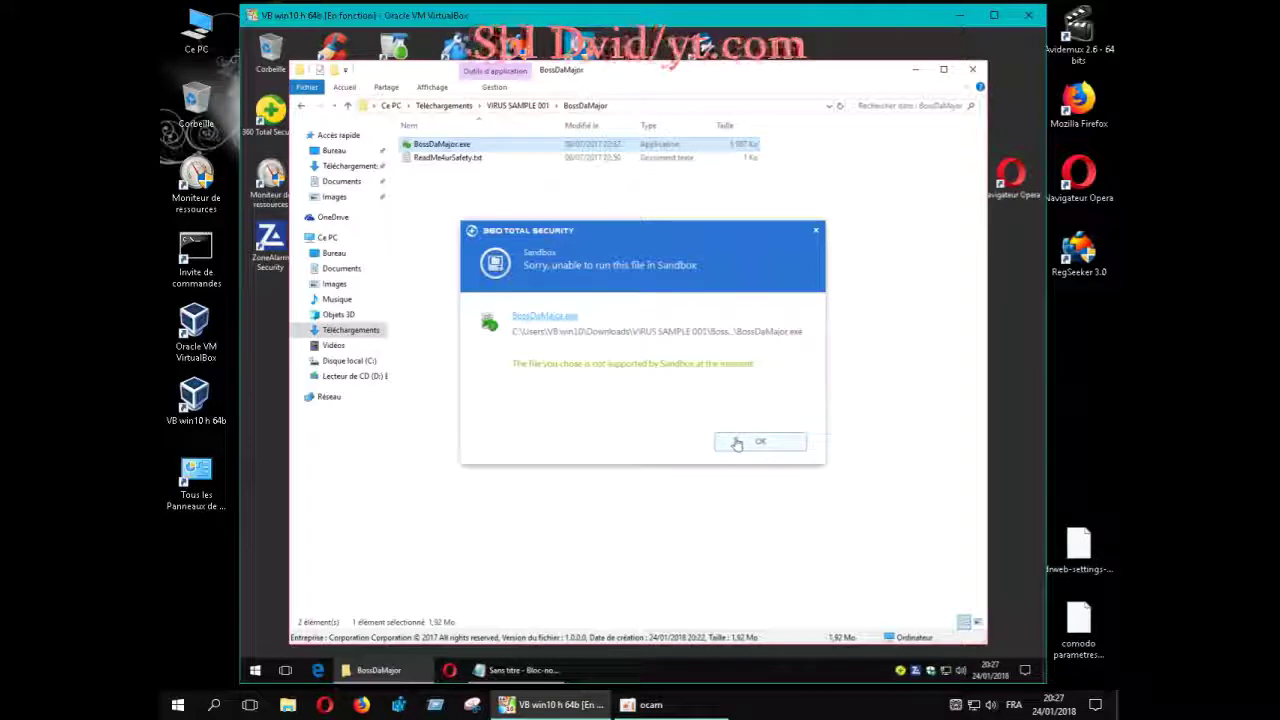
{"action": "left_click", "coordinate": [737, 443]}
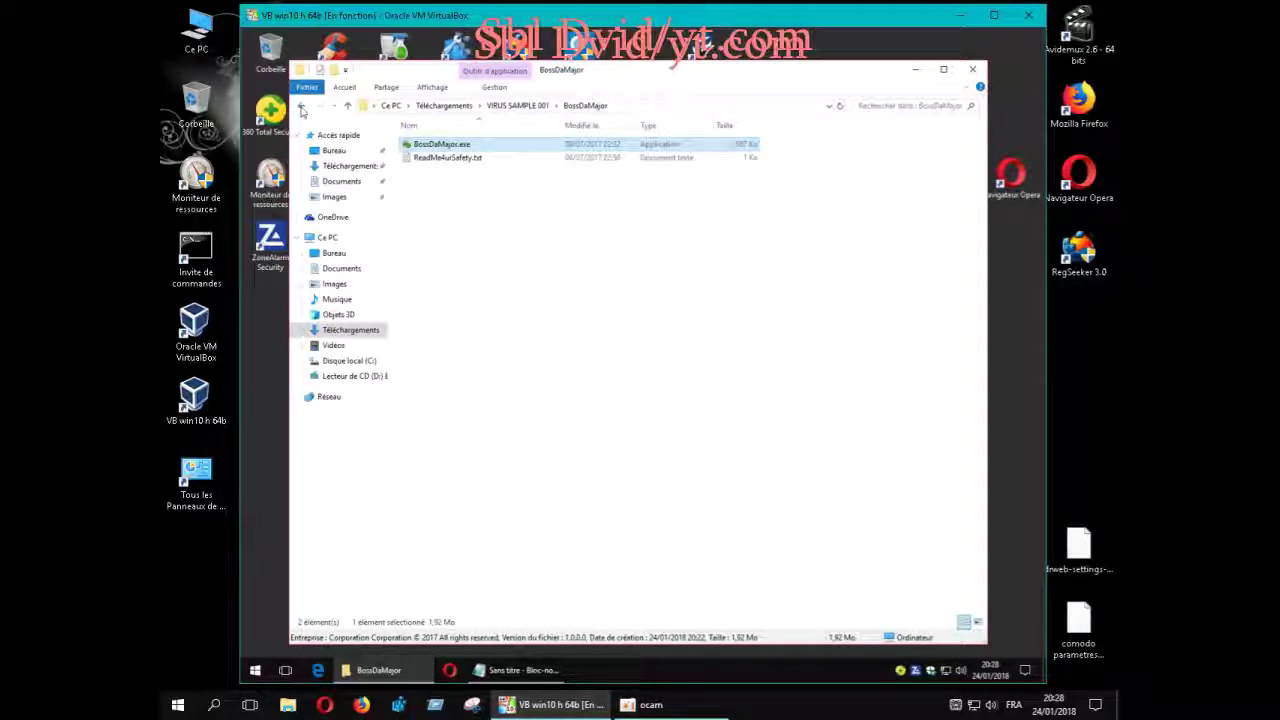
{"action": "left_click", "coordinate": [301, 106]}
{"action": "left_click", "coordinate": [302, 107]}
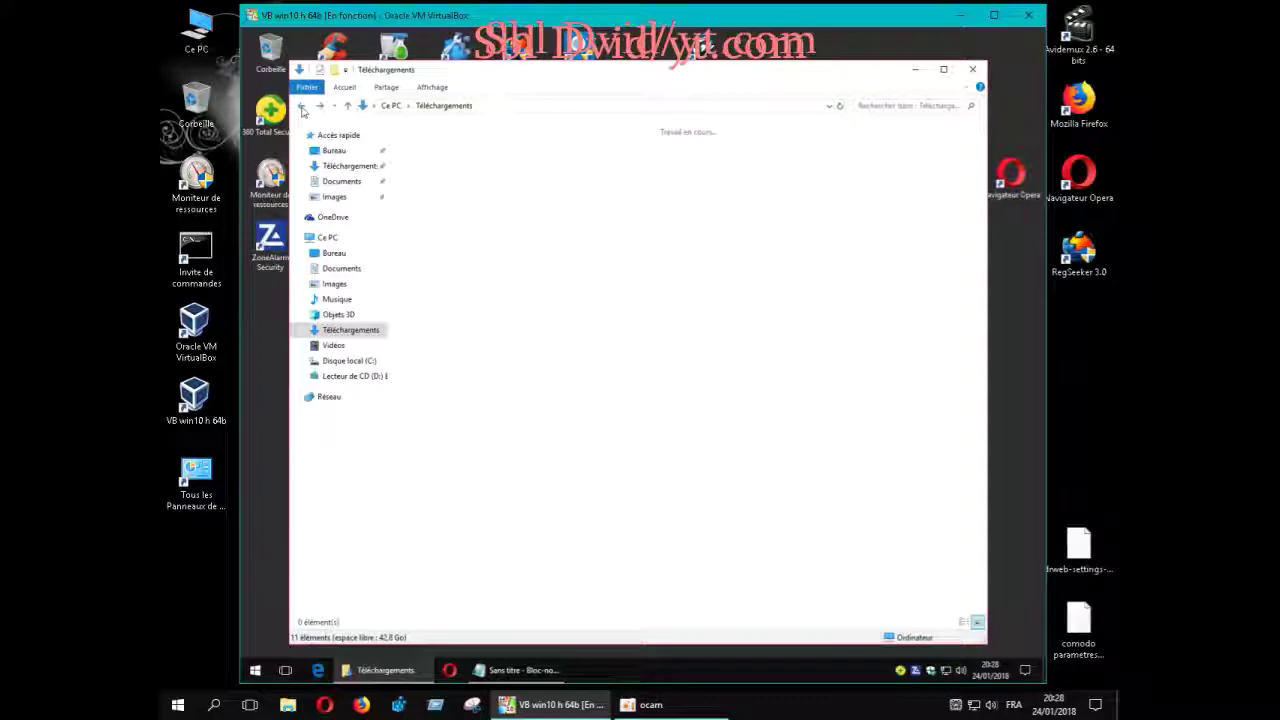
In the sandbox's advanced settings, disable threat warnings and clear the cleanup exclusions for Office, image, music/video and compressed files, closing the settings when done
{"action": "left_click", "coordinate": [817, 320]}
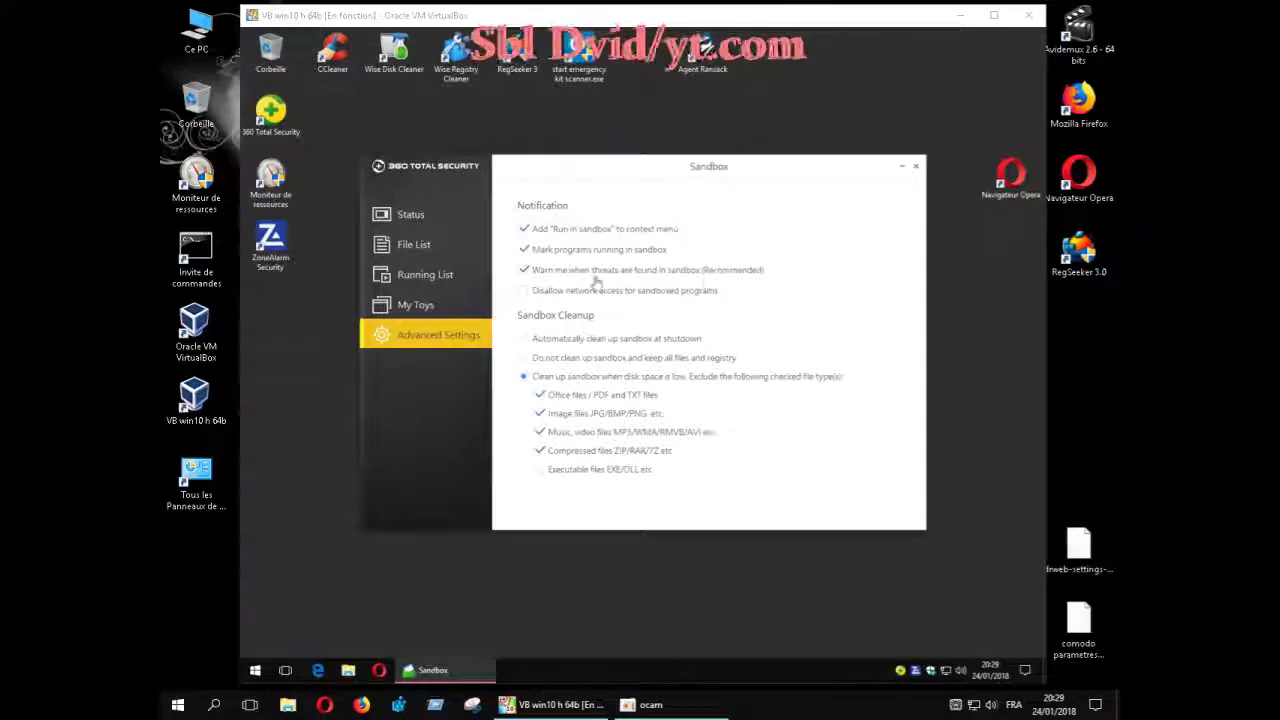
{"action": "left_click", "coordinate": [523, 271]}
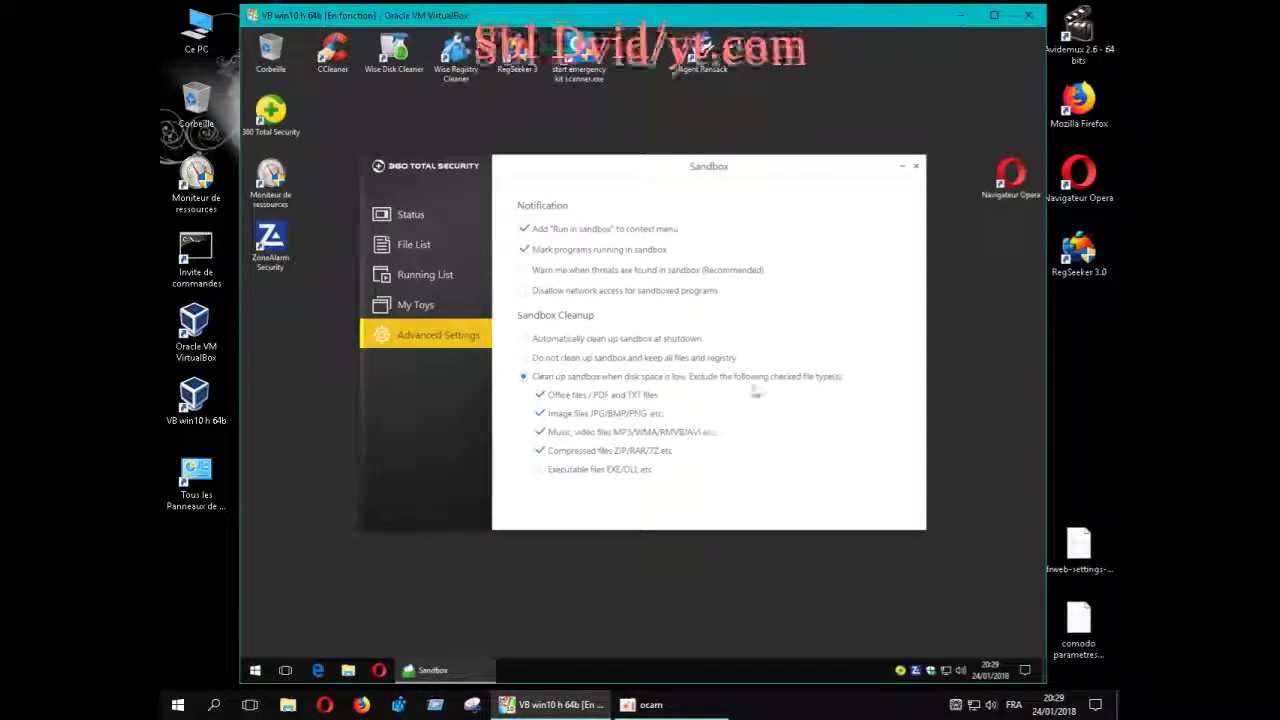
{"action": "left_click", "coordinate": [540, 396]}
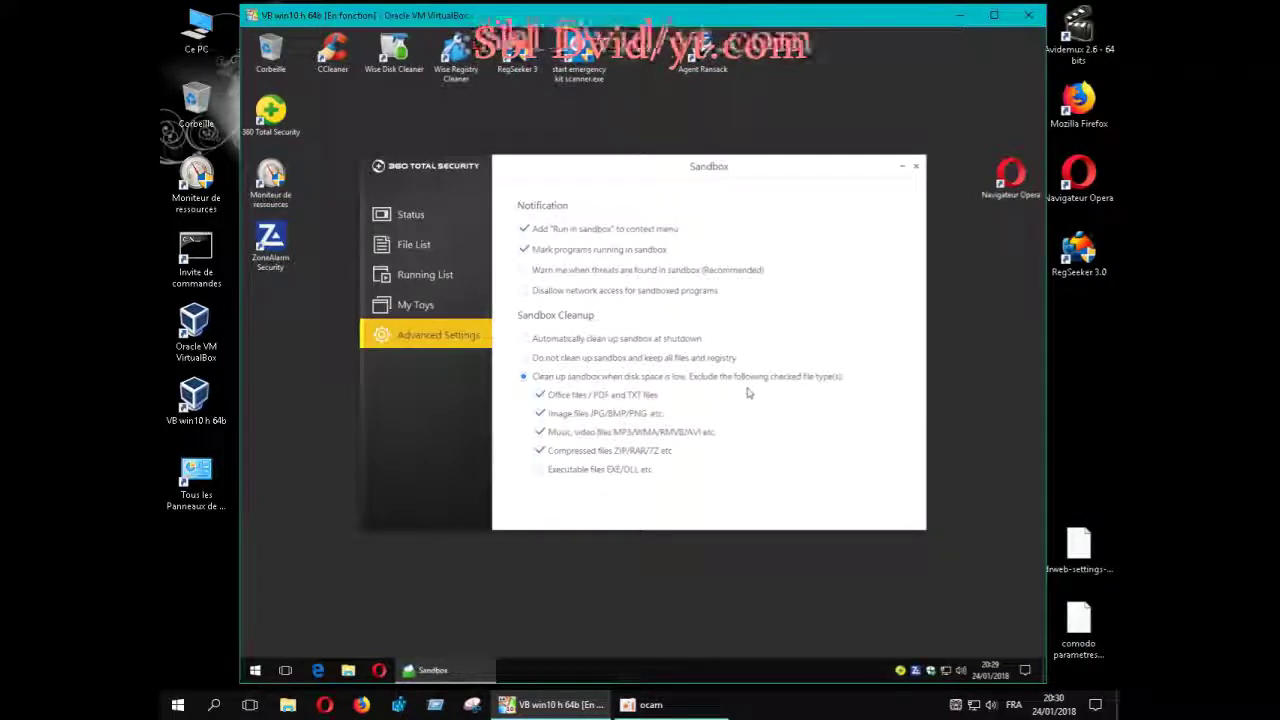
{"action": "left_click", "coordinate": [540, 396]}
{"action": "left_click", "coordinate": [540, 432]}
{"action": "left_click", "coordinate": [540, 451]}
{"action": "left_click", "coordinate": [540, 414]}
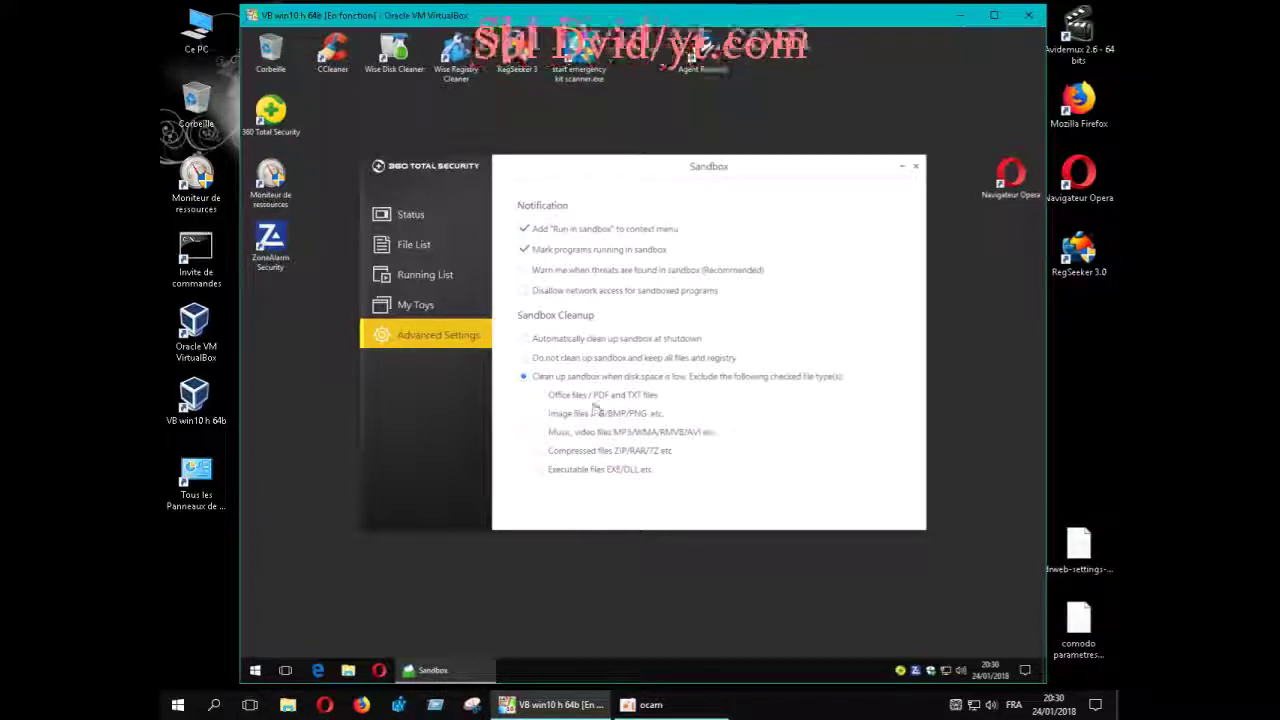
{"action": "left_click", "coordinate": [916, 170]}
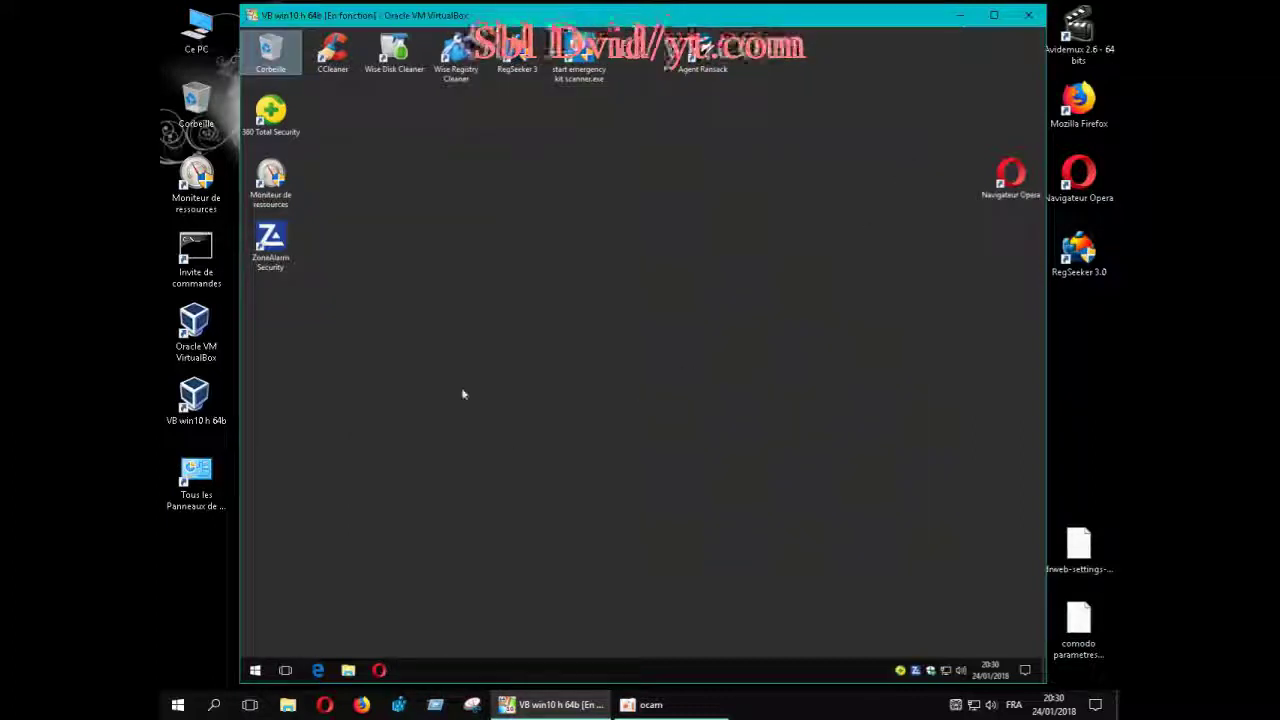
Reopen the BossDaMajor folder through Downloads and VIRUS SAMPLE 001, and try BossDaMajor.exe in the 360 Sandbox again, dismissing the notice
{"action": "left_click", "coordinate": [428, 494]}
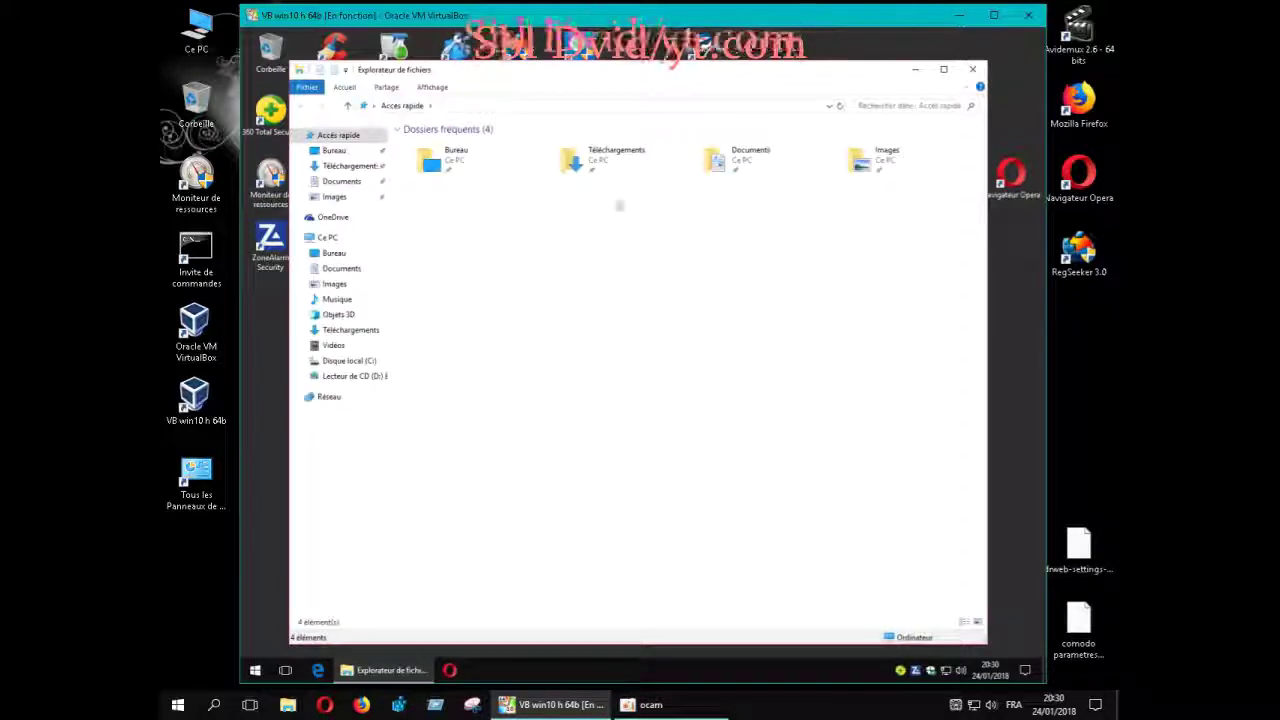
{"action": "double_click", "coordinate": [616, 158]}
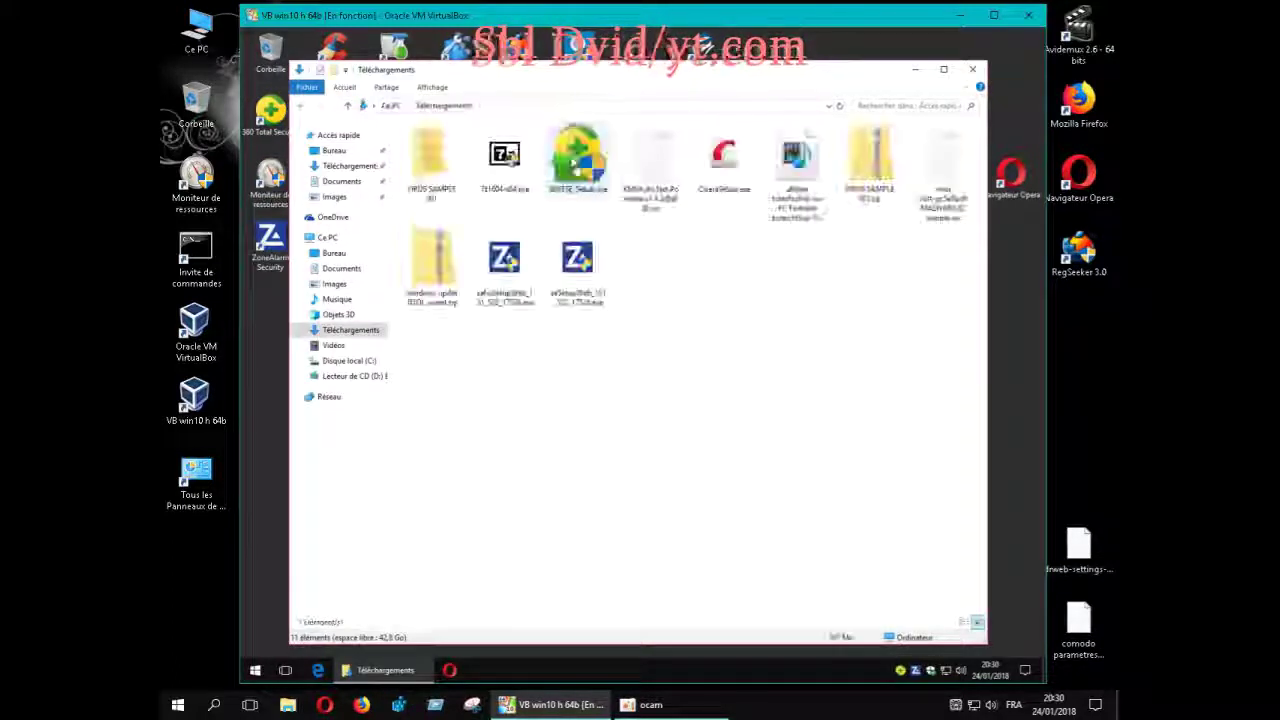
{"action": "double_click", "coordinate": [431, 162]}
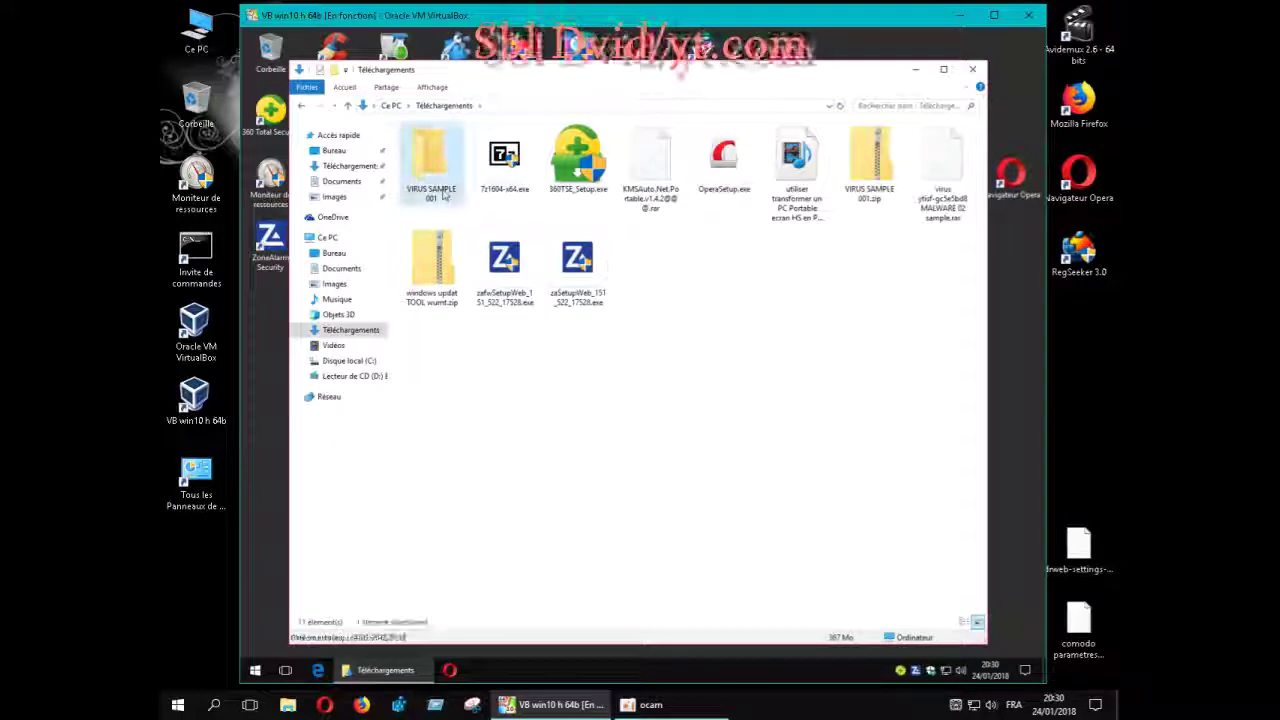
{"action": "double_click", "coordinate": [440, 145]}
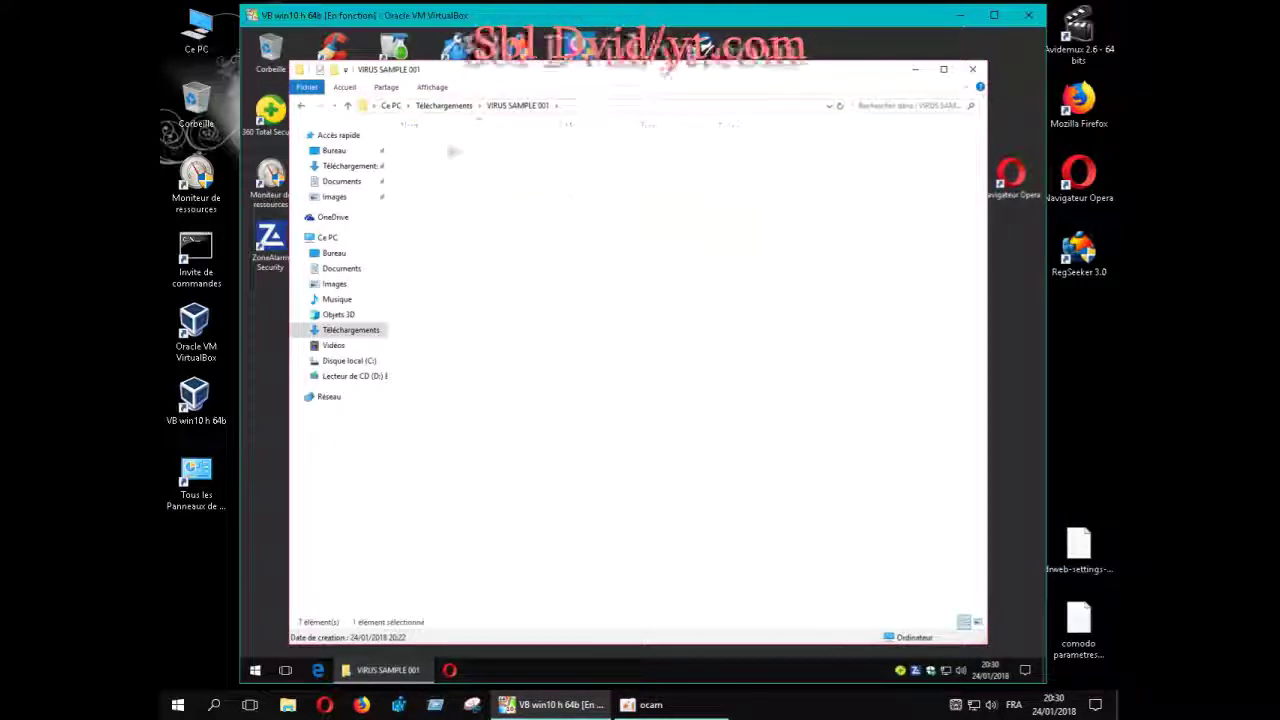
{"action": "right_click", "coordinate": [450, 149]}
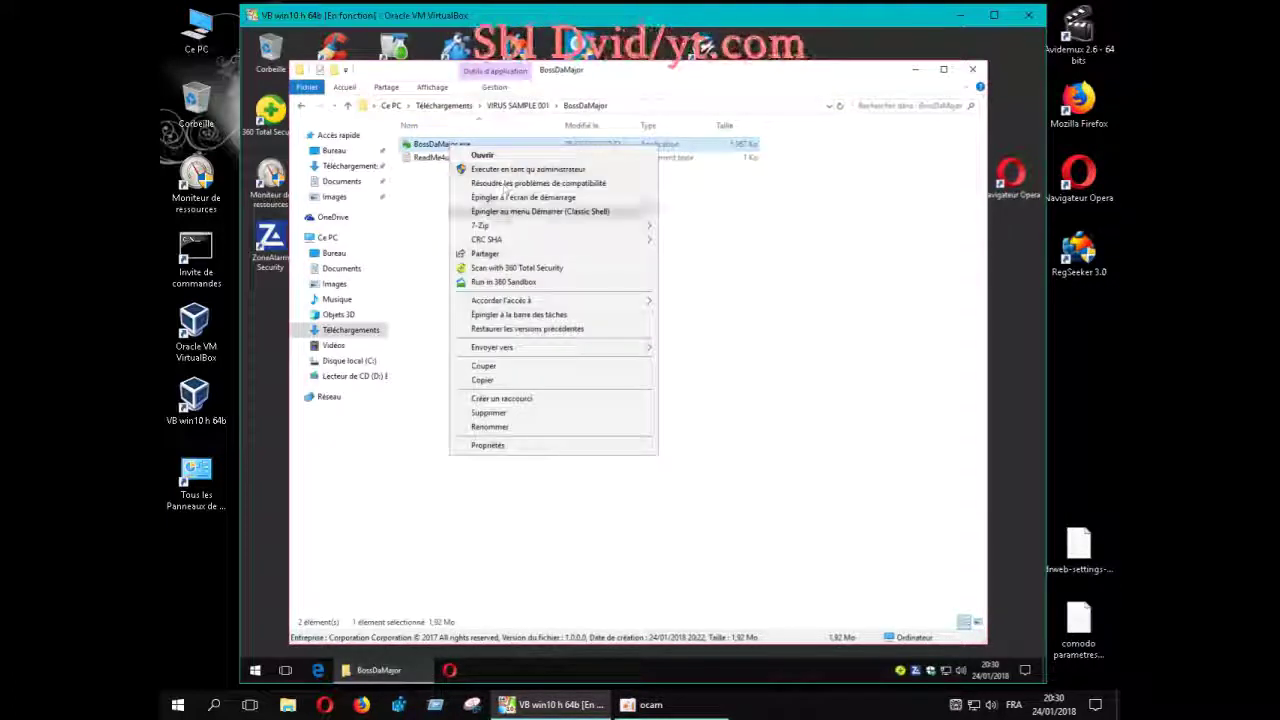
{"action": "left_click", "coordinate": [497, 282]}
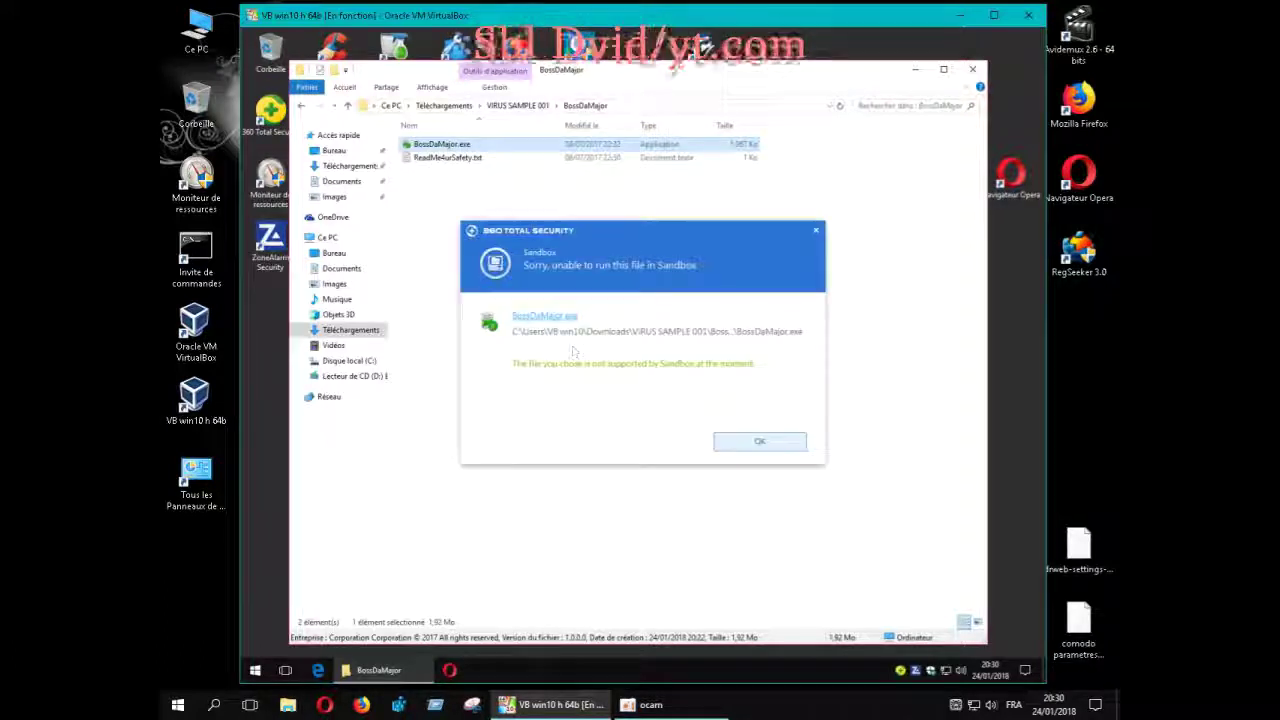
{"action": "left_click", "coordinate": [757, 442]}
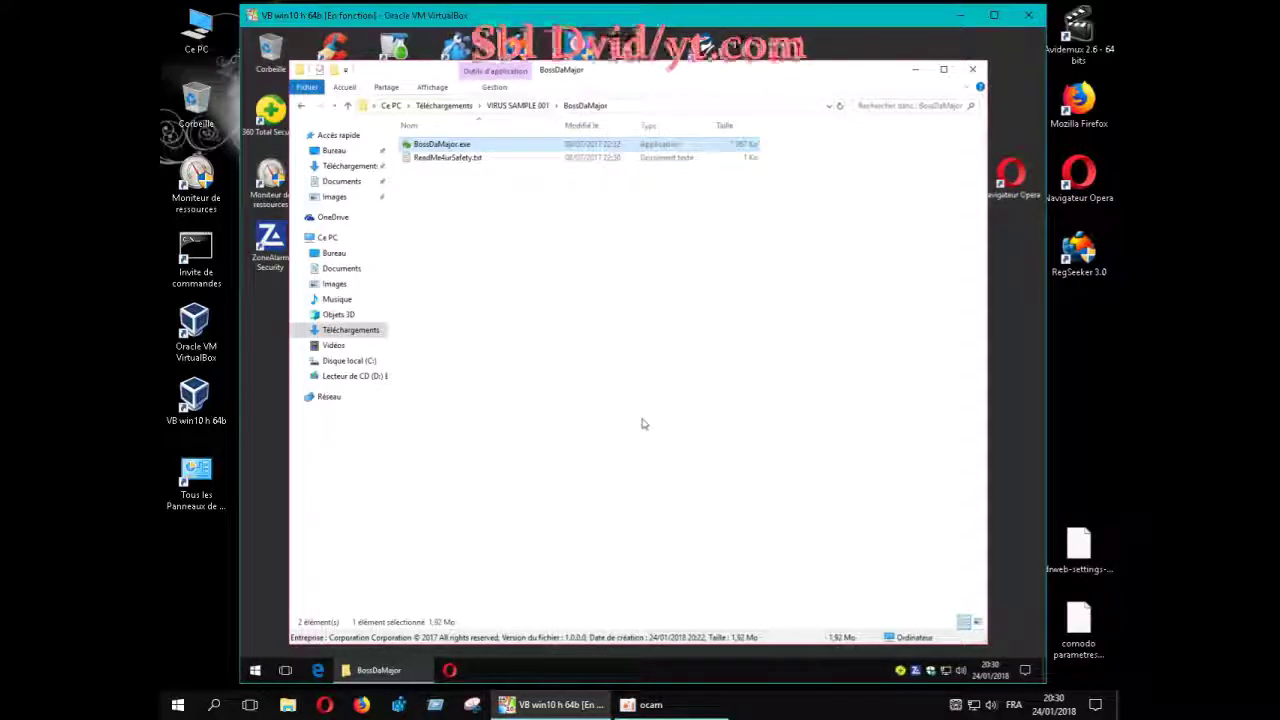
Run BossDaMajor Remove.exe from the BossDaMajor_Remover folder in the 360 Sandbox and authorize it to make changes
{"action": "left_click", "coordinate": [301, 107]}
{"action": "double_click", "coordinate": [460, 163]}
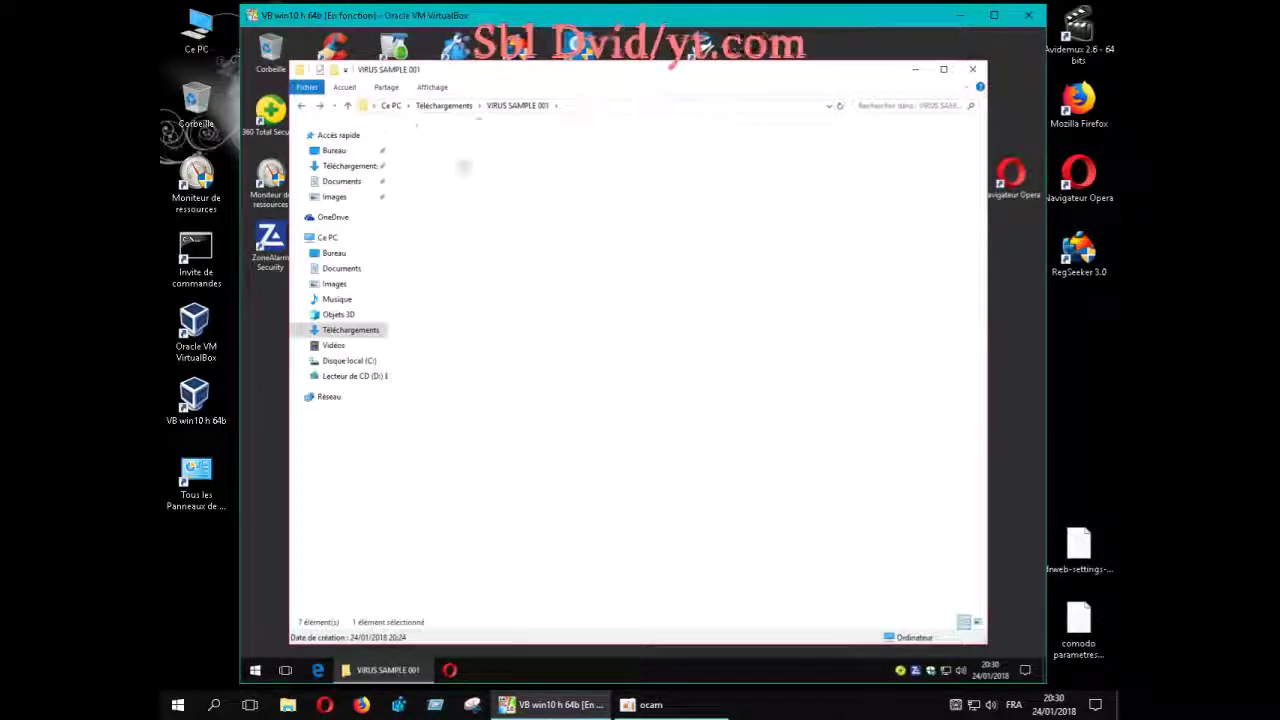
{"action": "right_click", "coordinate": [466, 146]}
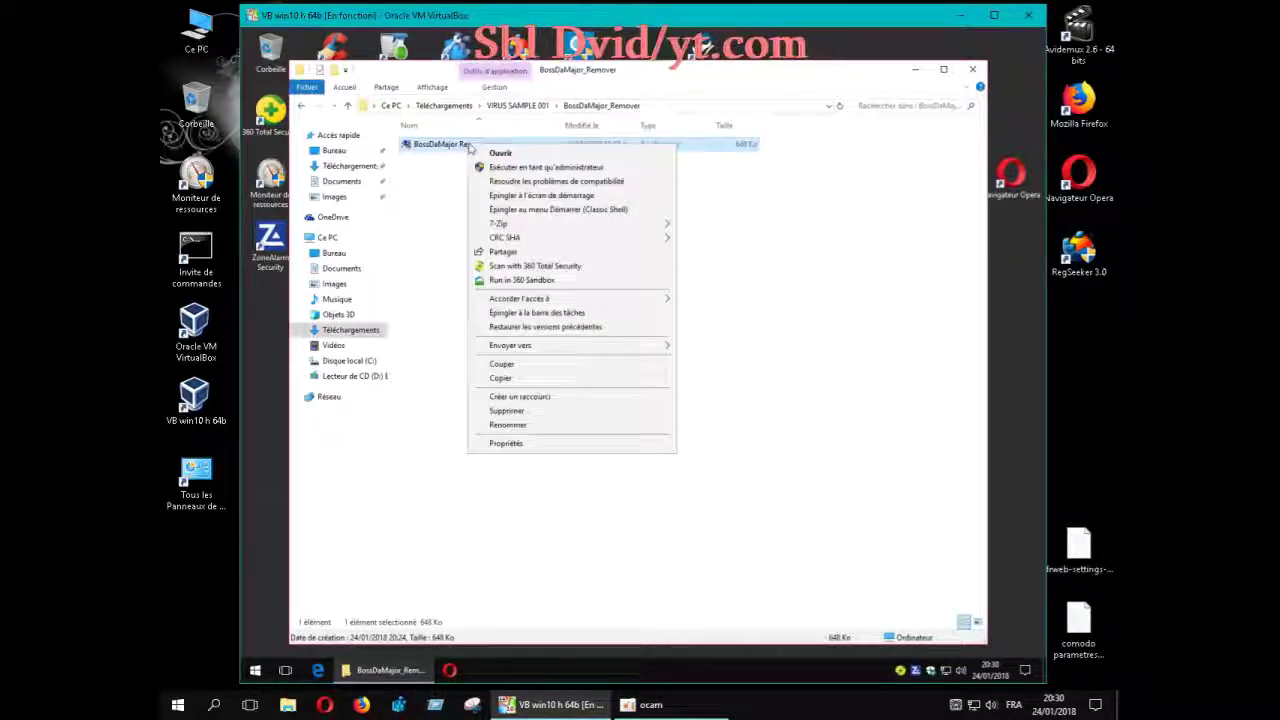
{"action": "left_click", "coordinate": [513, 279]}
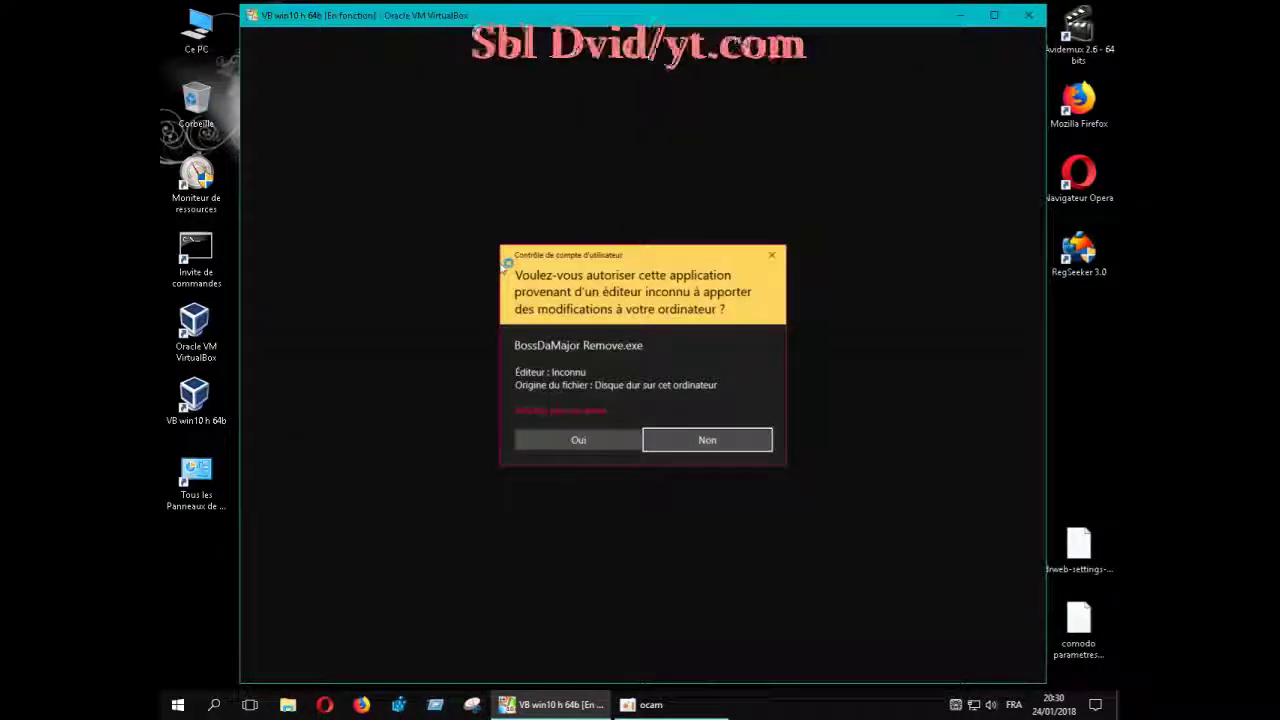
{"action": "left_click", "coordinate": [557, 441]}
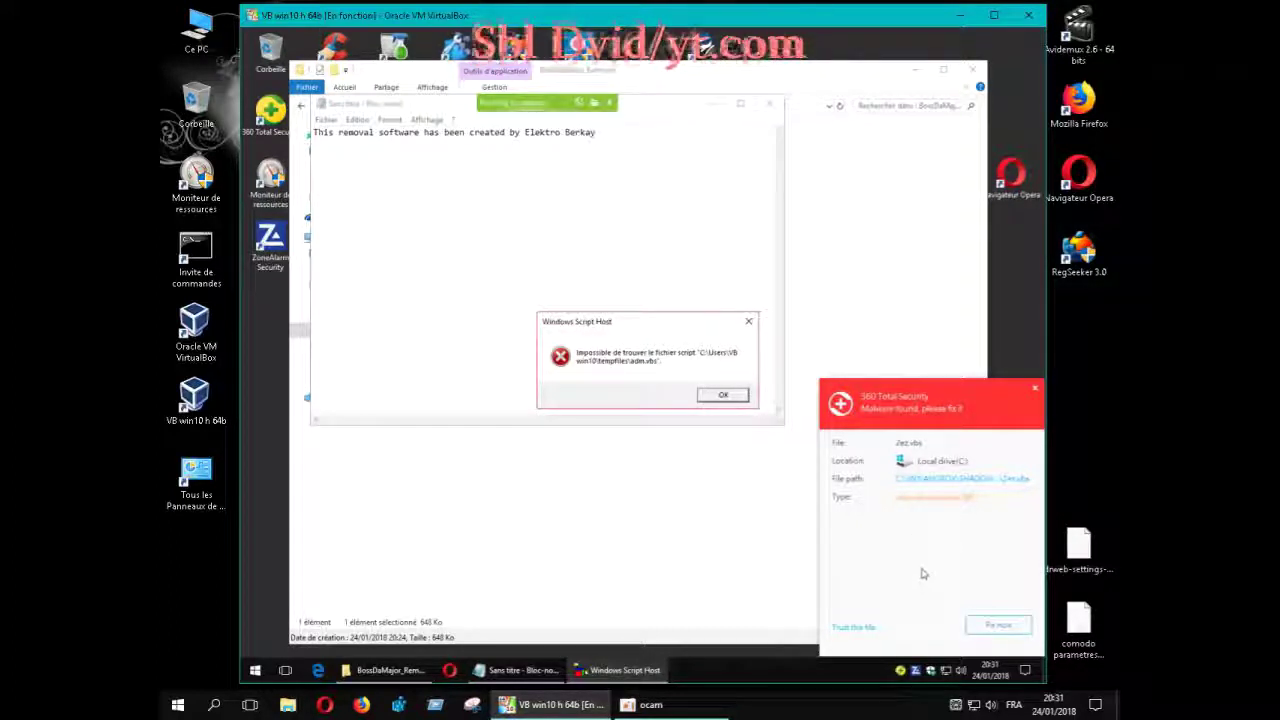
Have 360 Total Security fix the detected VBS malware and confirm its alert, dismissing the script error and closing Notepad without saving
{"action": "left_click", "coordinate": [979, 632]}
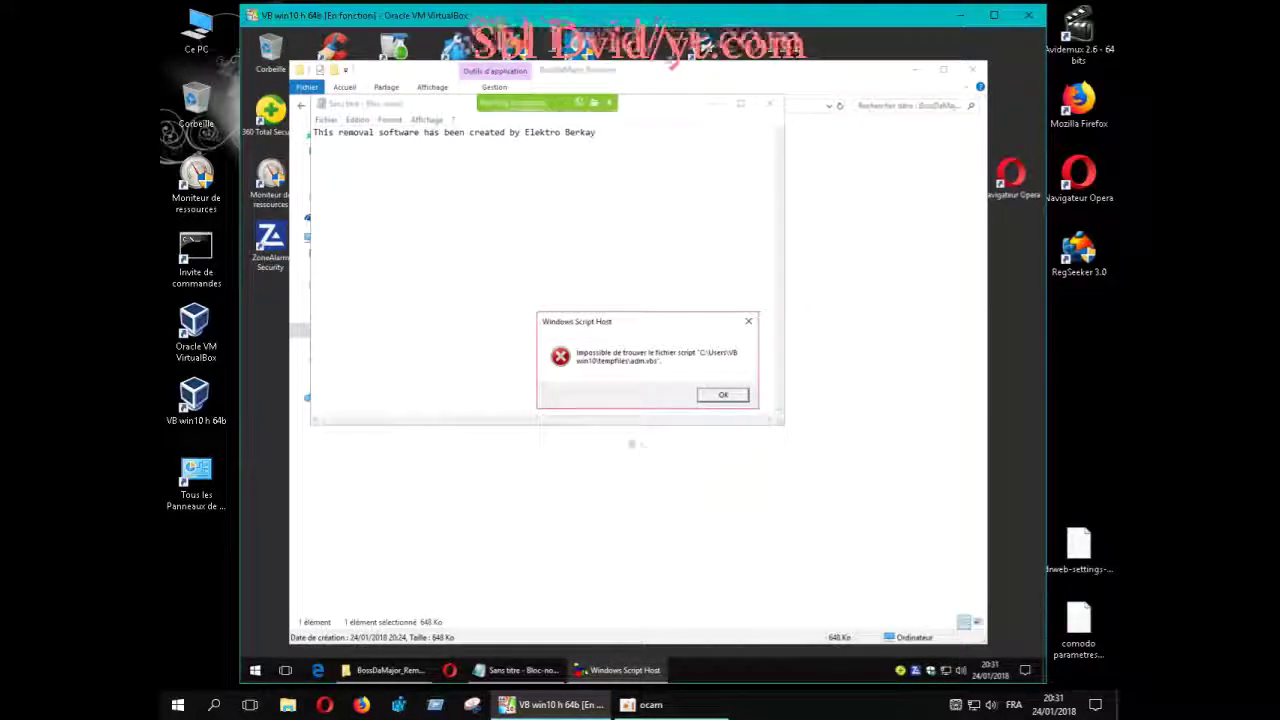
{"action": "left_click", "coordinate": [722, 395]}
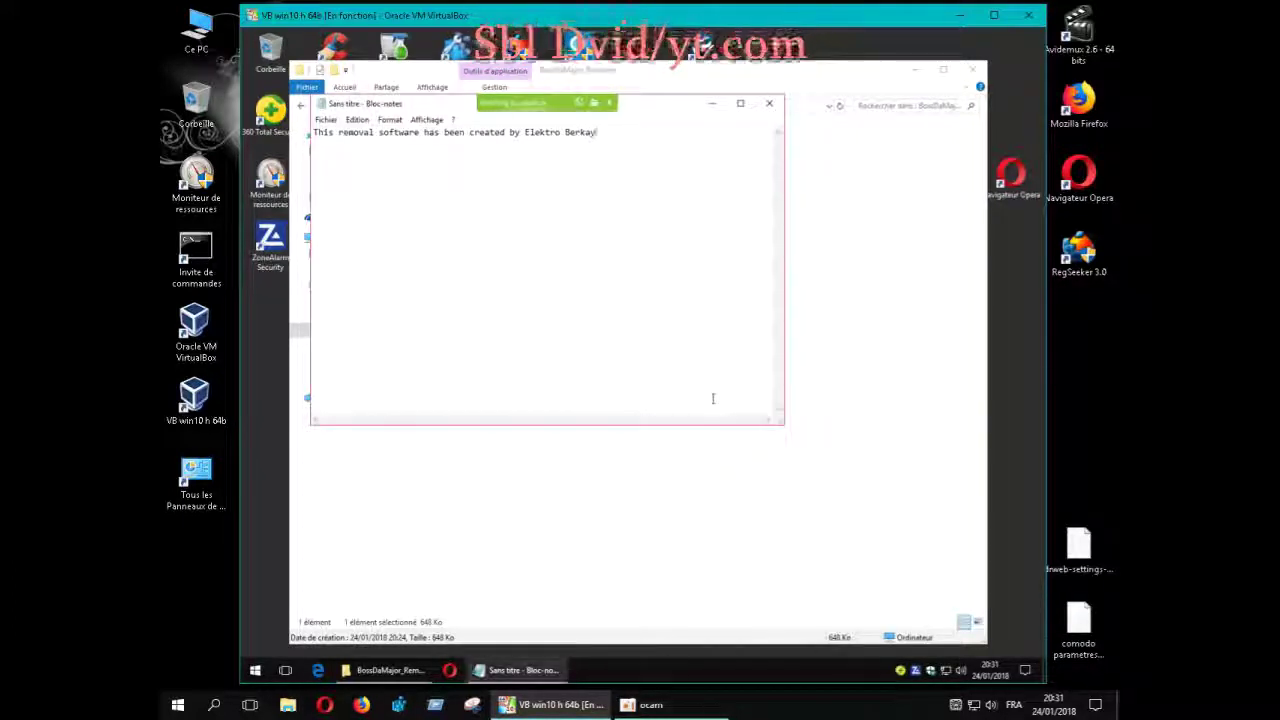
{"action": "left_click", "coordinate": [770, 104]}
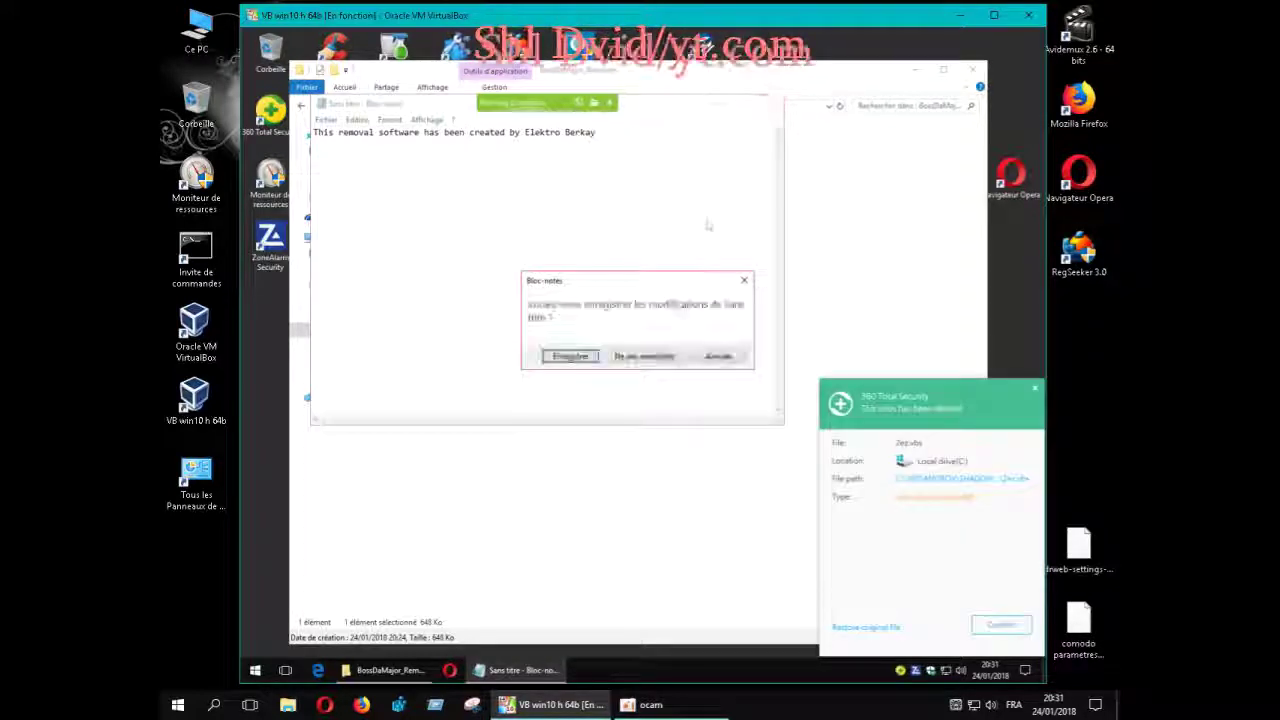
{"action": "left_click", "coordinate": [651, 358]}
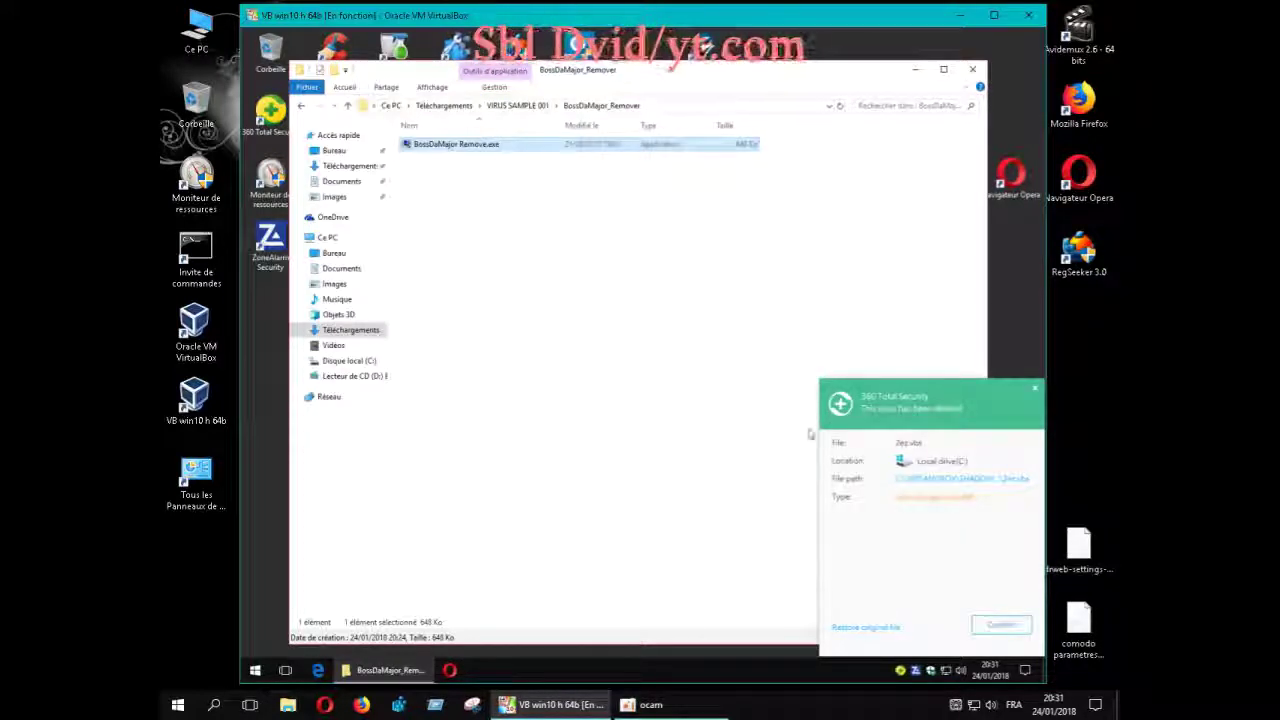
{"action": "left_click", "coordinate": [999, 625]}
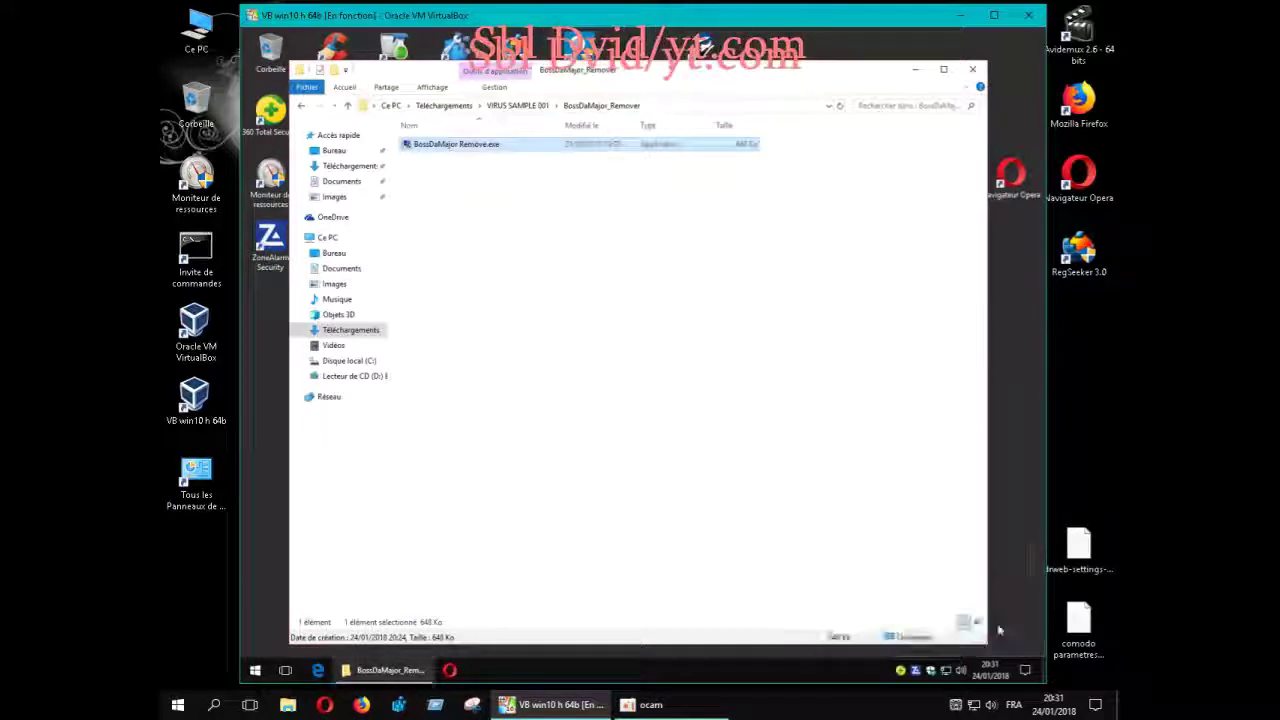
Check the contents of the BossDaMajor_Remover and BossDaMajor folders in VIRUS SAMPLE 001, minimizing the file window when done
{"action": "left_click", "coordinate": [301, 108]}
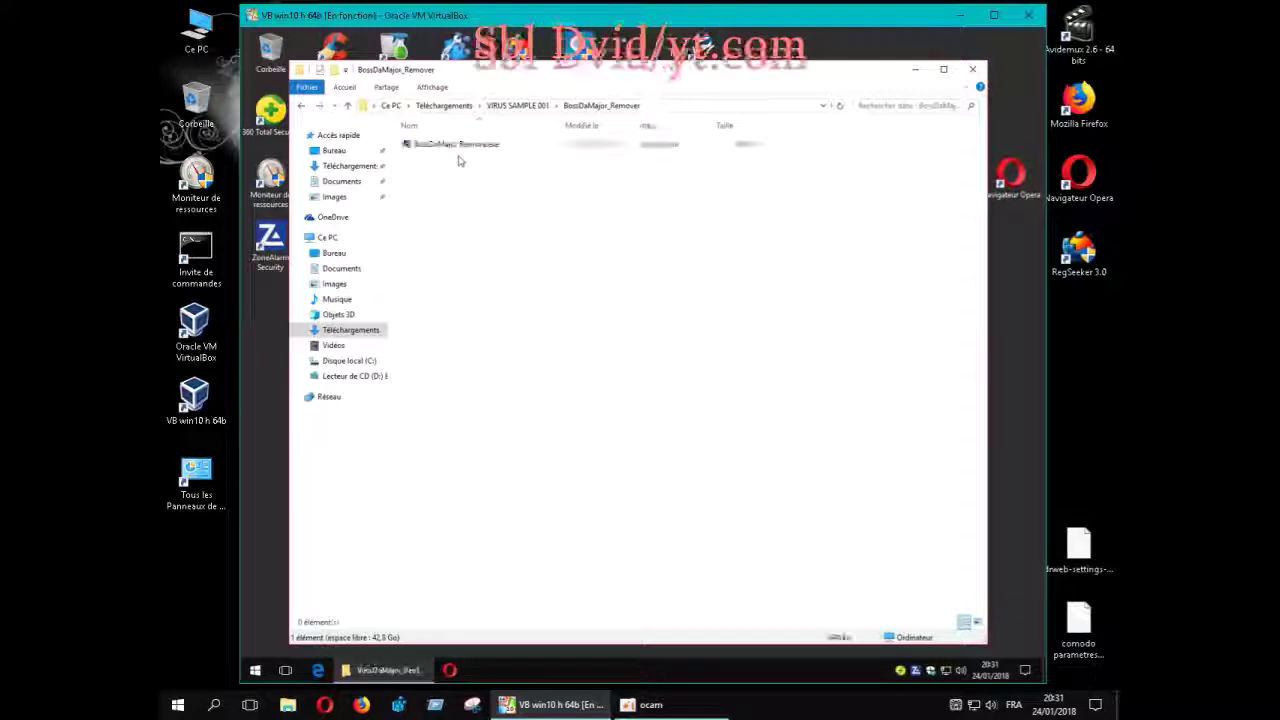
{"action": "left_click", "coordinate": [301, 108]}
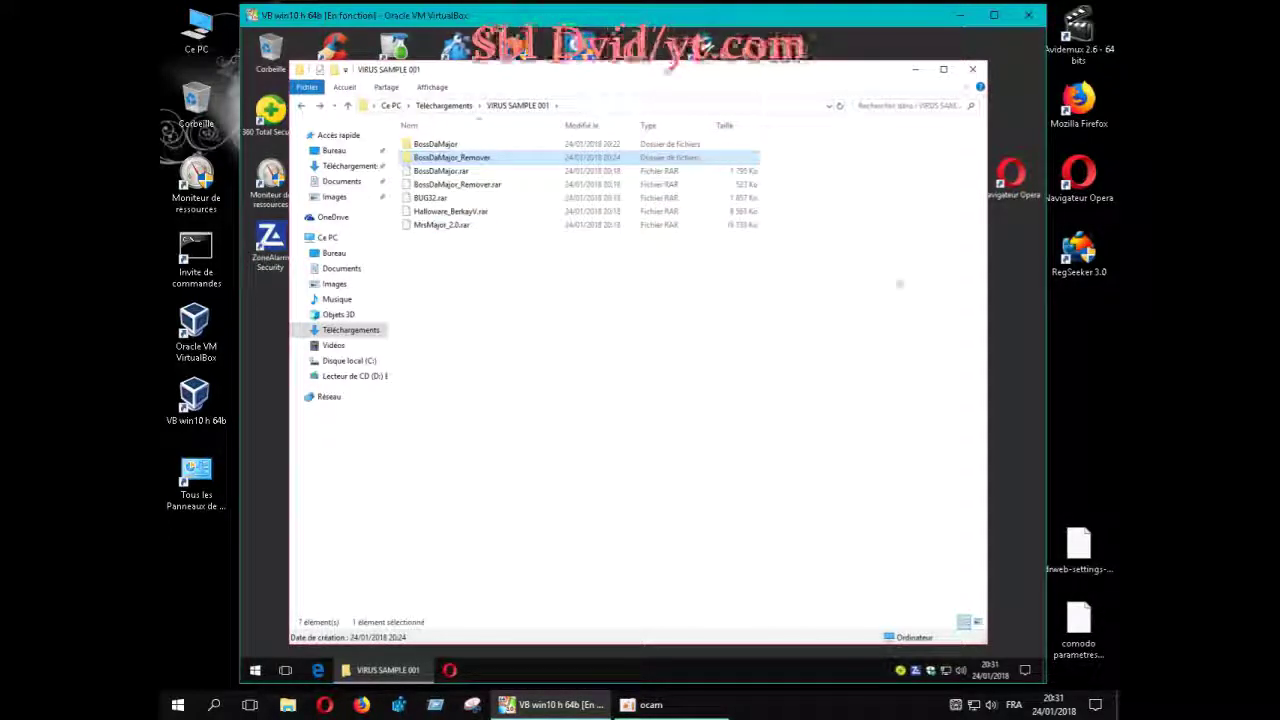
{"action": "left_click", "coordinate": [915, 70]}
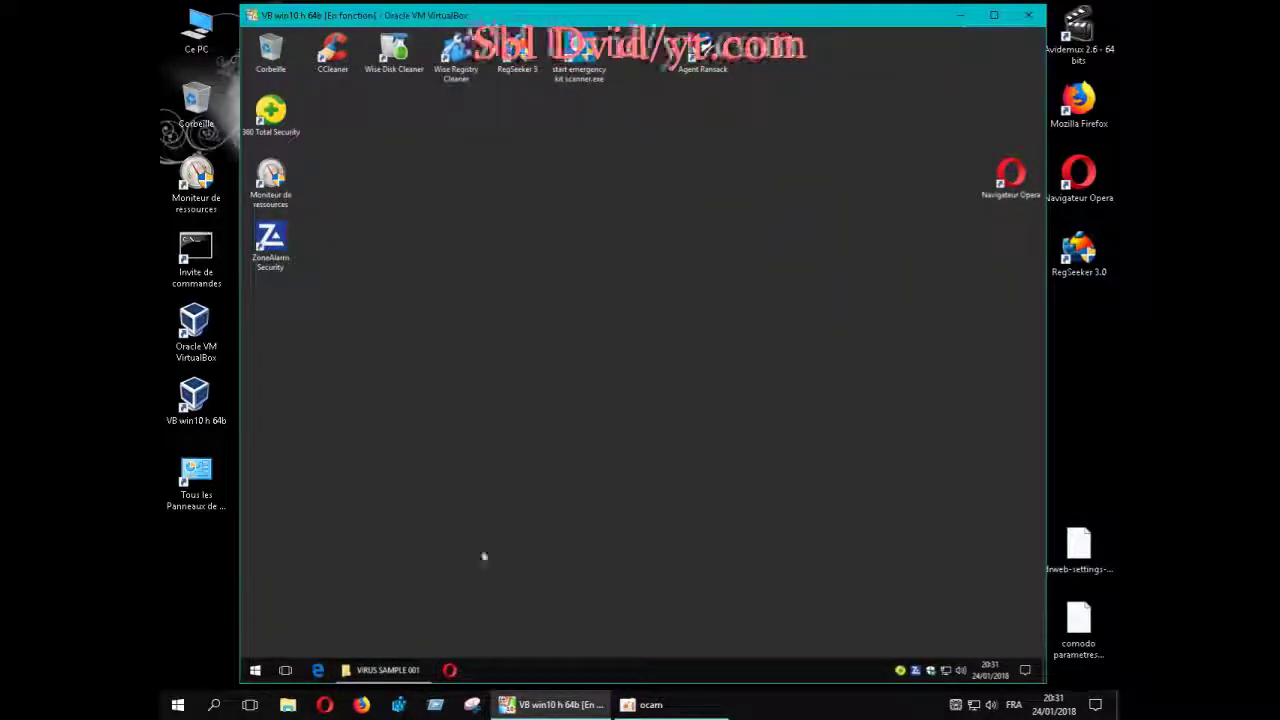
{"action": "left_click", "coordinate": [415, 669]}
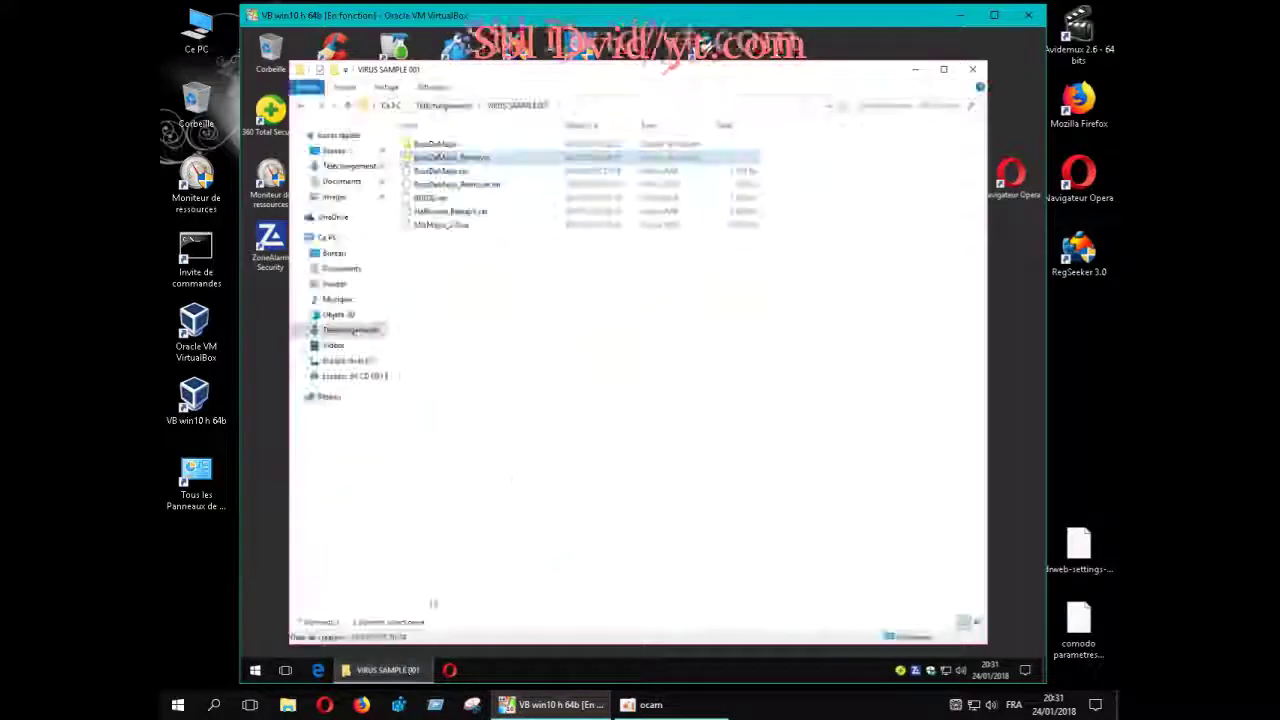
{"action": "double_click", "coordinate": [462, 161]}
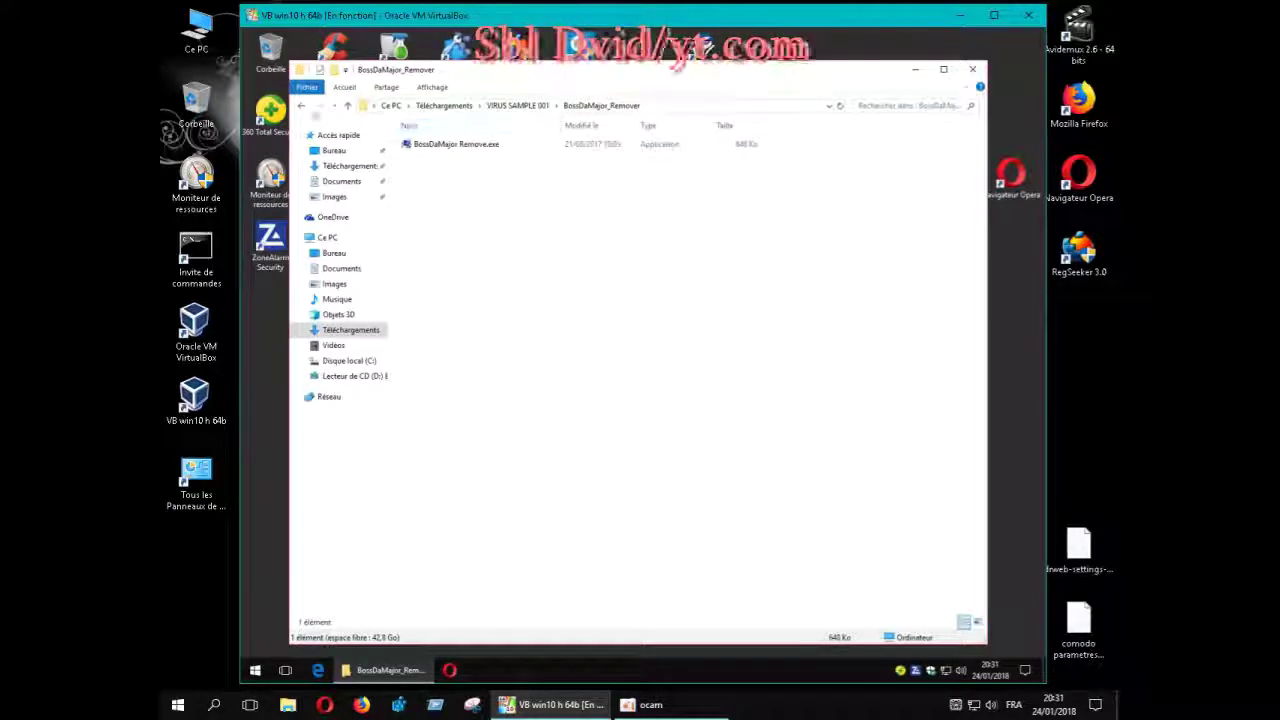
{"action": "left_click", "coordinate": [300, 106]}
{"action": "double_click", "coordinate": [408, 144]}
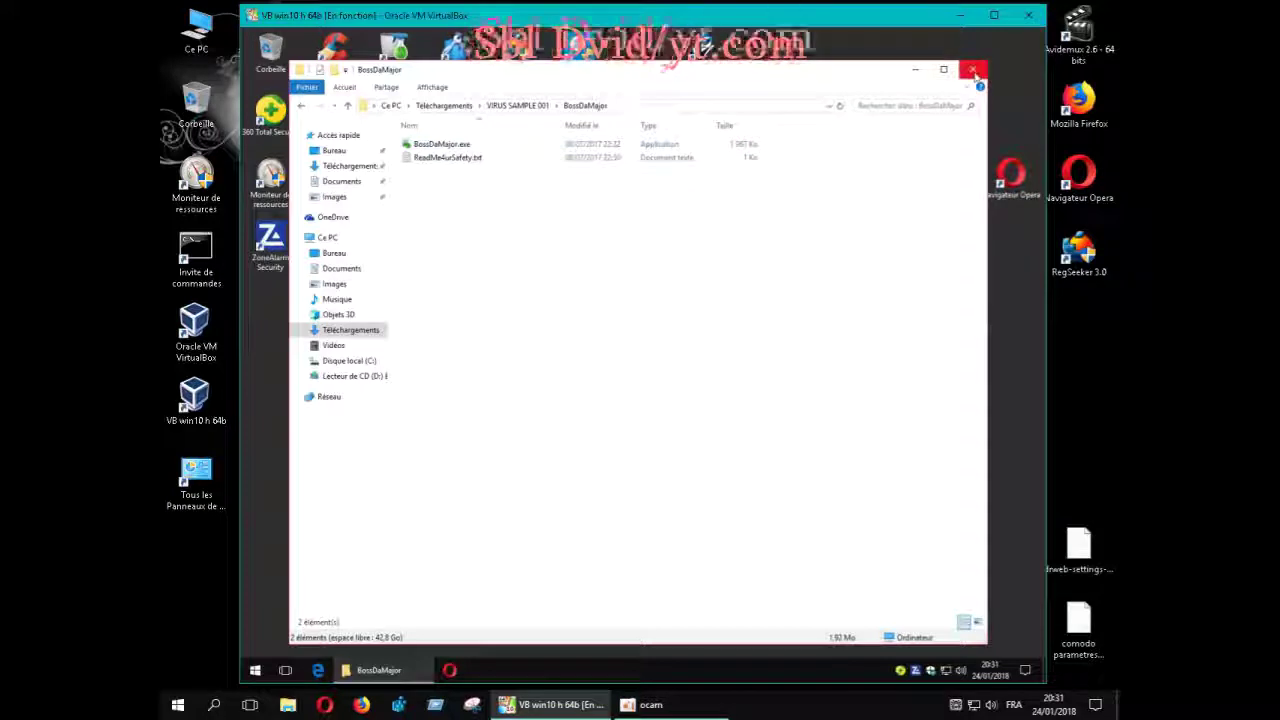
{"action": "left_click", "coordinate": [916, 76]}
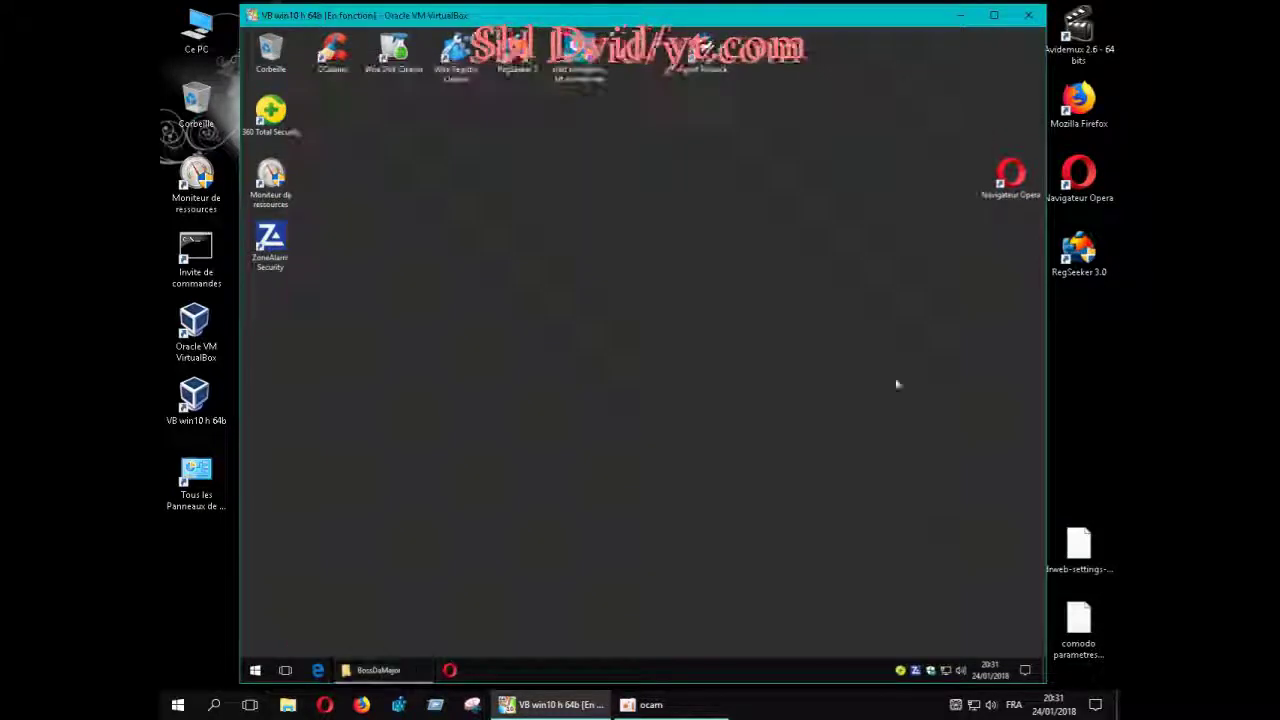
Permanently delete the quarantined VBS virus file in 360 Total Security and close the quarantine
{"action": "right_click", "coordinate": [900, 670]}
{"action": "left_click", "coordinate": [790, 530]}
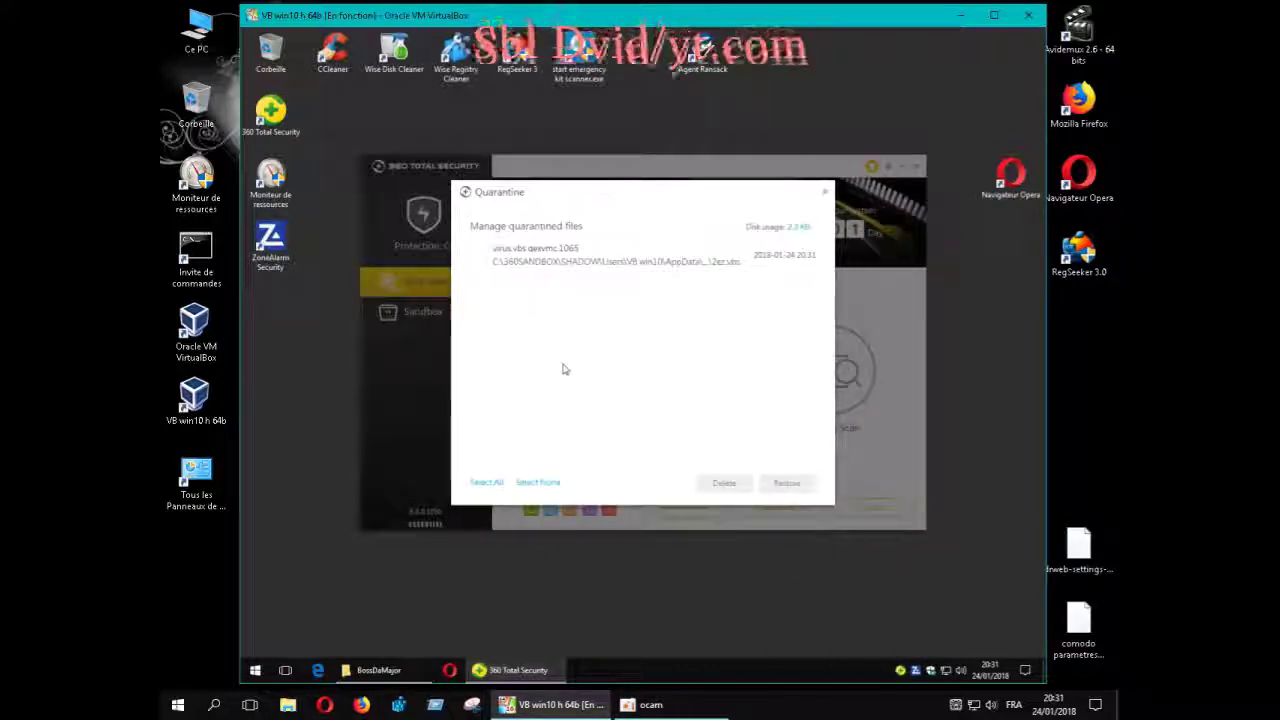
{"action": "left_click", "coordinate": [483, 258]}
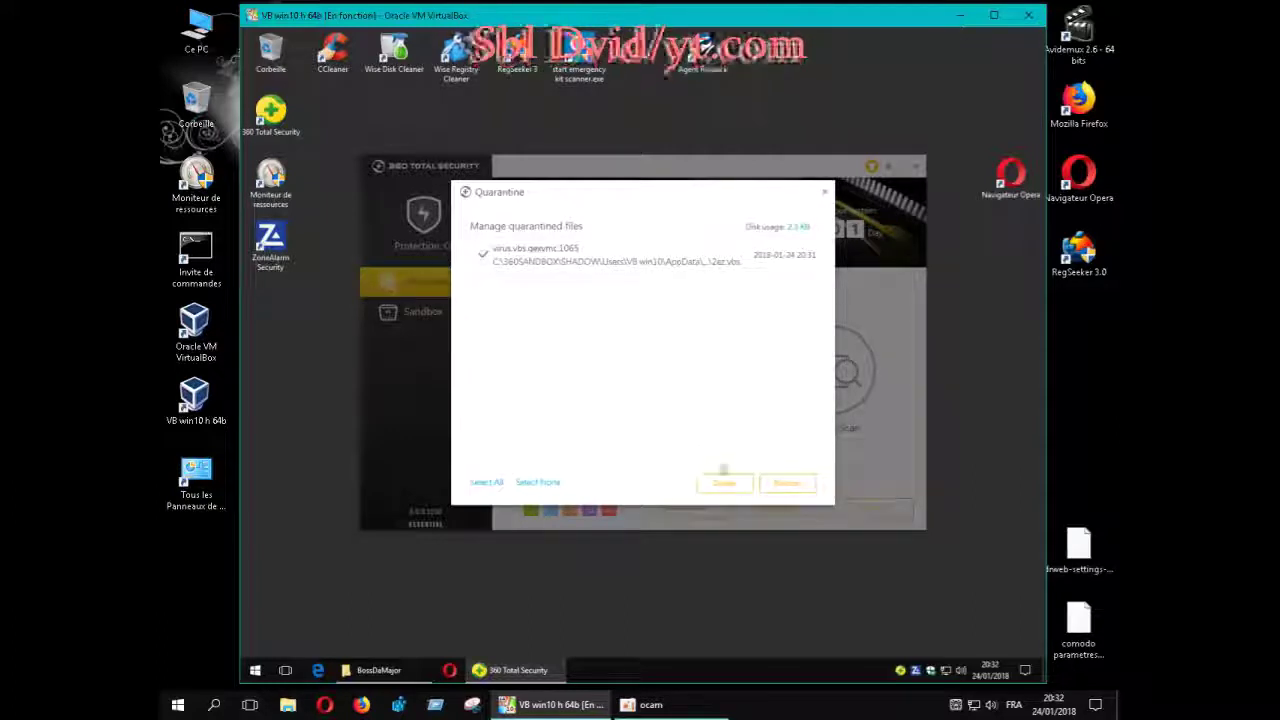
{"action": "left_click", "coordinate": [736, 486]}
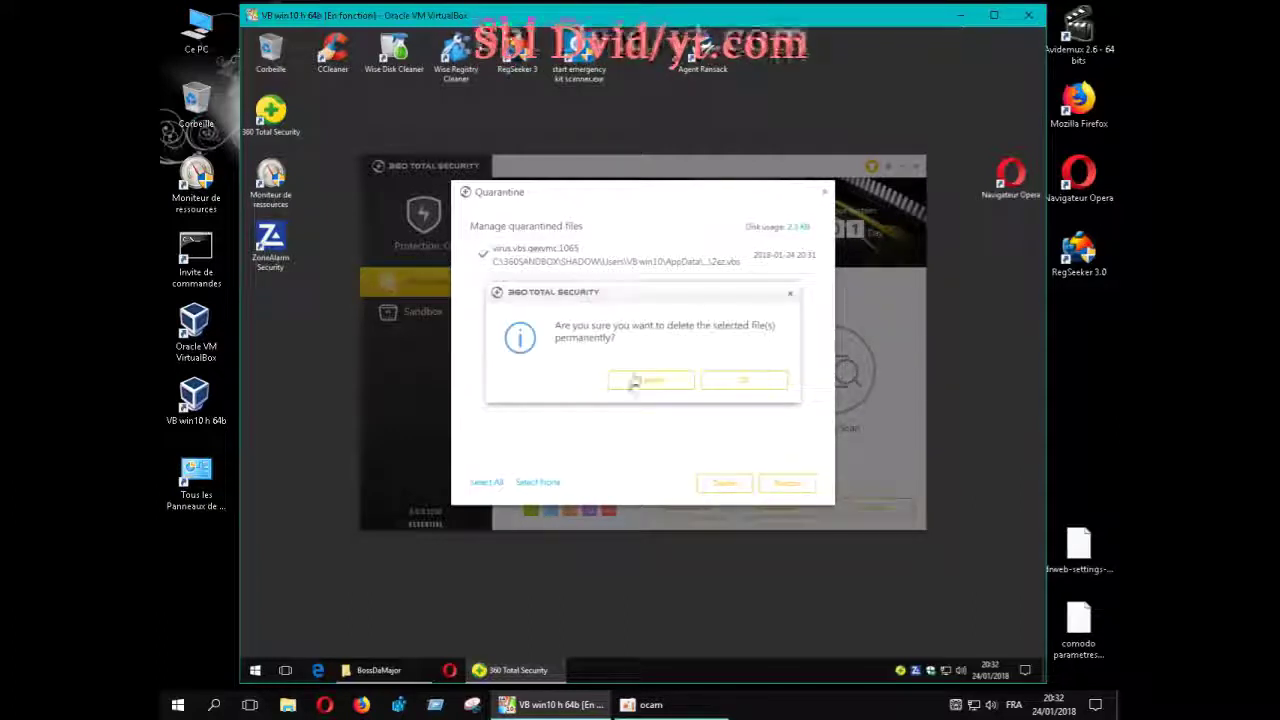
{"action": "left_click", "coordinate": [724, 389]}
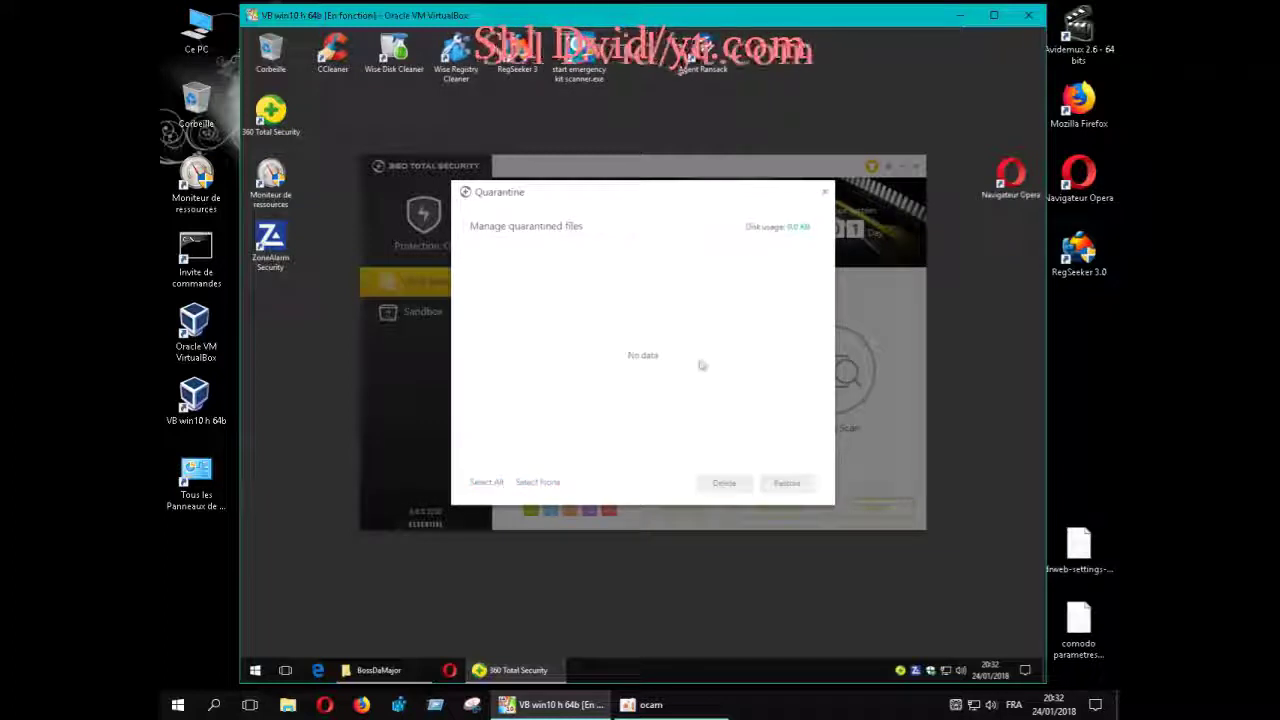
{"action": "left_click", "coordinate": [825, 193]}
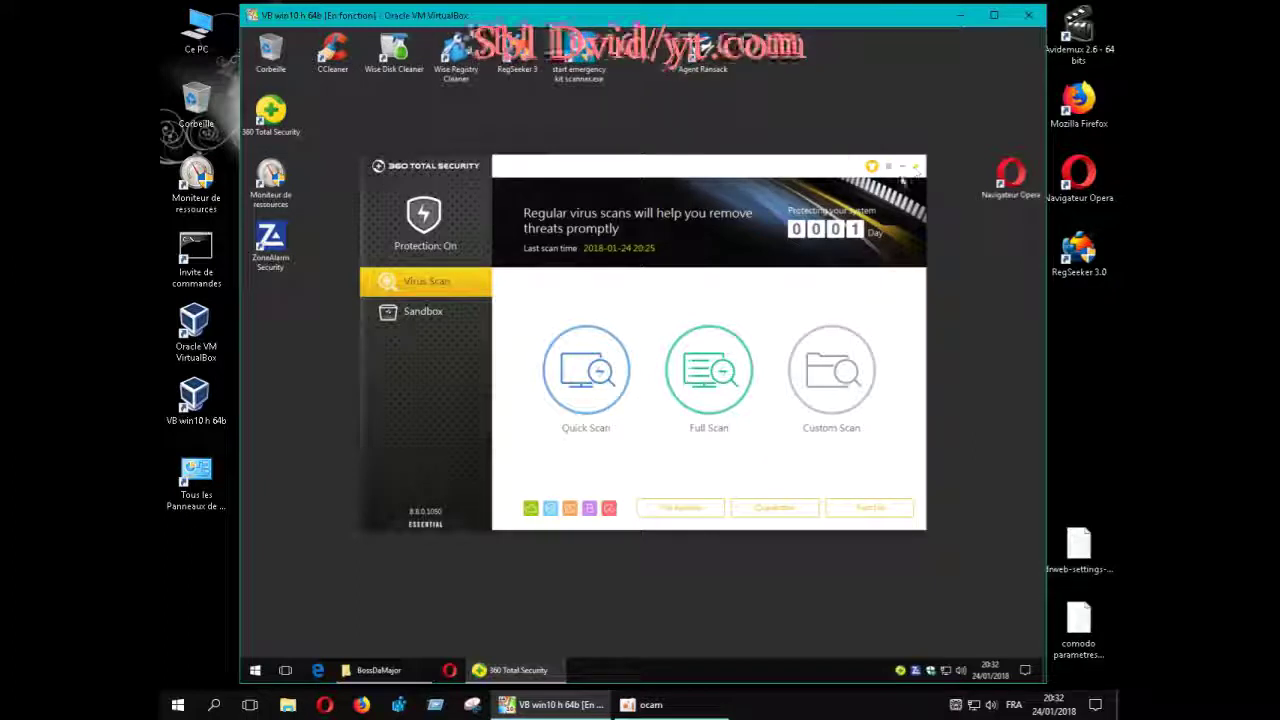
Clean up the 360 Sandbox storage twice, confirming each cleanup
{"action": "left_click", "coordinate": [448, 316]}
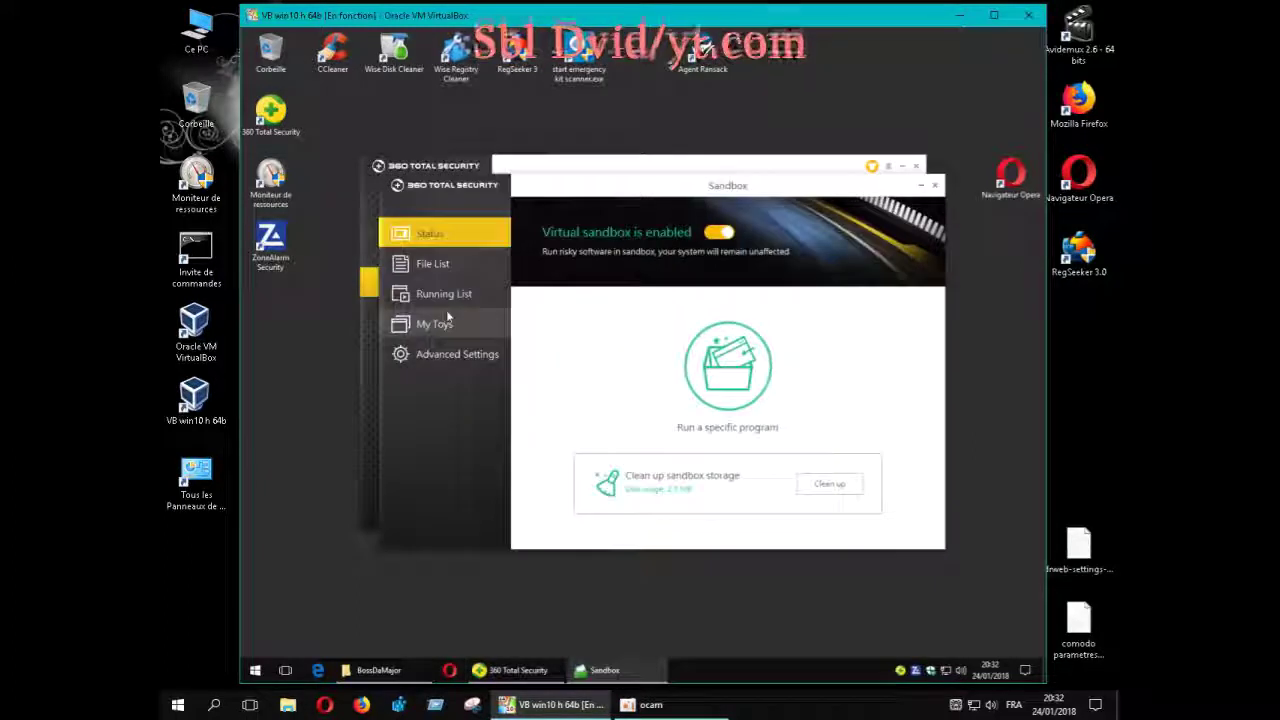
{"action": "left_click", "coordinate": [828, 486]}
{"action": "left_click", "coordinate": [682, 402]}
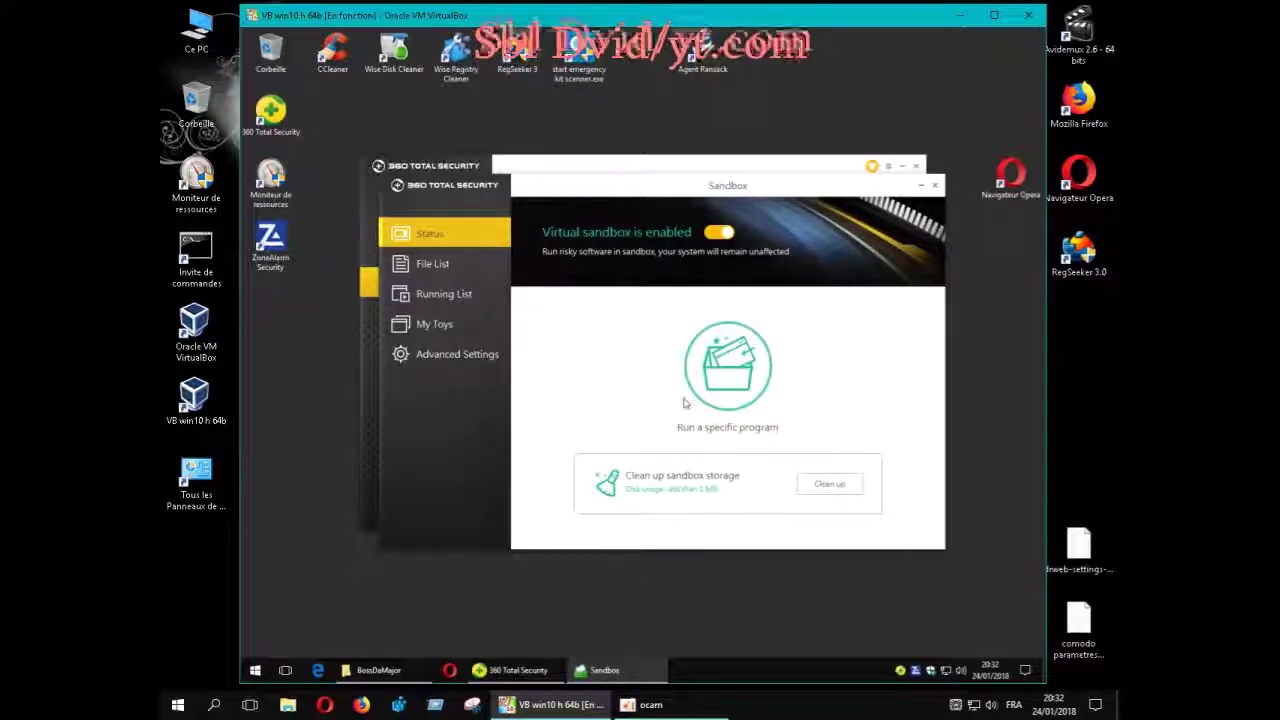
{"action": "left_click", "coordinate": [832, 490]}
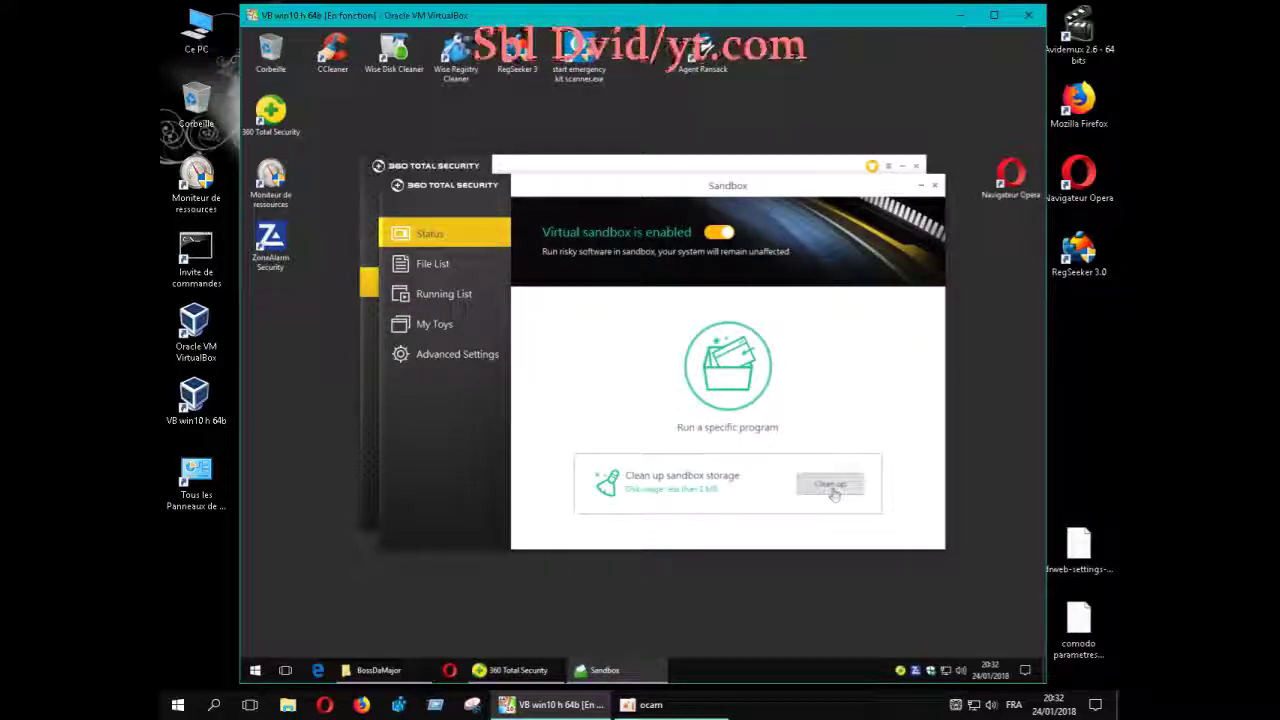
{"action": "left_click", "coordinate": [704, 402]}
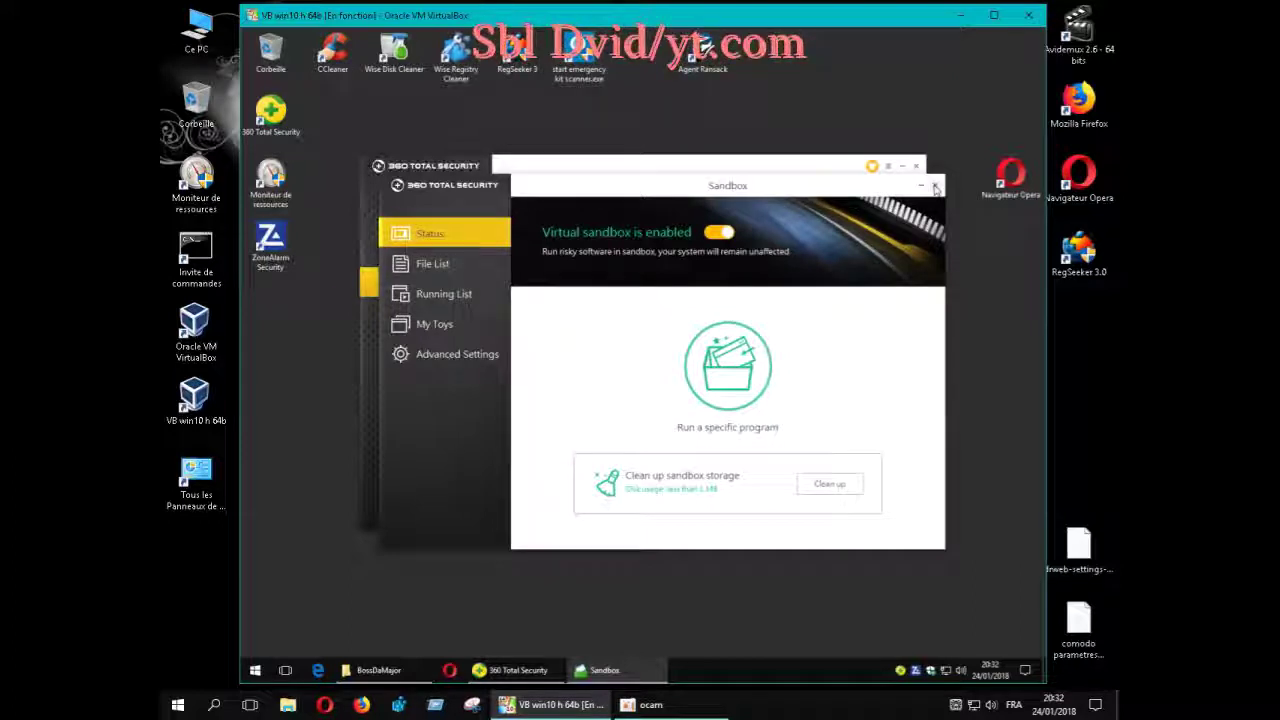
Check the sandbox's lists of media files and document files, closing the sandbox, 360 Total Security and the BossDaMajor folder when done
{"action": "left_click", "coordinate": [450, 265]}
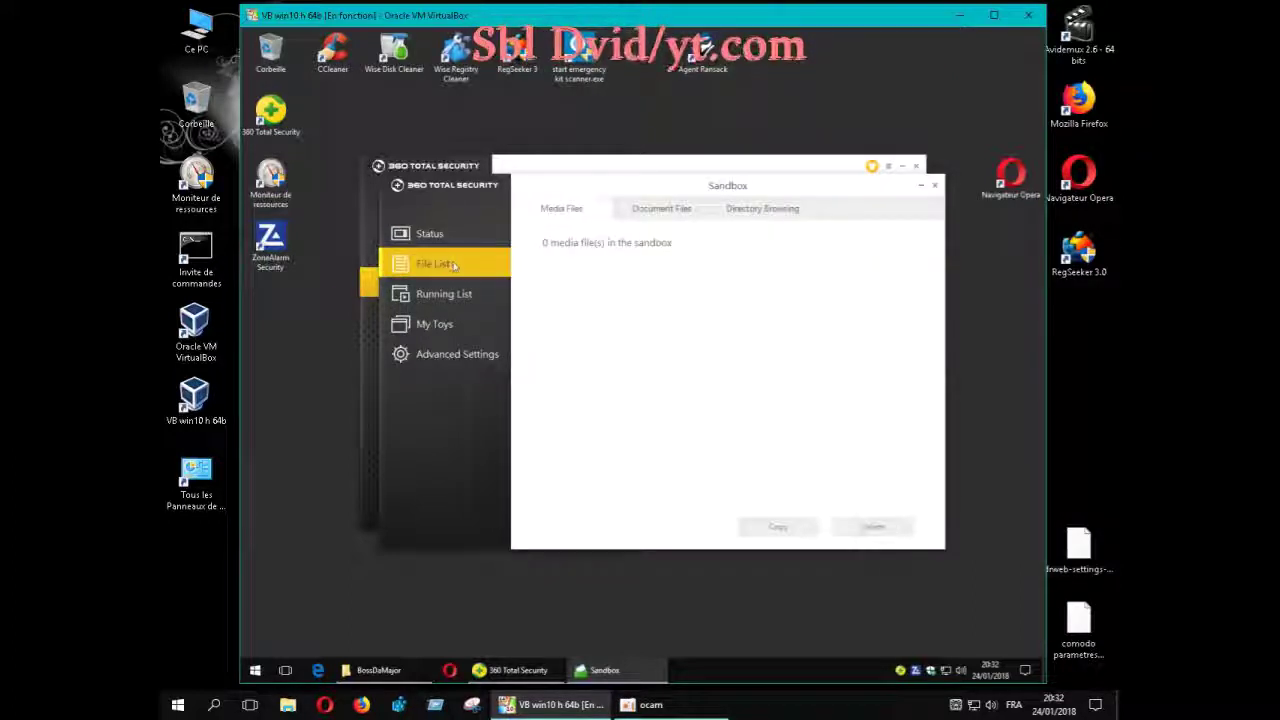
{"action": "left_click", "coordinate": [679, 210]}
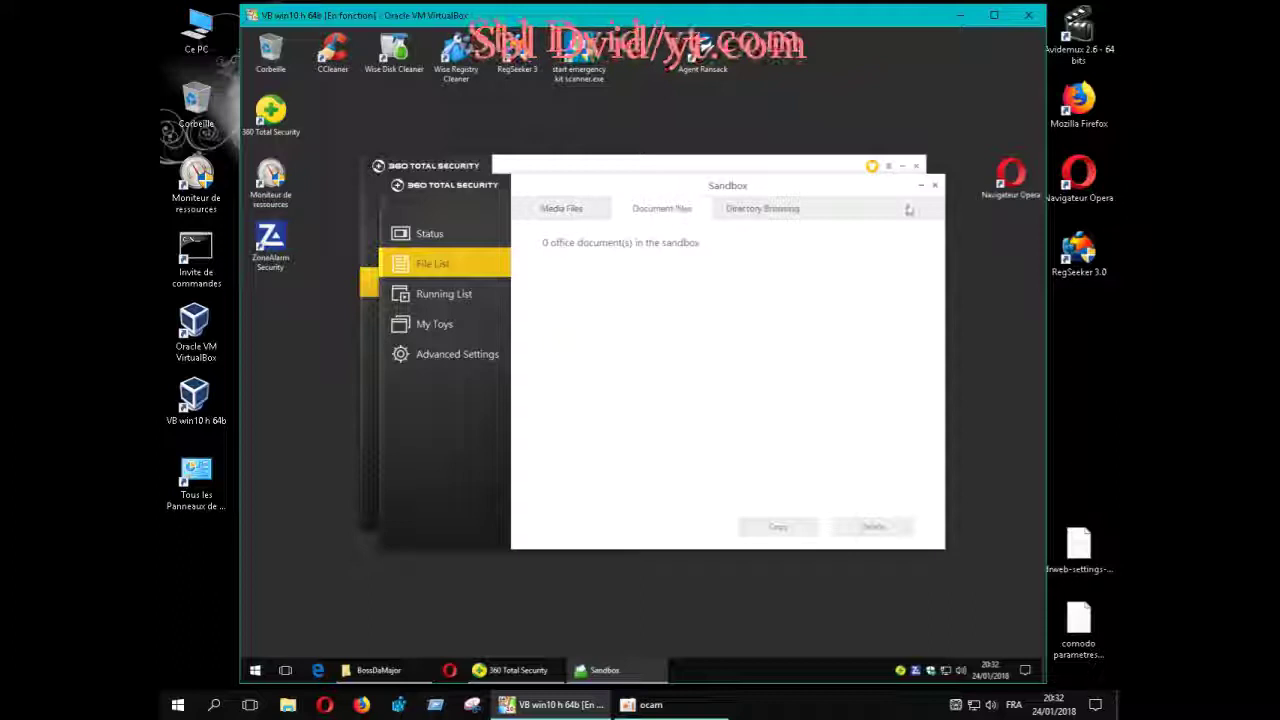
{"action": "left_click", "coordinate": [933, 186]}
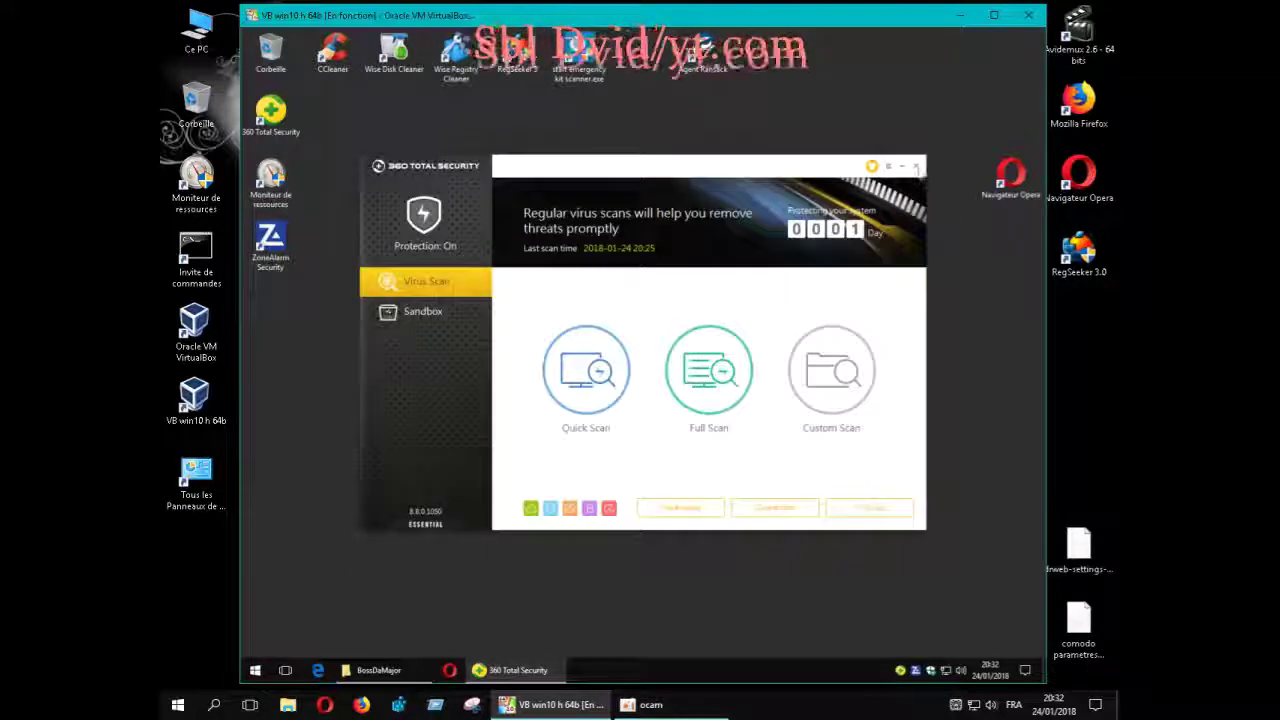
{"action": "left_click", "coordinate": [916, 167]}
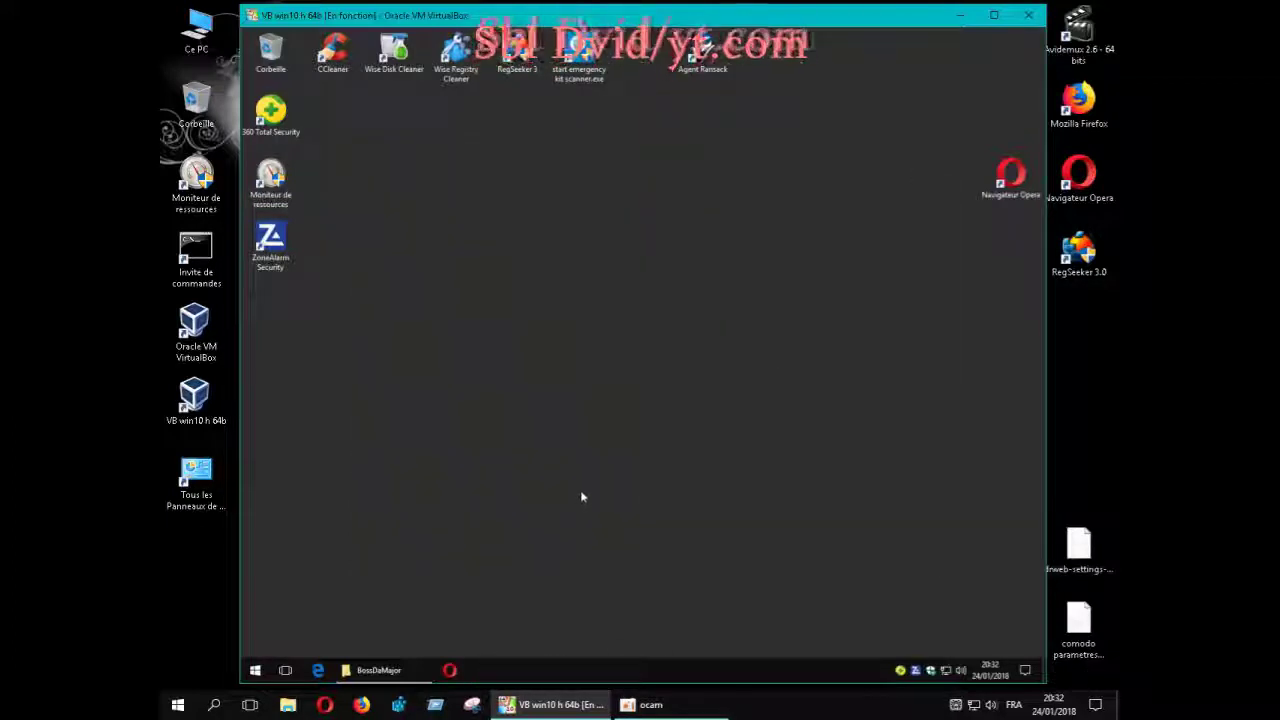
{"action": "left_click", "coordinate": [399, 668]}
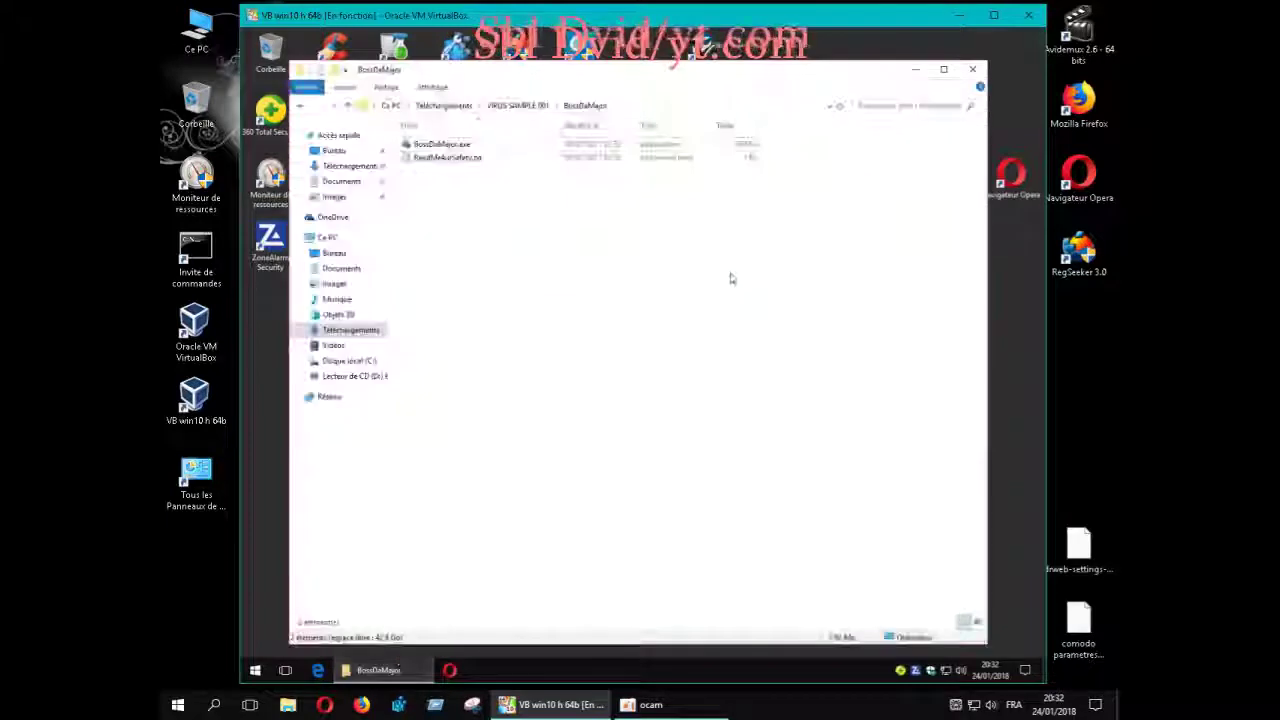
{"action": "left_click", "coordinate": [972, 80]}
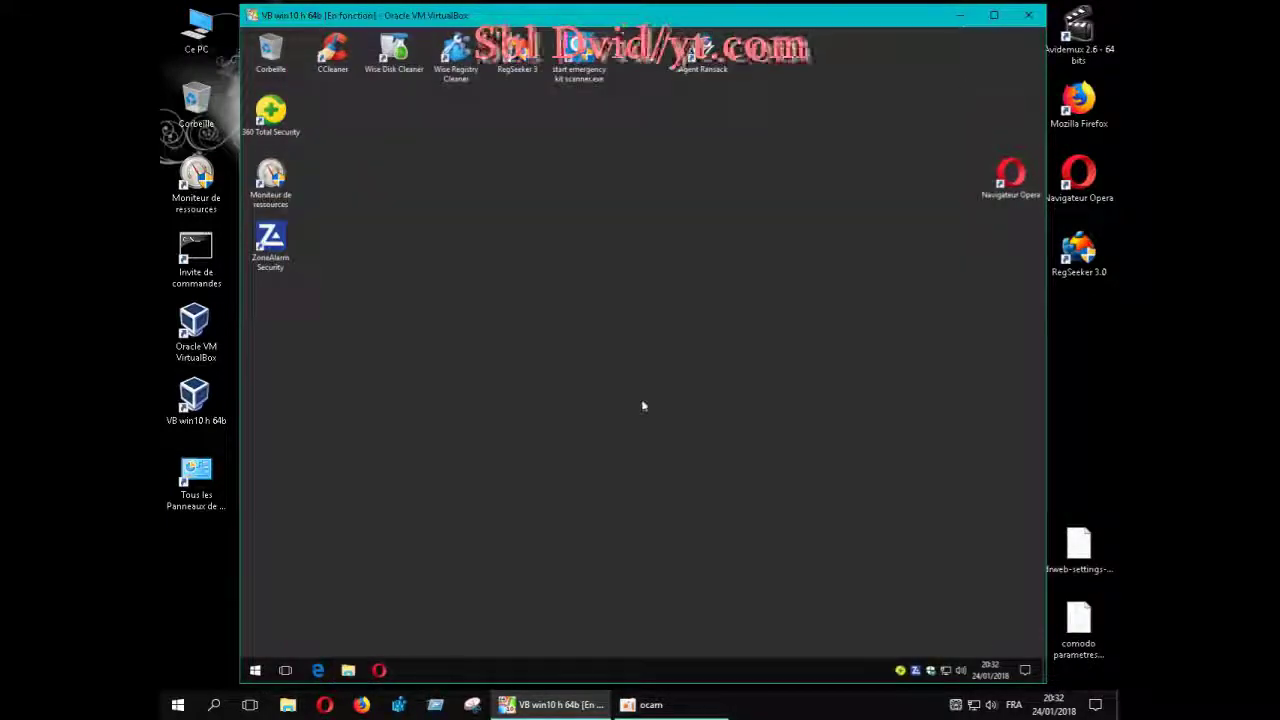
Try running registry-cleaner-setup.exe from Downloads in the 360 Sandbox, authorizing it to make changes and dismissing the error
{"action": "mouse_move", "coordinate": [668, 707]}
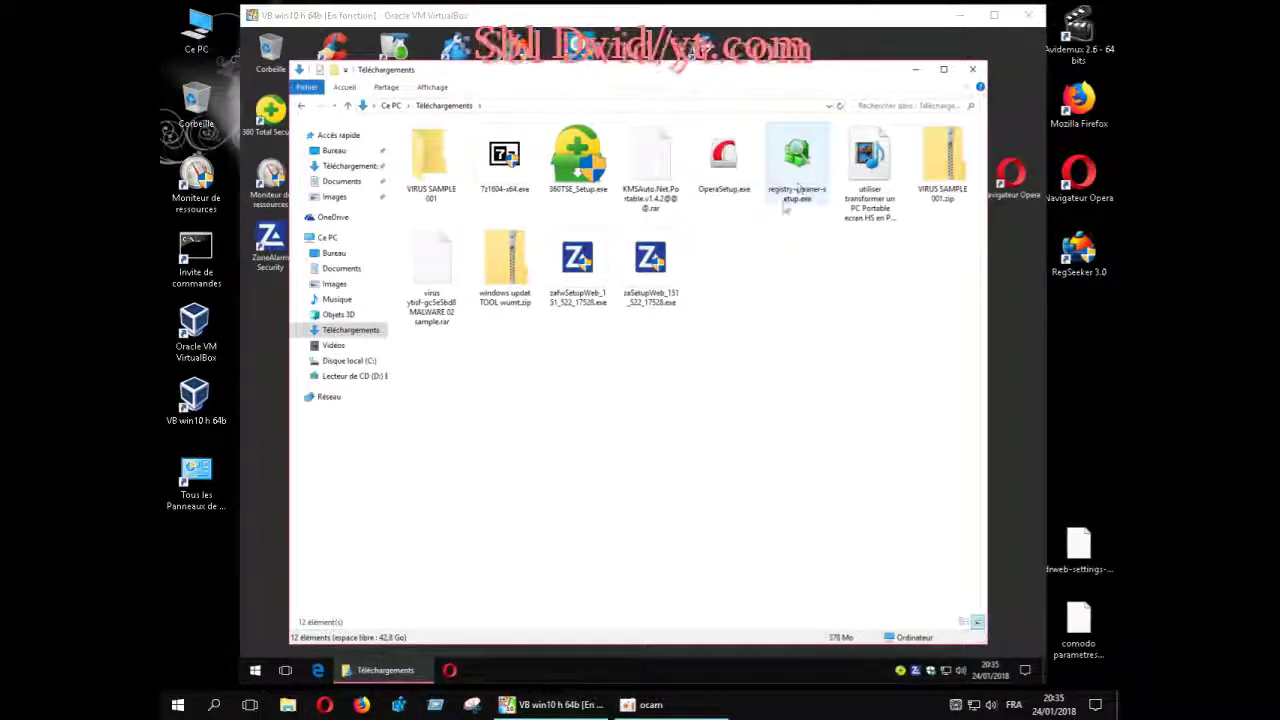
{"action": "mouse_move", "coordinate": [794, 189]}
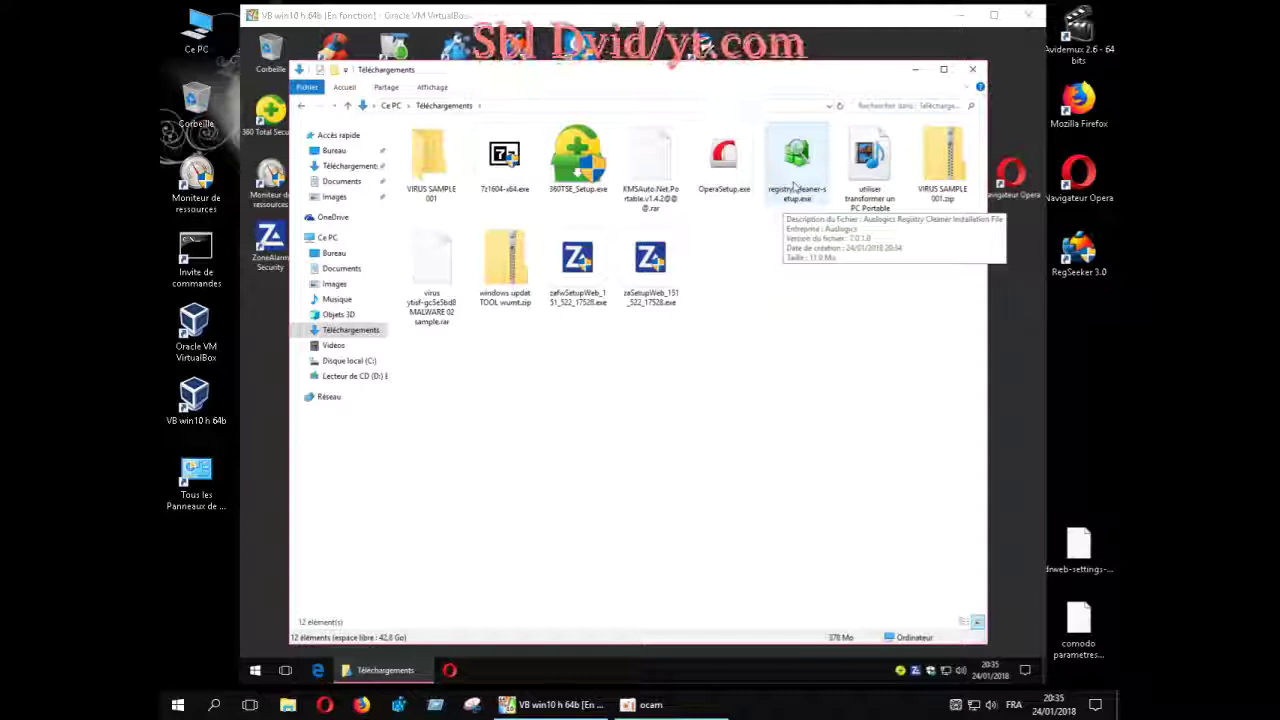
{"action": "right_click", "coordinate": [794, 187]}
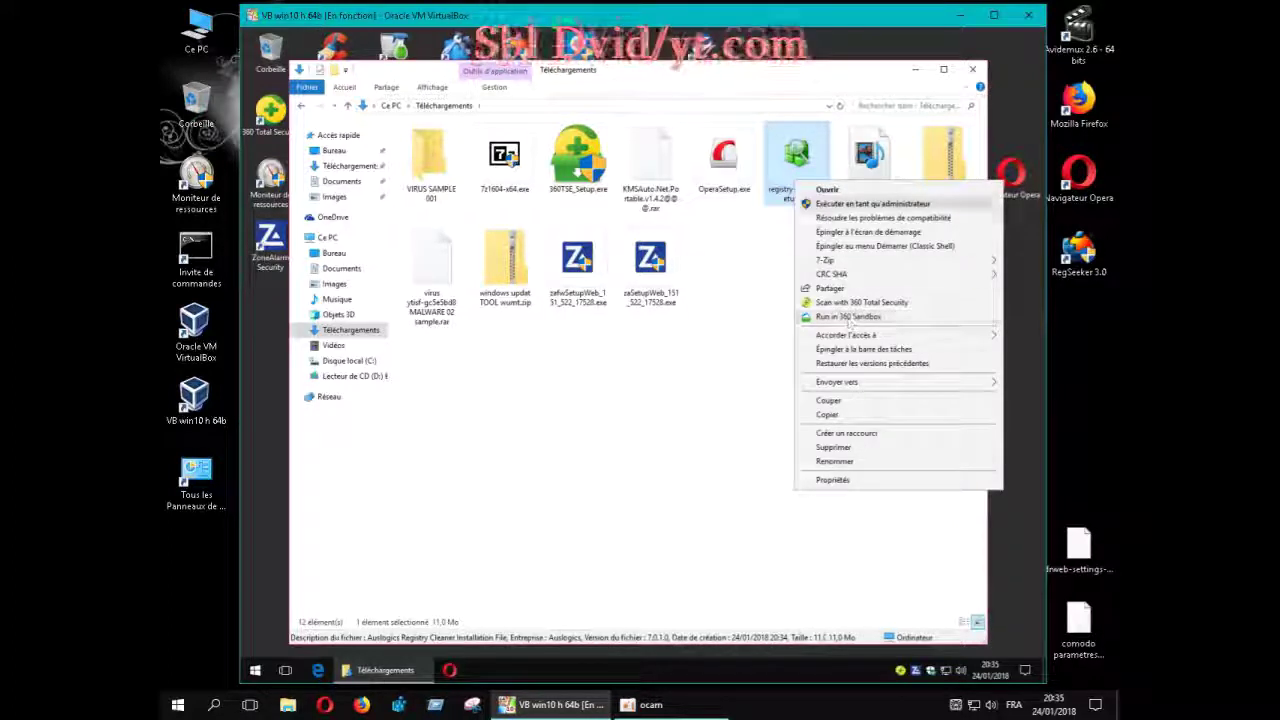
{"action": "left_click", "coordinate": [796, 160]}
{"action": "right_click", "coordinate": [794, 157]}
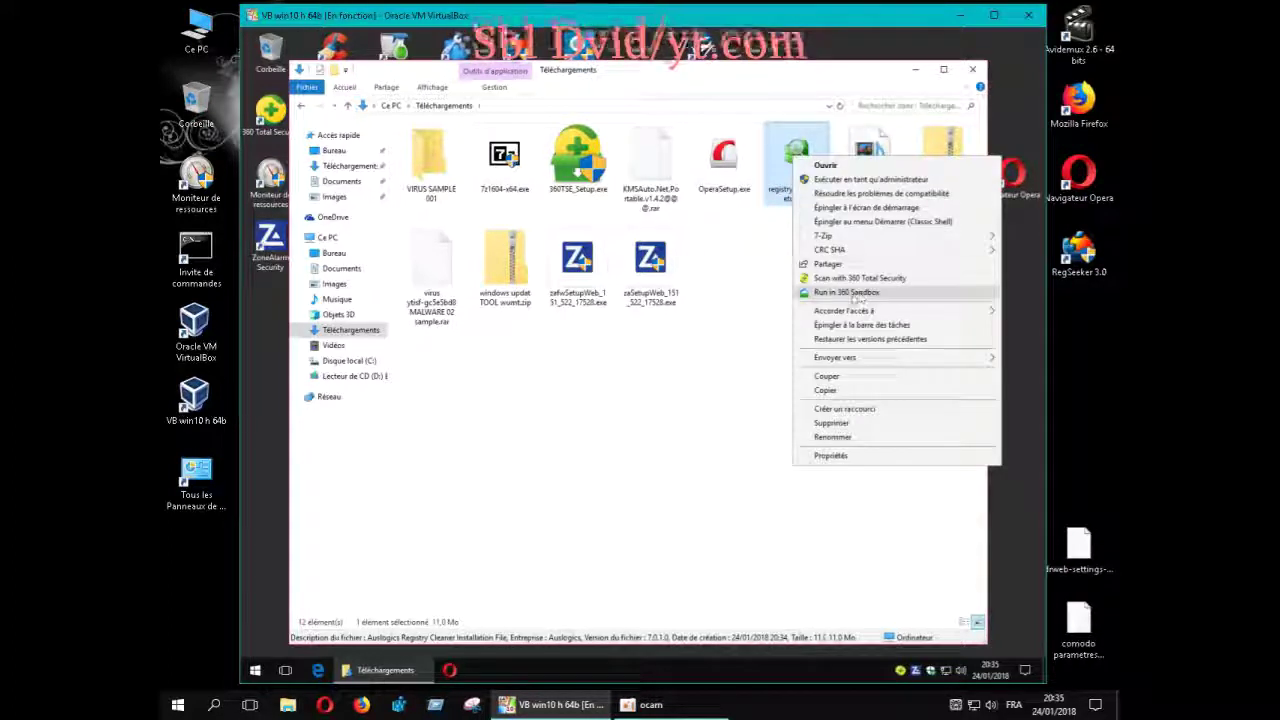
{"action": "left_click", "coordinate": [852, 293]}
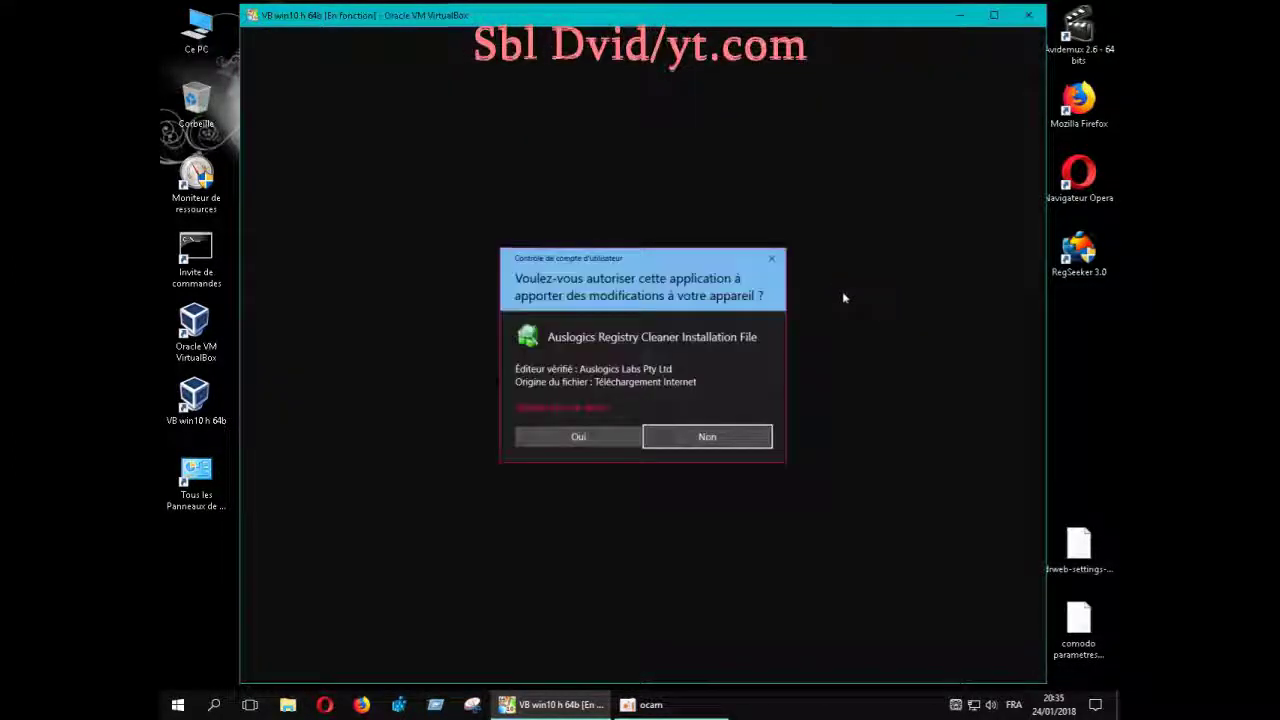
{"action": "left_click", "coordinate": [600, 440]}
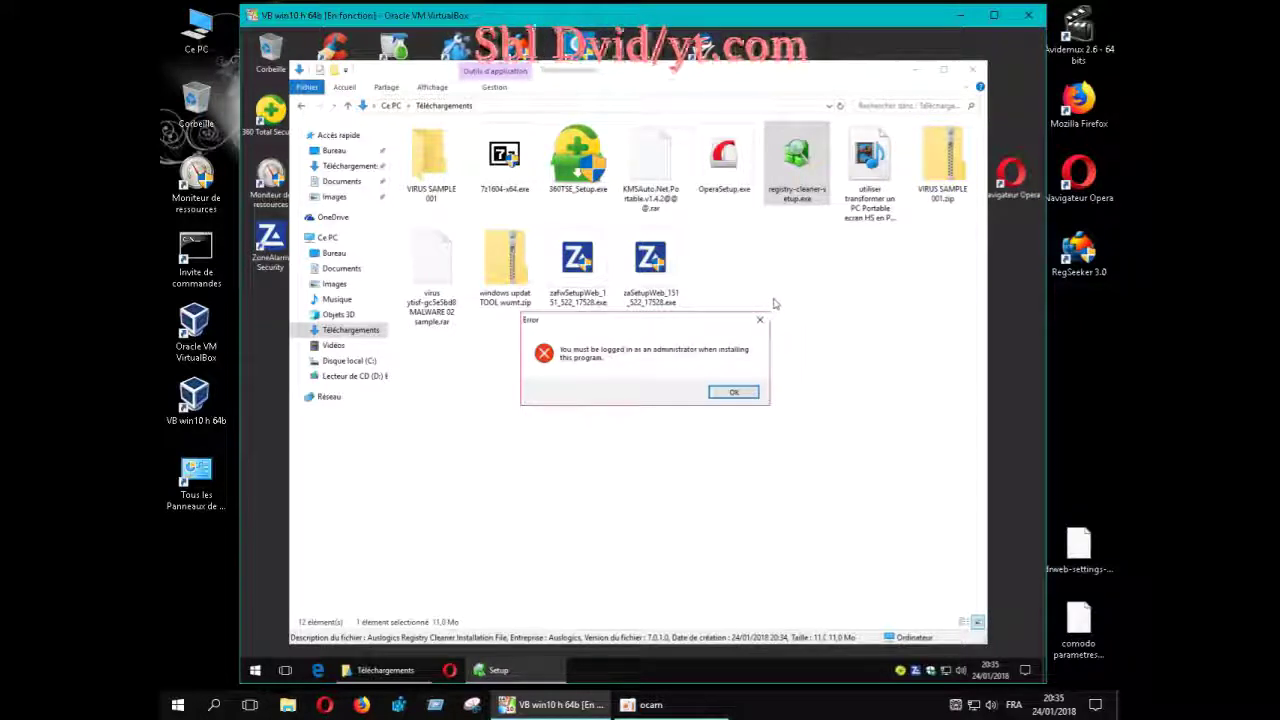
{"action": "left_click", "coordinate": [729, 396]}
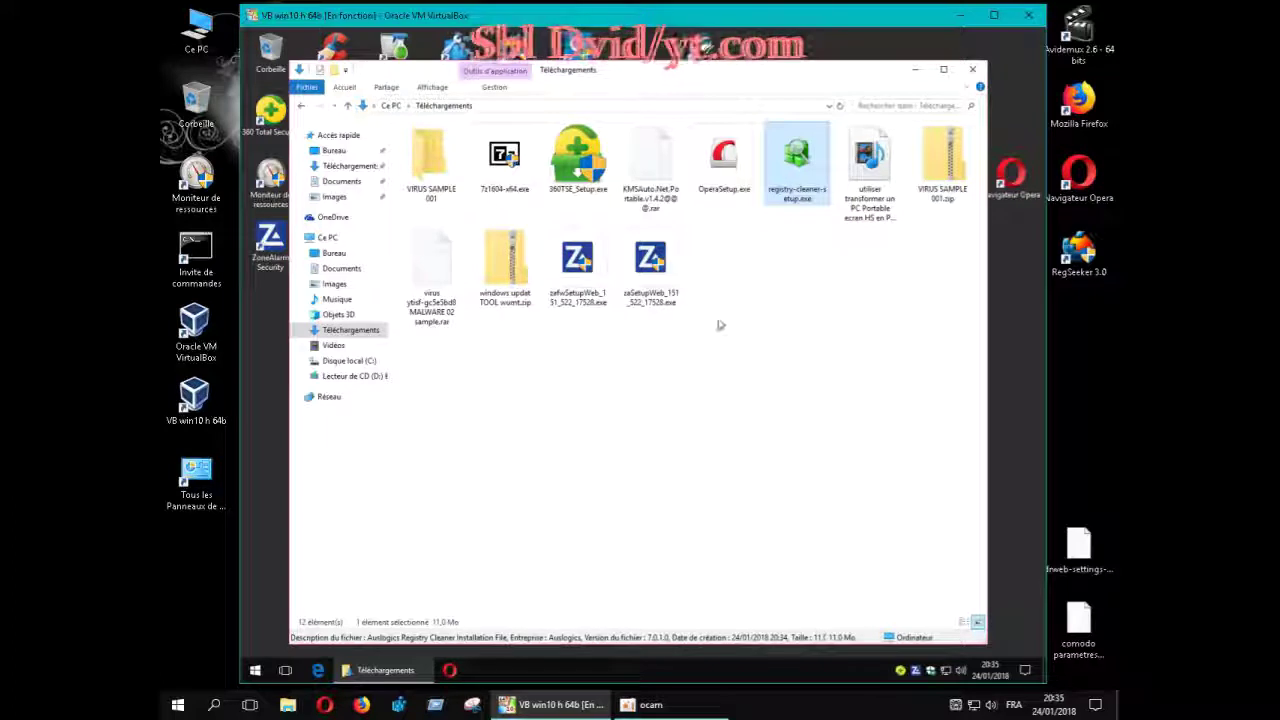
Retry registry-cleaner-setup.exe in the 360 Sandbox, granting it permission again and dismissing the installer's error
{"action": "right_click", "coordinate": [782, 171]}
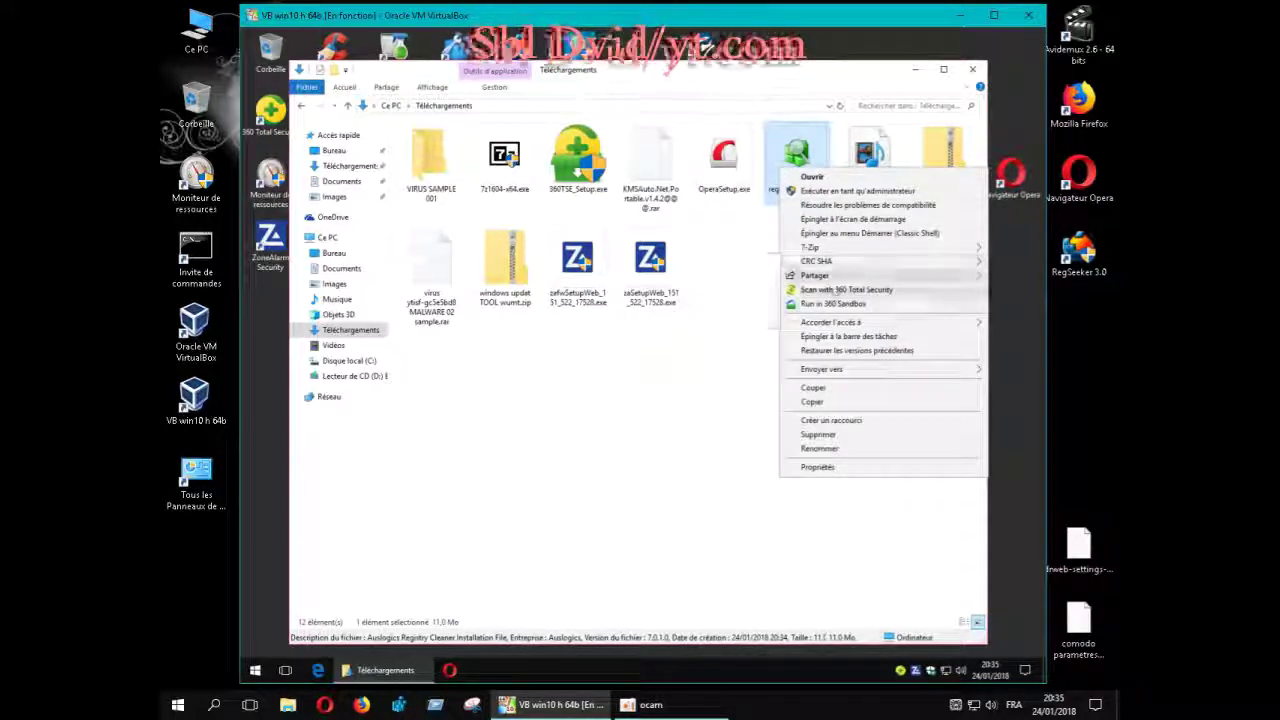
{"action": "left_click", "coordinate": [830, 303]}
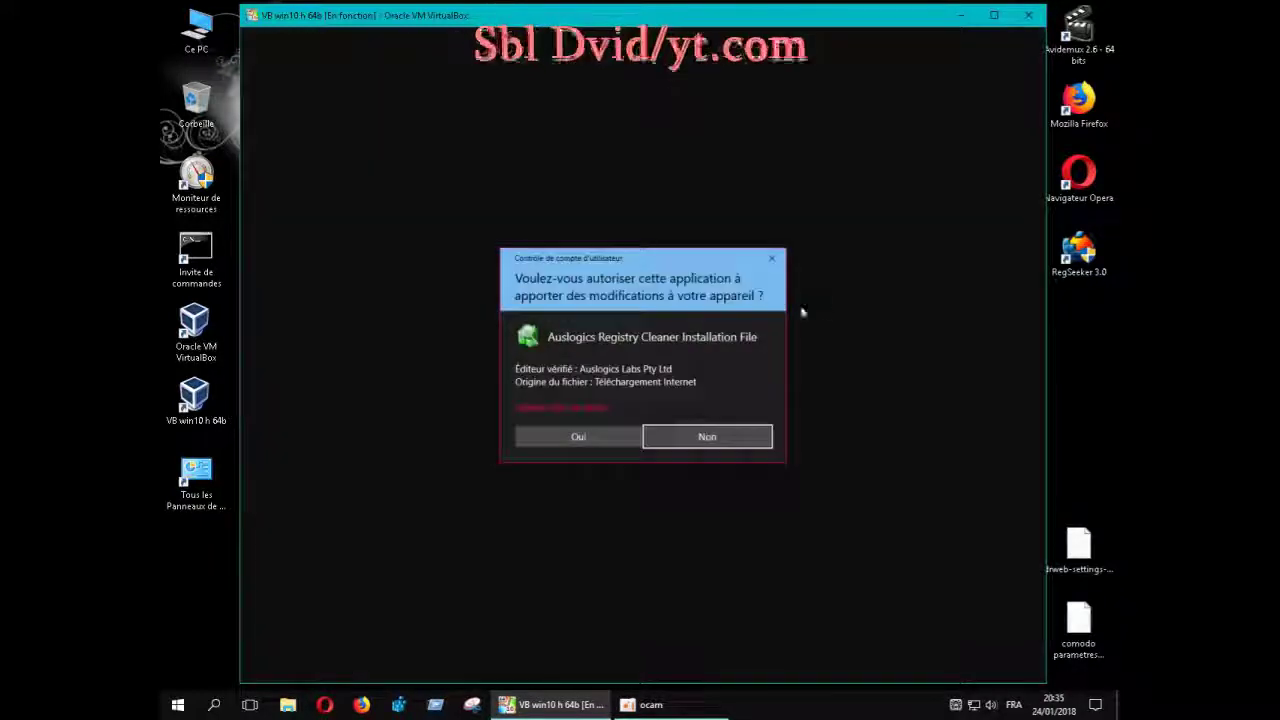
{"action": "left_click", "coordinate": [577, 438]}
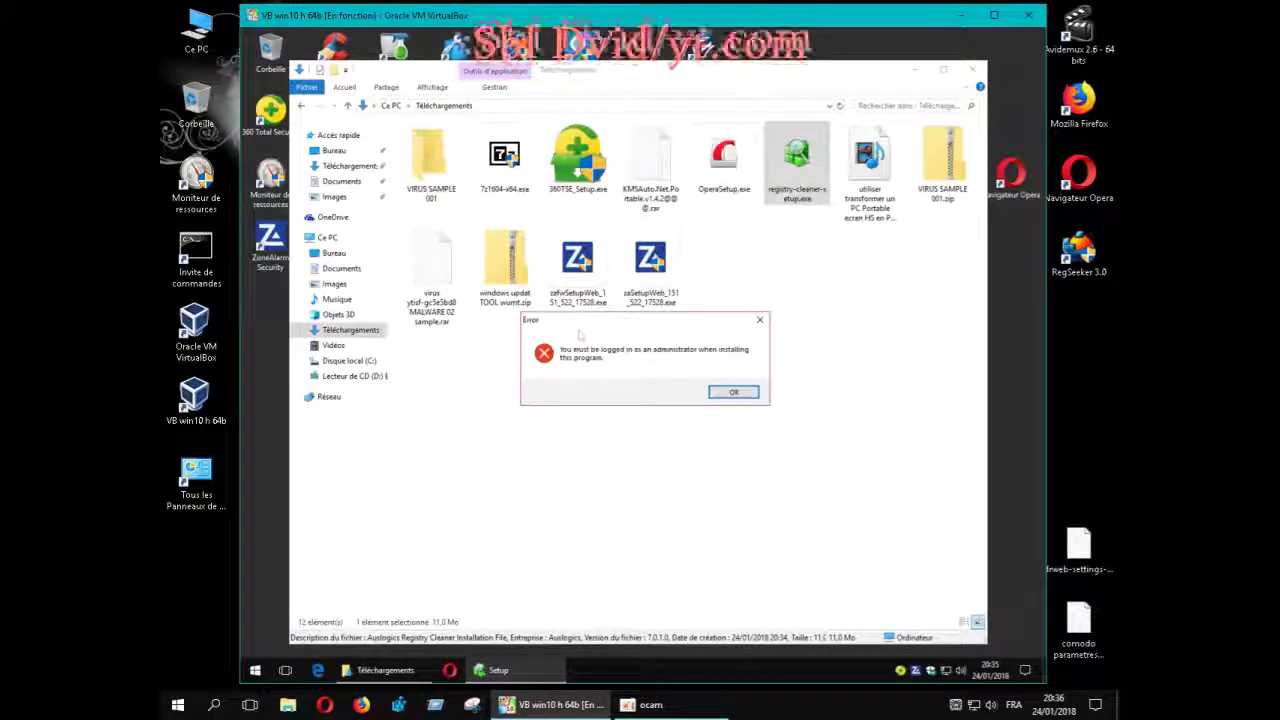
{"action": "left_click", "coordinate": [733, 394]}
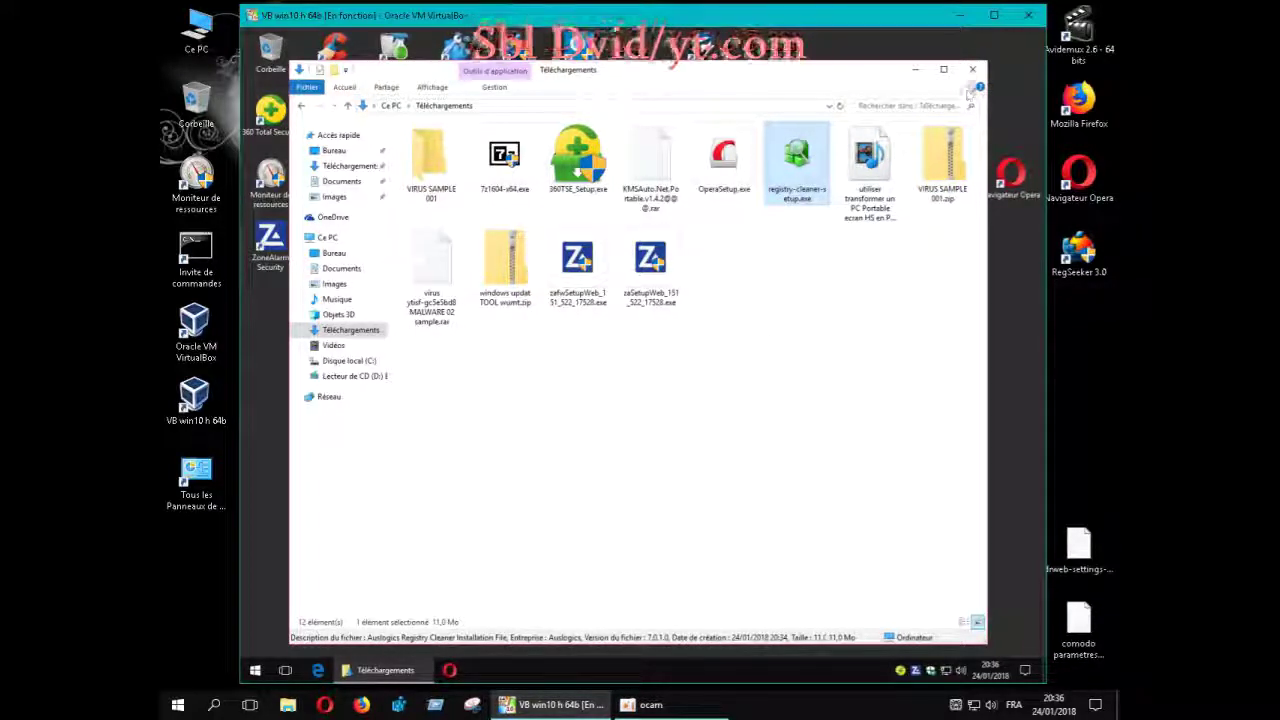
Close the Downloads folder and search the web for "adwcleaner" in Opera
{"action": "left_click", "coordinate": [974, 72]}
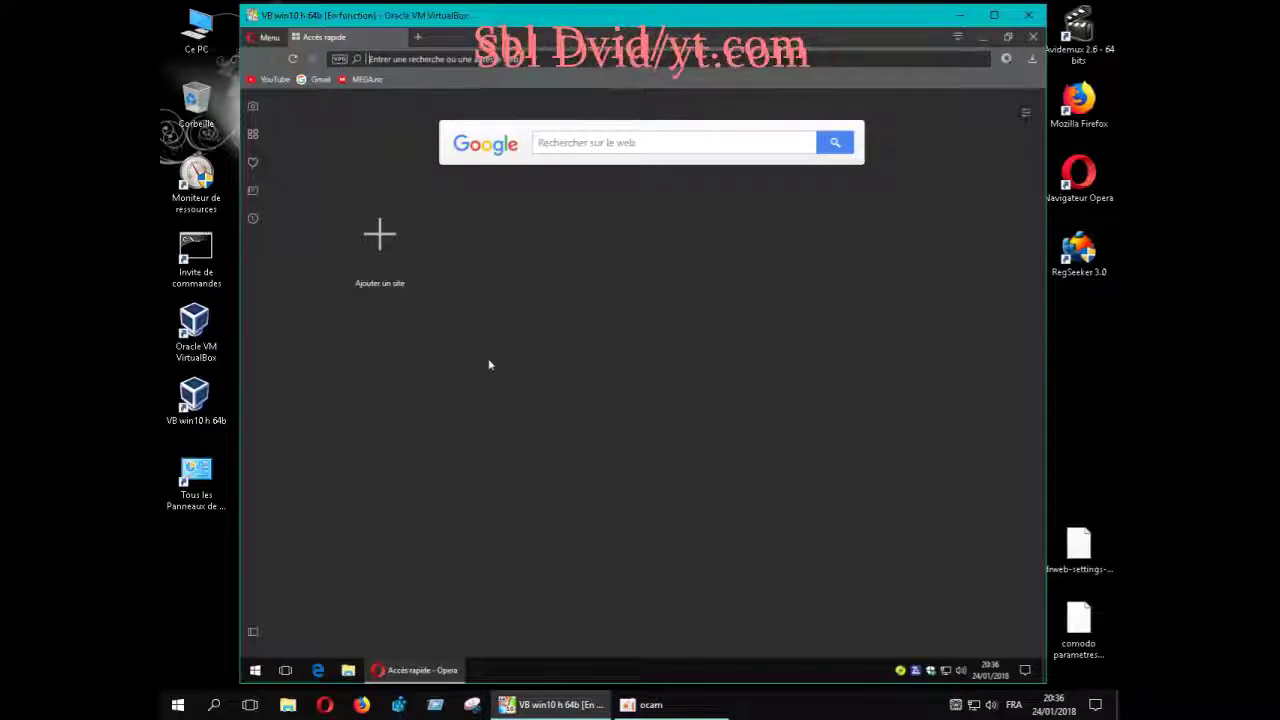
{"action": "left_click", "coordinate": [604, 146]}
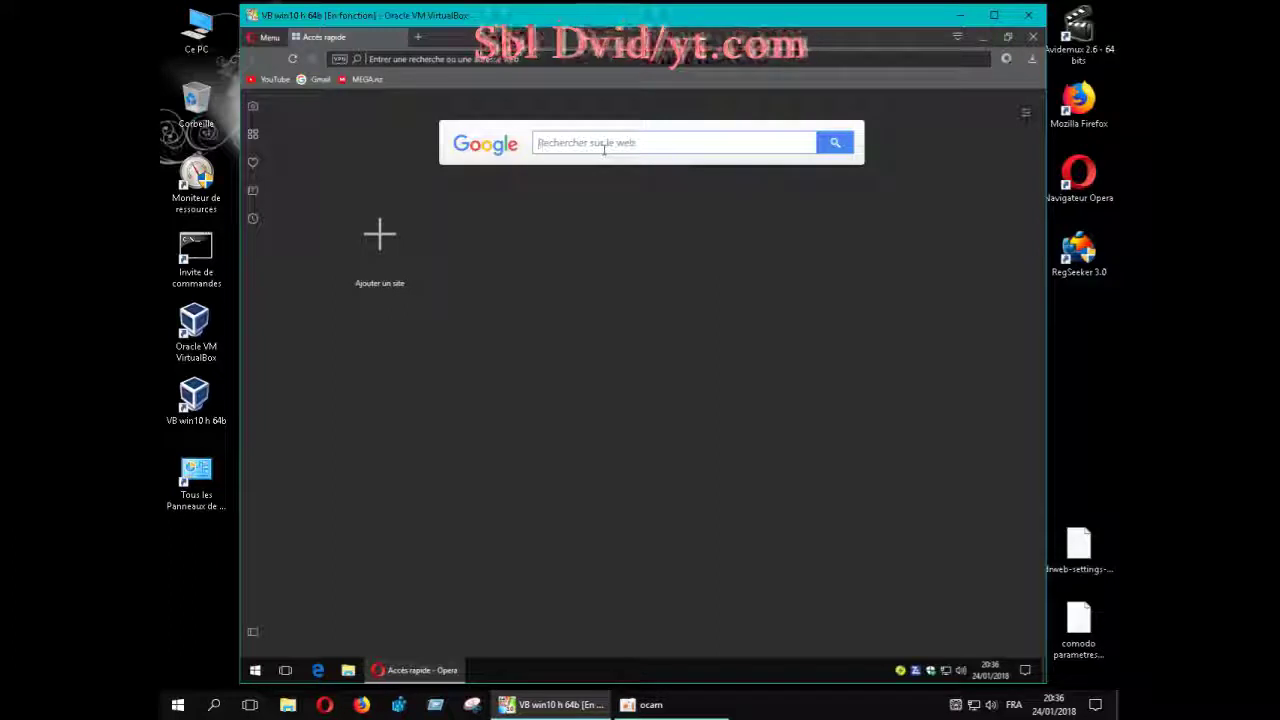
{"action": "type", "text": "adw"}
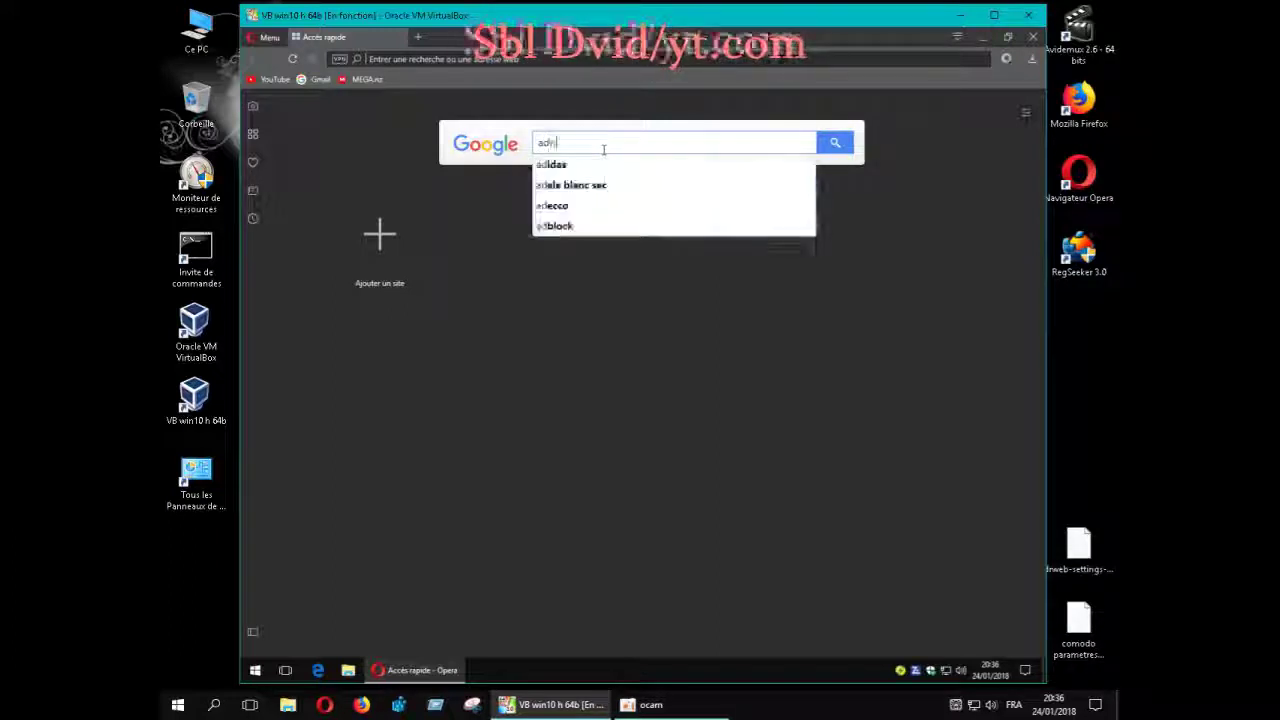
{"action": "type", "text": "cleaner"}
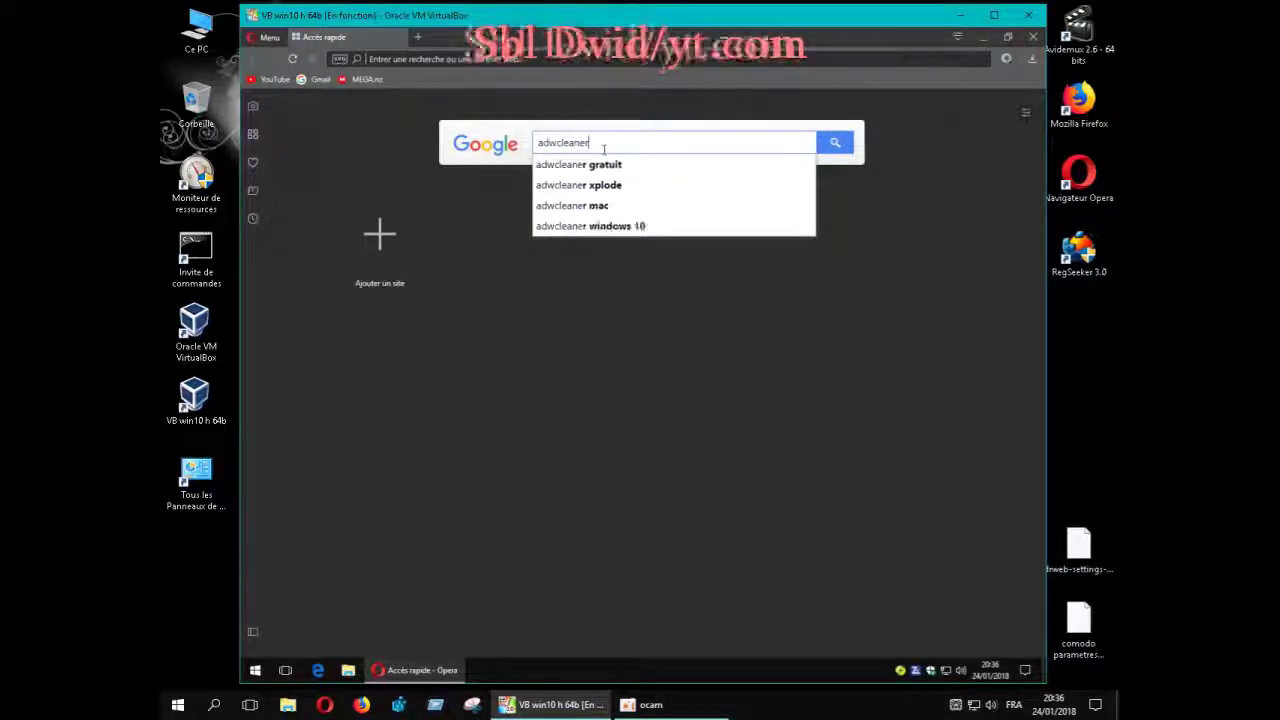
{"action": "key", "text": "Return"}
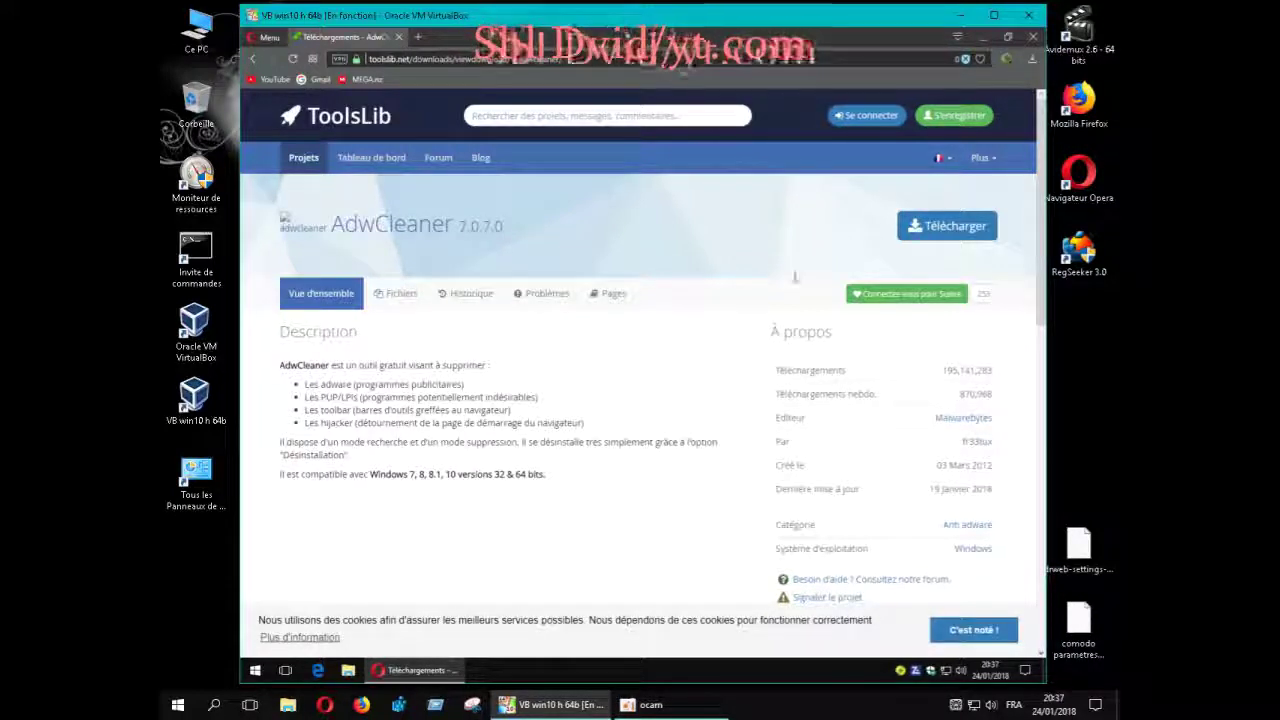
Download AdwCleaner 7.0.7.0 from ToolsLib, saving adwcleaner_7.0.7.0.exe in Downloads, and close the browser
{"action": "left_click", "coordinate": [941, 232]}
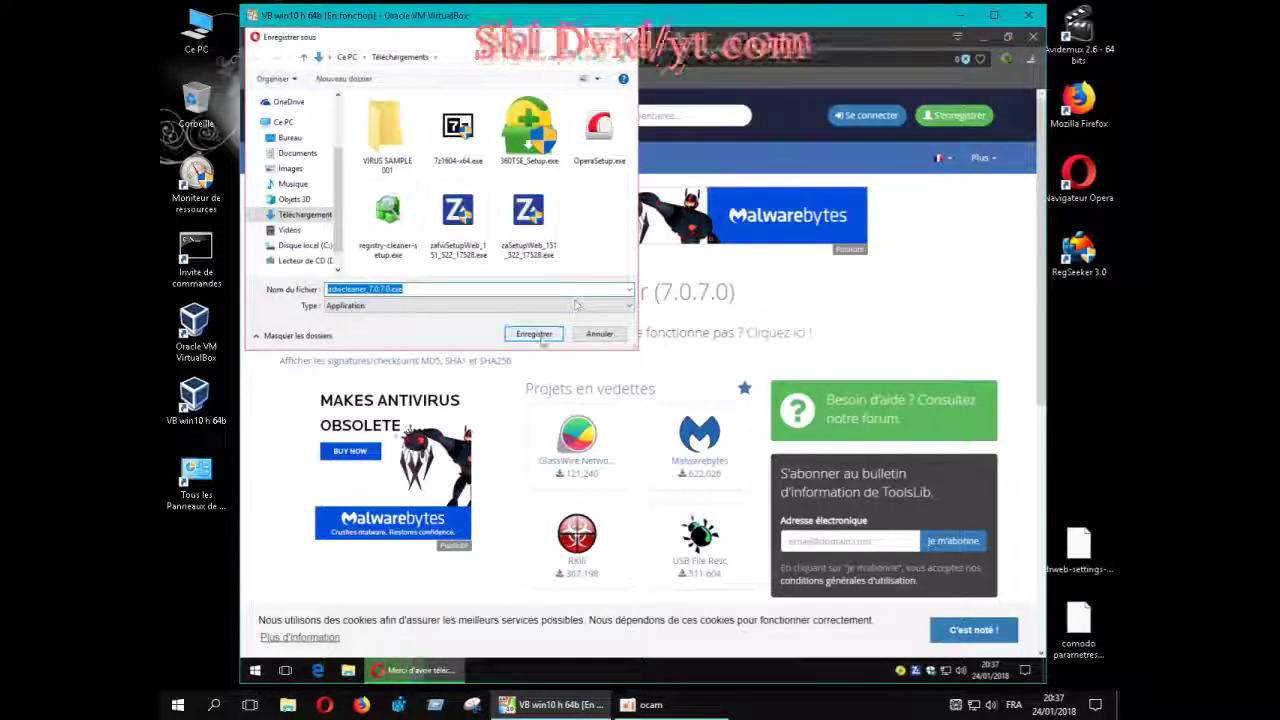
{"action": "left_click", "coordinate": [538, 336]}
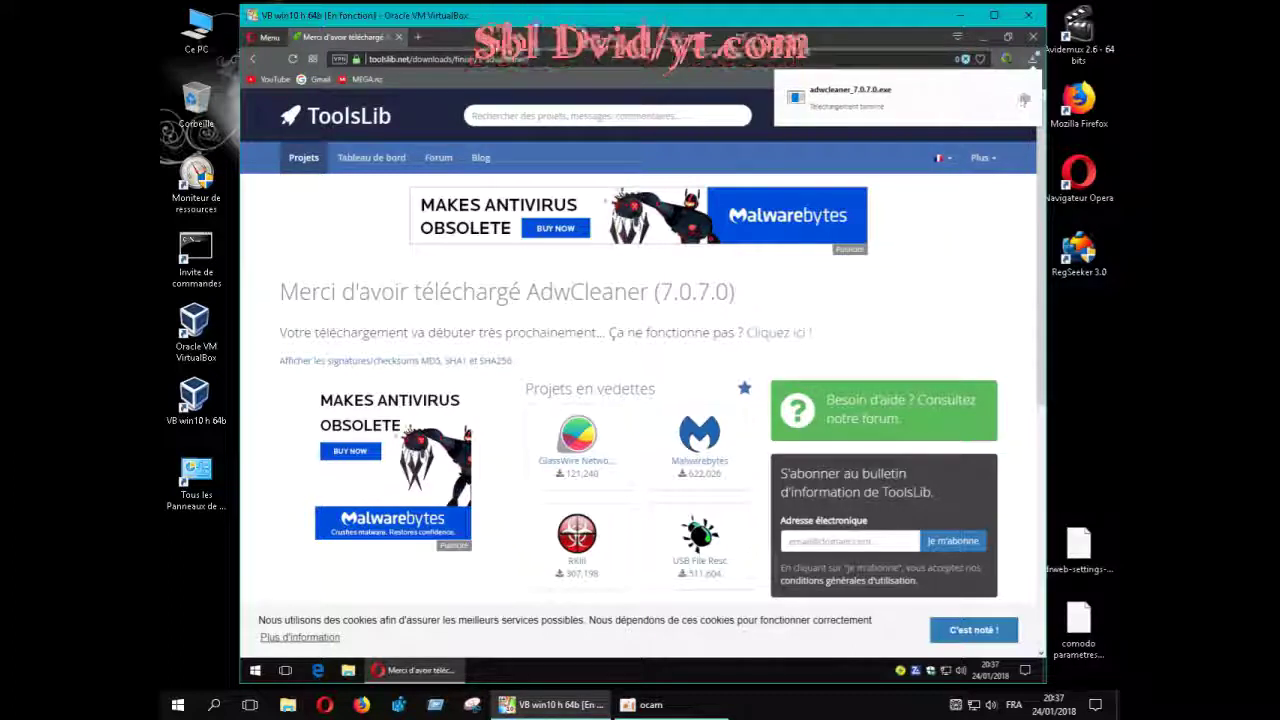
{"action": "left_click", "coordinate": [1033, 40]}
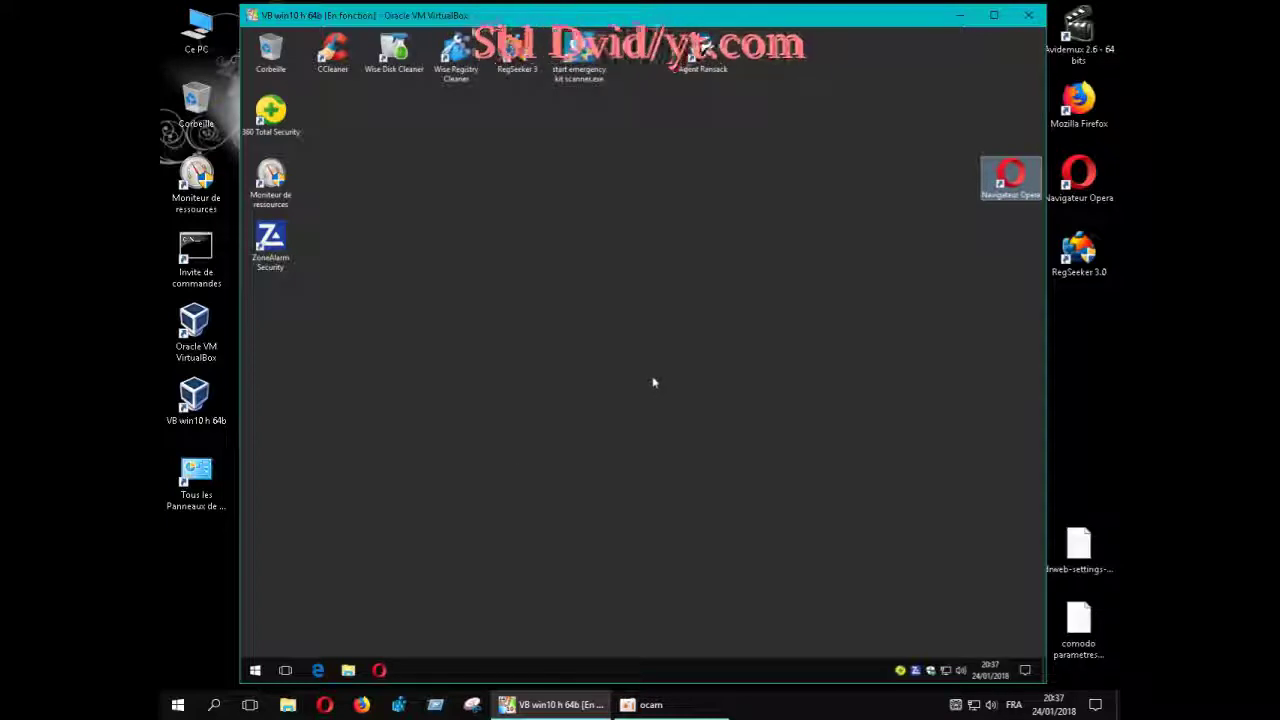
Run adwcleaner_7.0.7.0.exe from Downloads in the 360 Sandbox, allowing it through ZoneAlarm and User Account Control and accepting the license agreement
{"action": "left_click", "coordinate": [348, 670]}
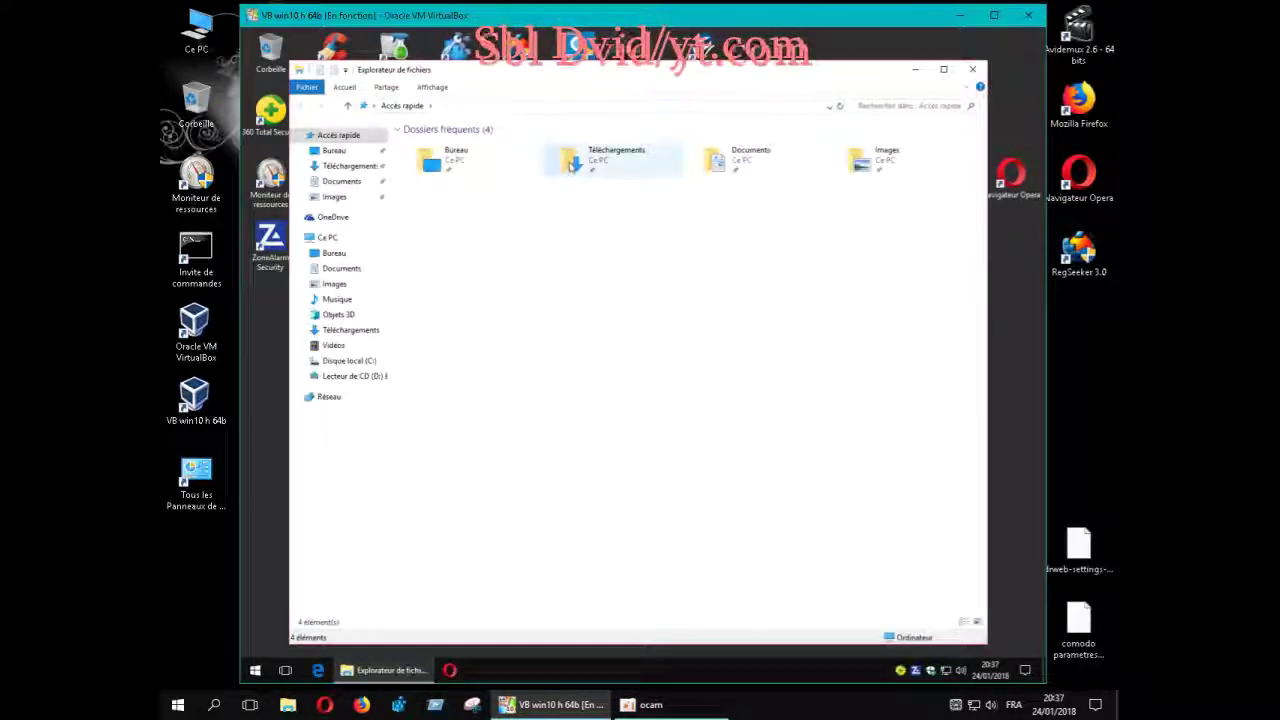
{"action": "double_click", "coordinate": [569, 167]}
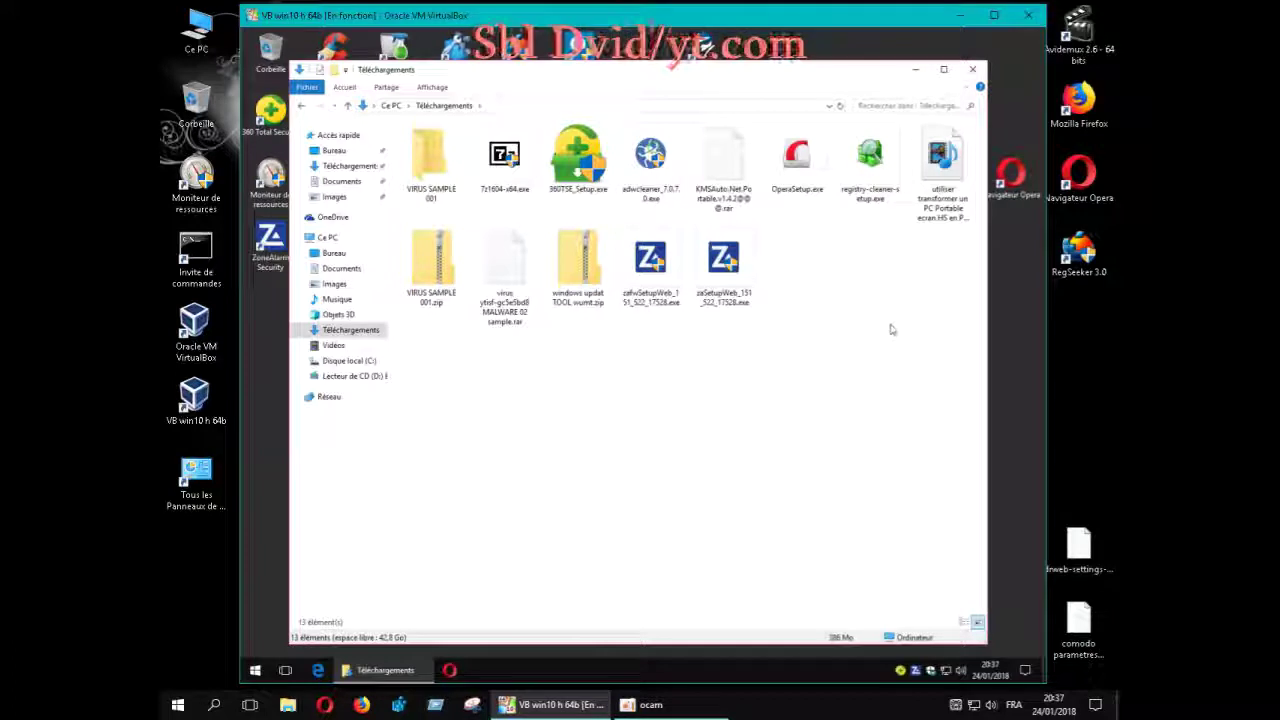
{"action": "right_click", "coordinate": [647, 185]}
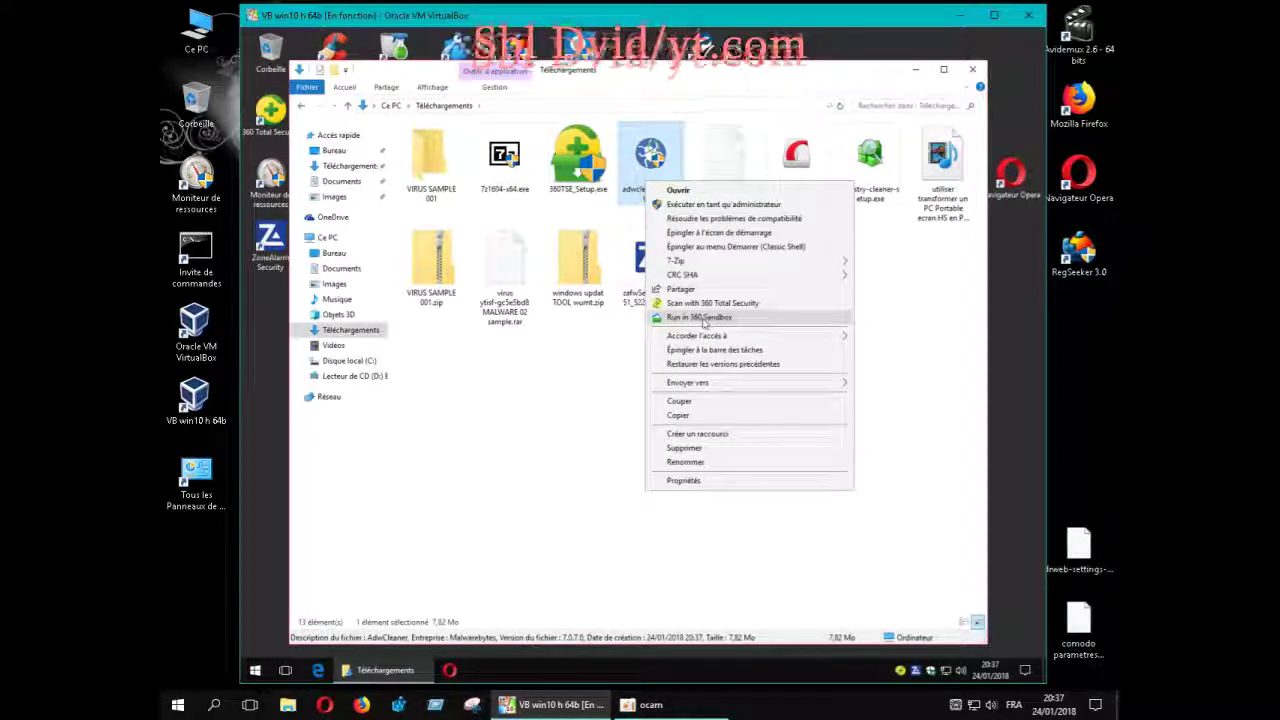
{"action": "left_click", "coordinate": [700, 317]}
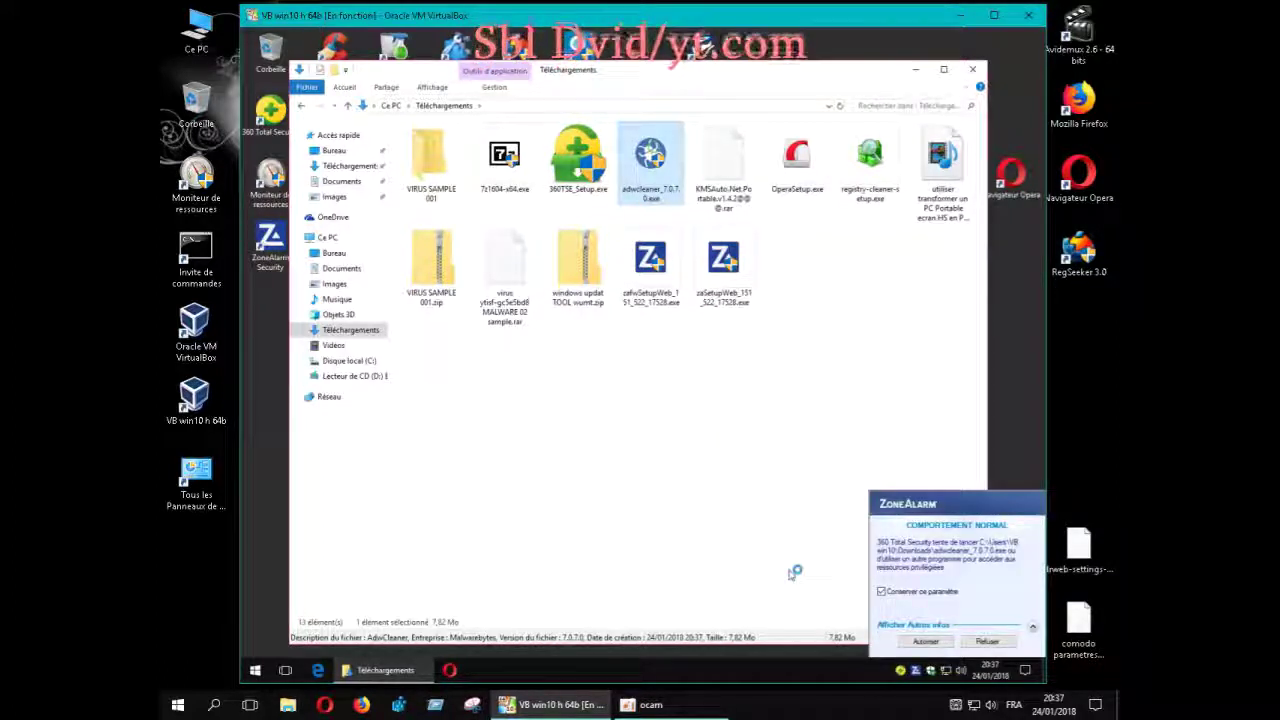
{"action": "left_click", "coordinate": [925, 641]}
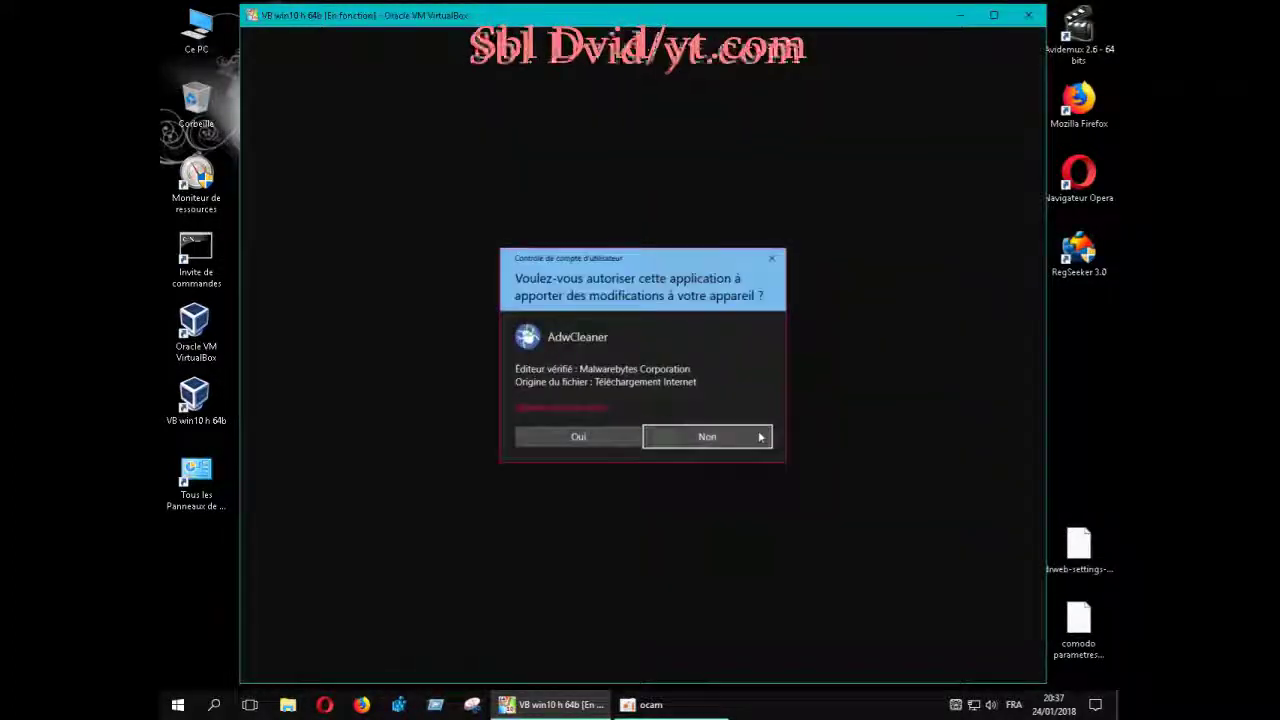
{"action": "left_click", "coordinate": [629, 440]}
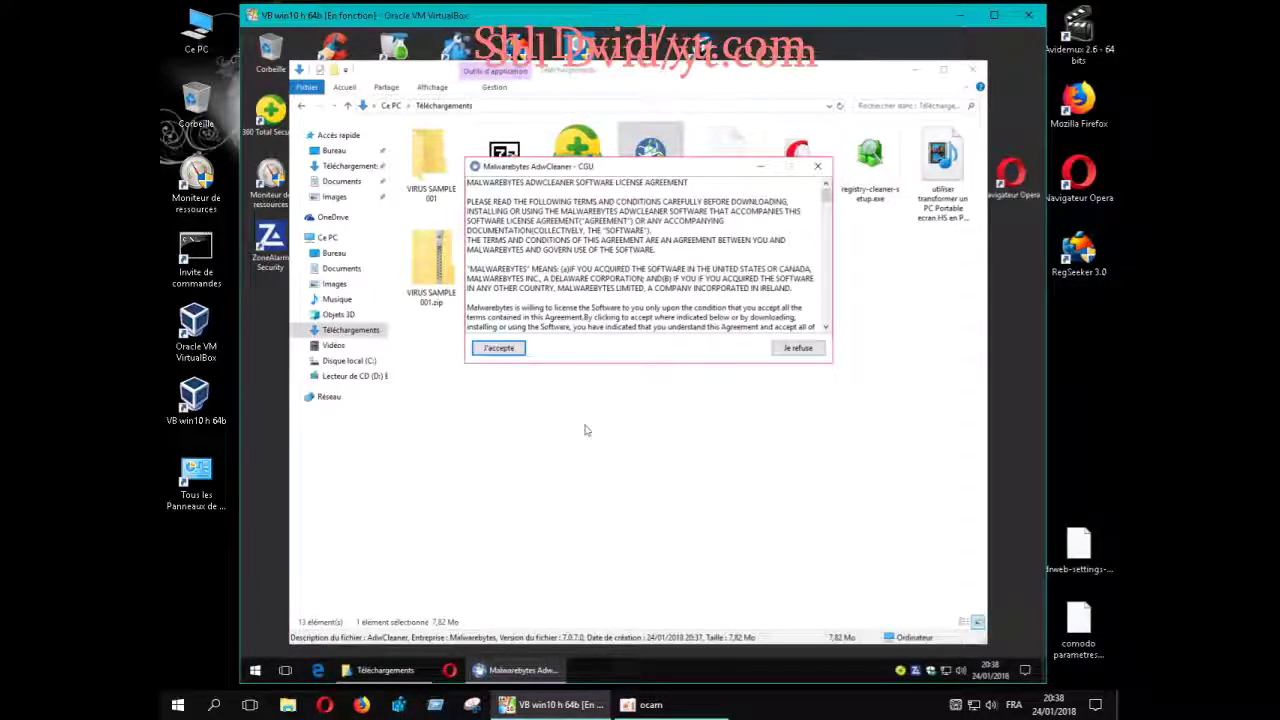
{"action": "left_click", "coordinate": [499, 348]}
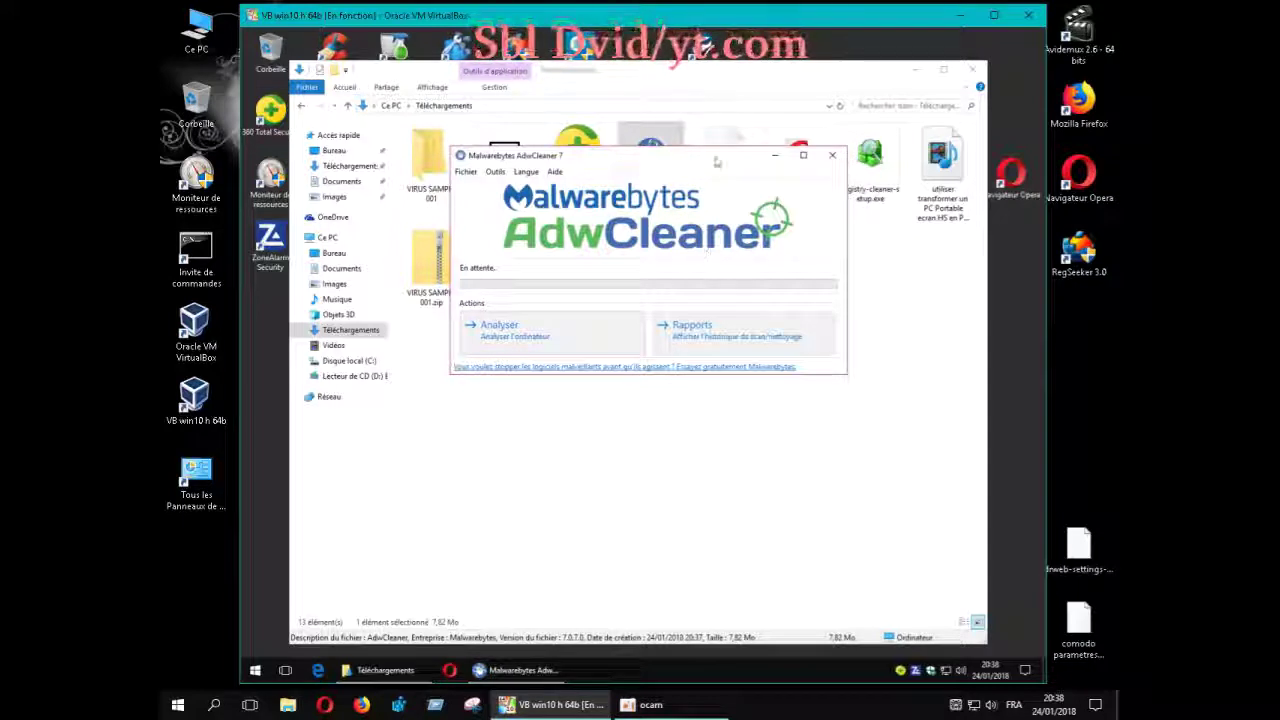
Review AdwCleaner's options, keeping the existing settings, and start a scan of the computer with the Downloads folder minimized
{"action": "left_click", "coordinate": [914, 74]}
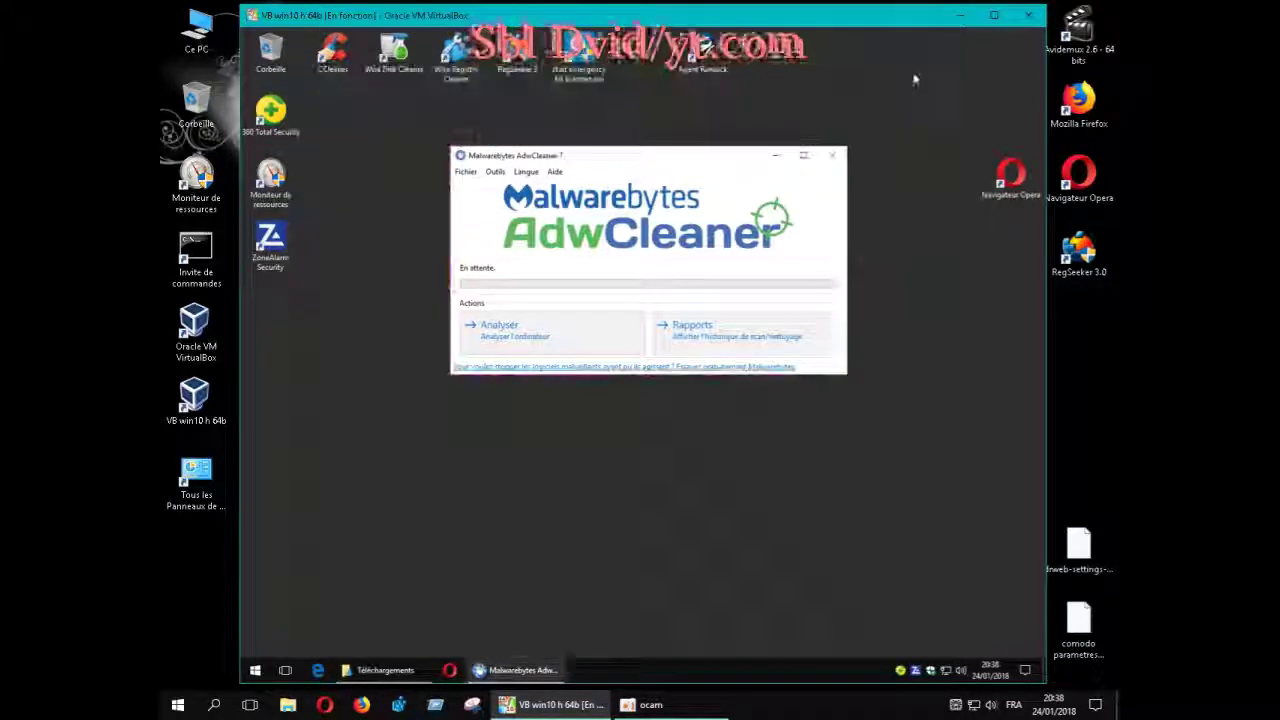
{"action": "left_click_drag", "start_coordinate": [730, 158], "coordinate": [704, 236]}
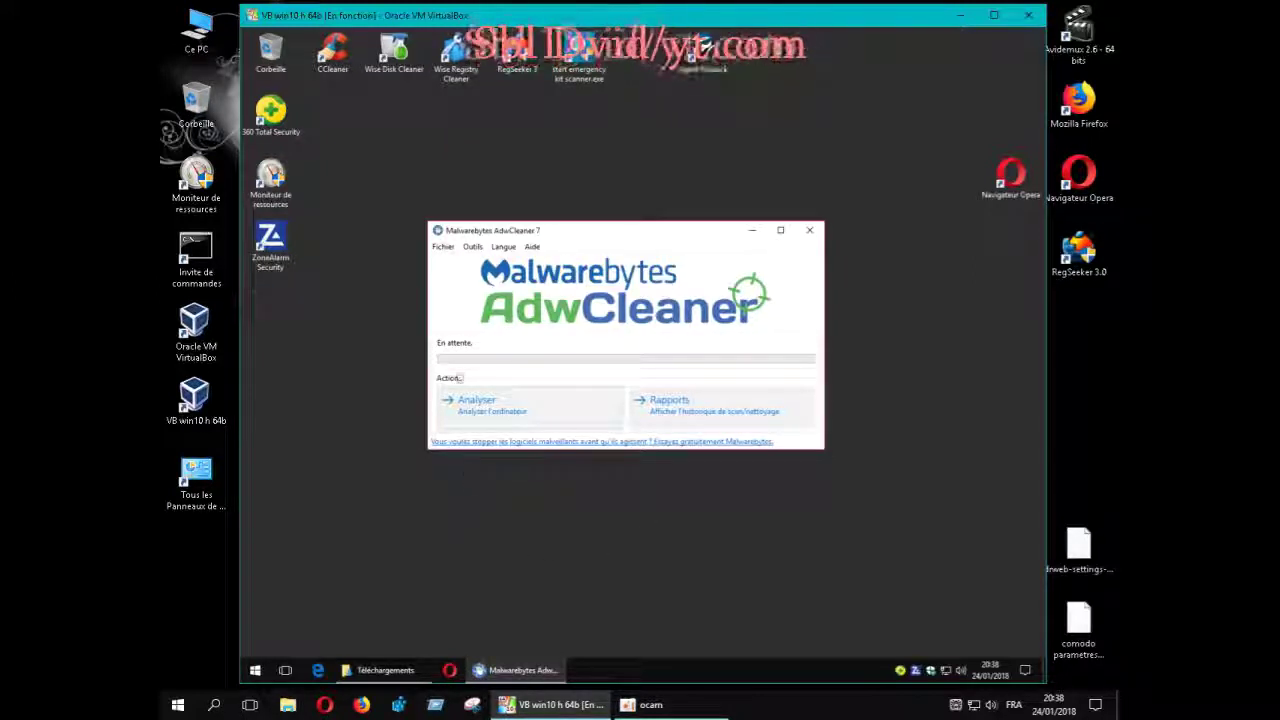
{"action": "left_click", "coordinate": [472, 248]}
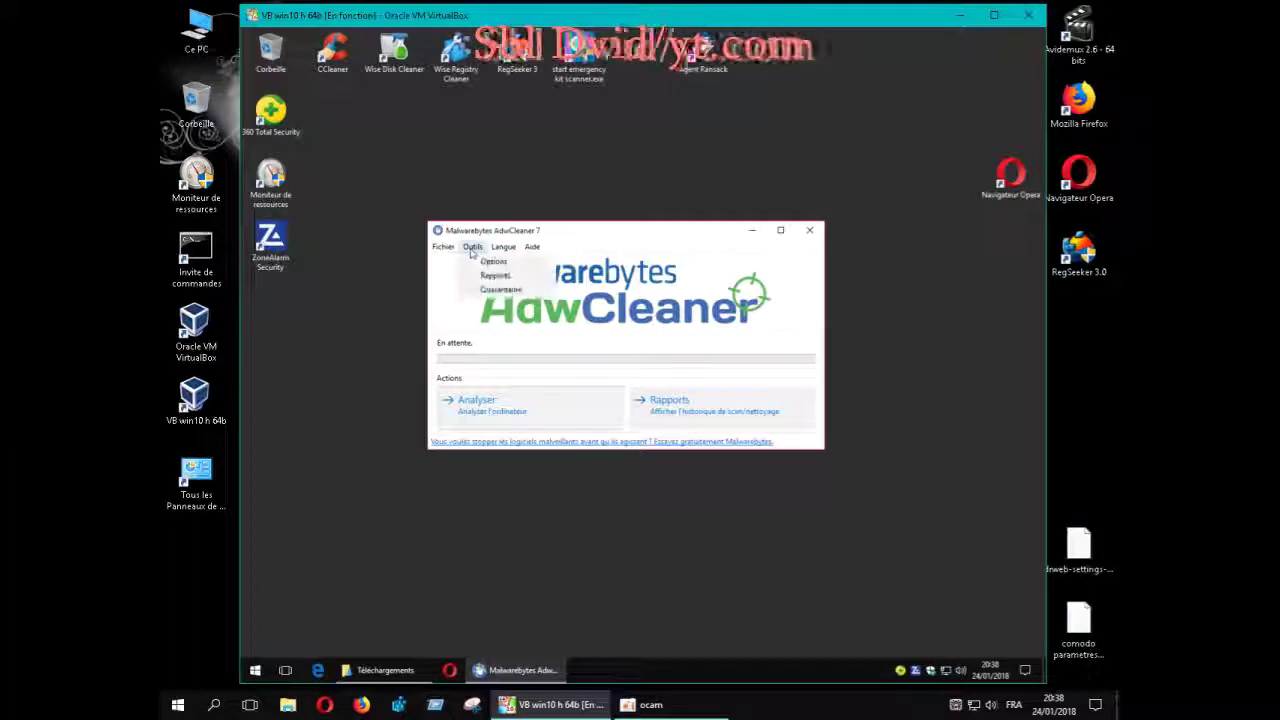
{"action": "left_click", "coordinate": [481, 262]}
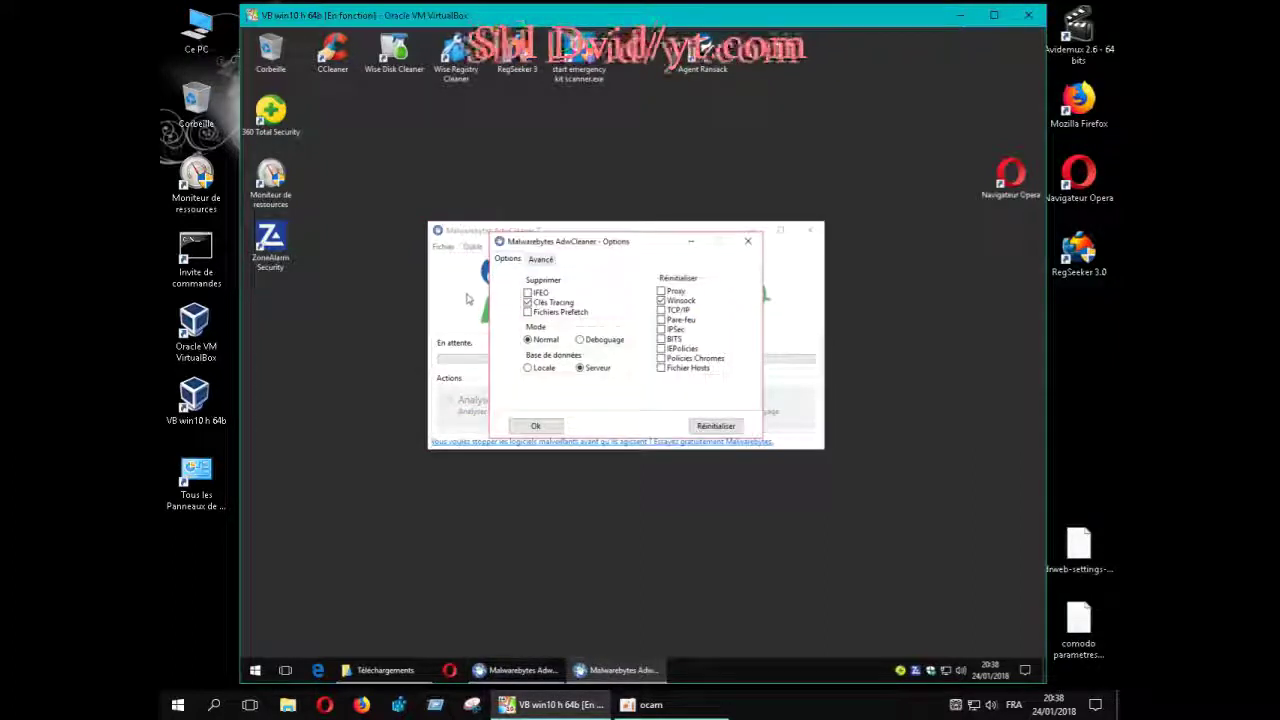
{"action": "left_click", "coordinate": [540, 428]}
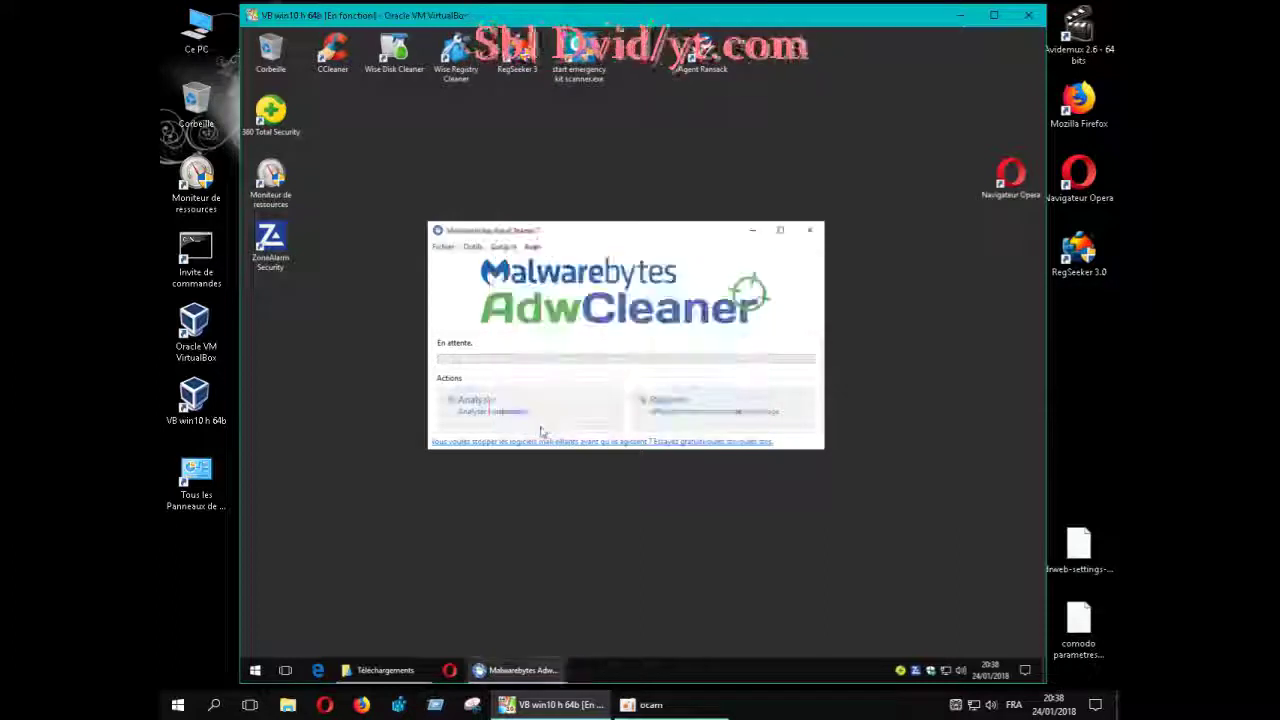
{"action": "left_click", "coordinate": [500, 416]}
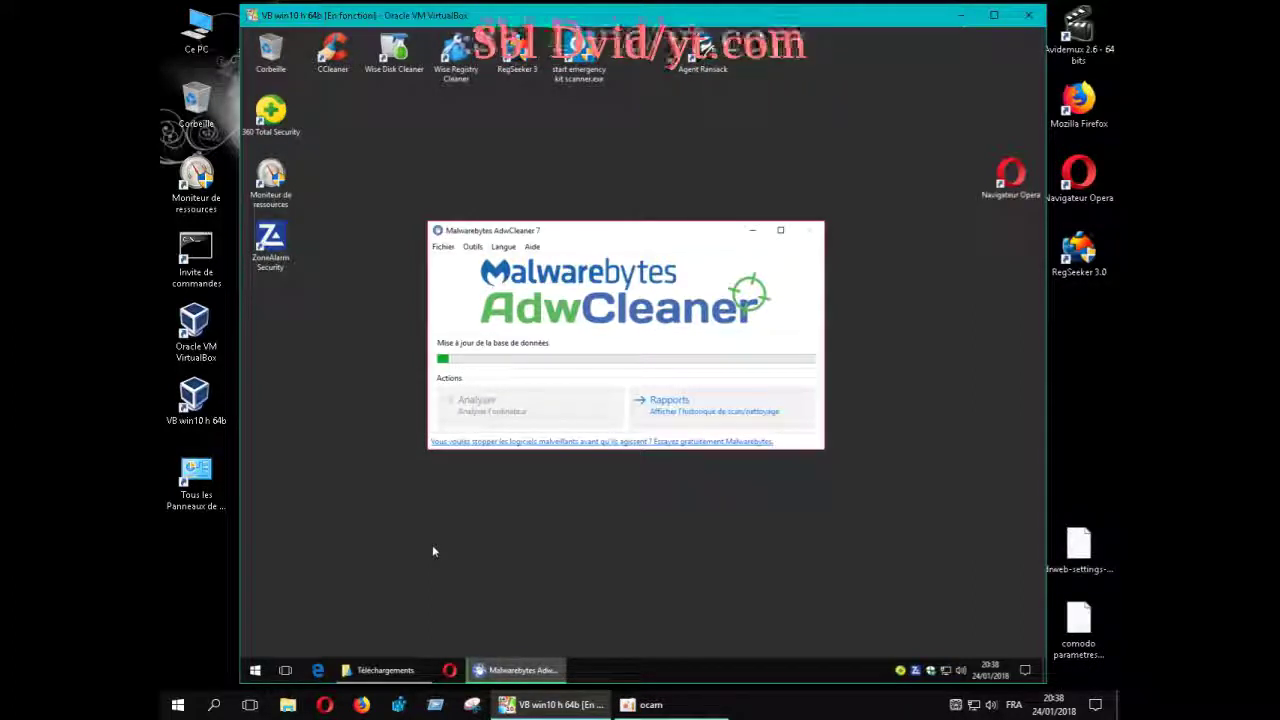
{"action": "left_click_drag", "start_coordinate": [703, 233], "coordinate": [730, 225]}
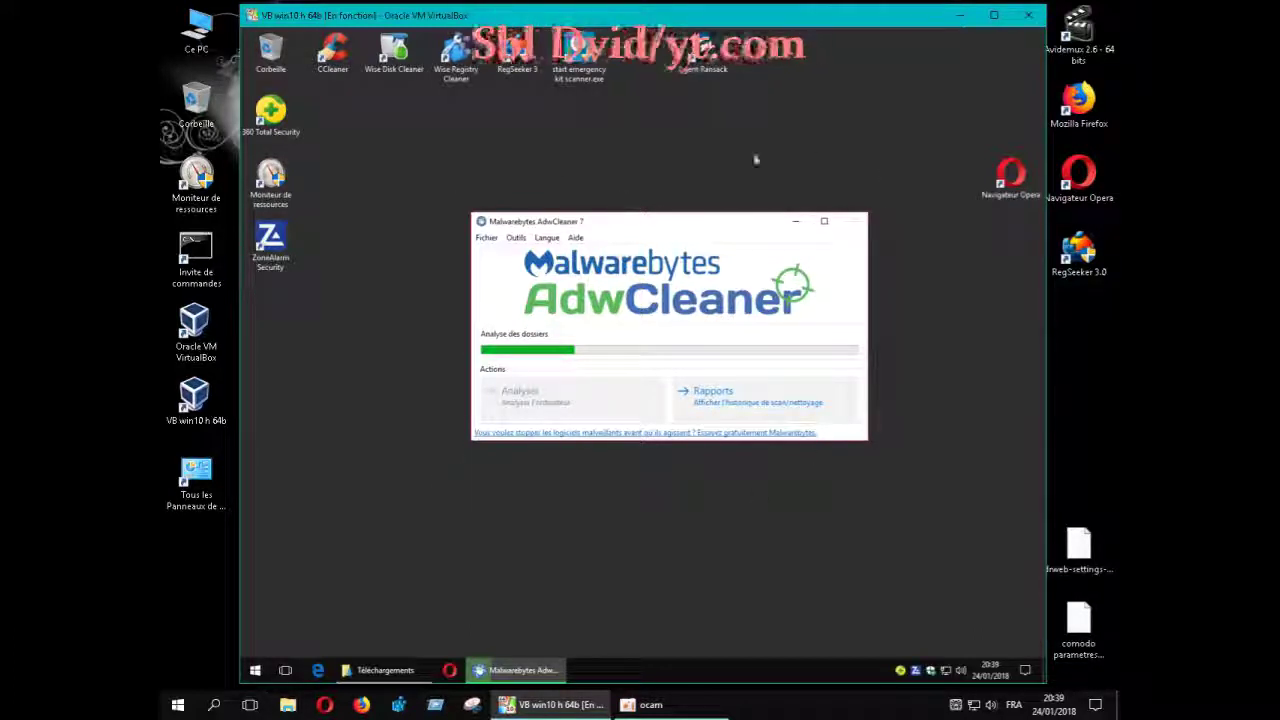
{"action": "left_click_drag", "start_coordinate": [704, 226], "coordinate": [659, 205]}
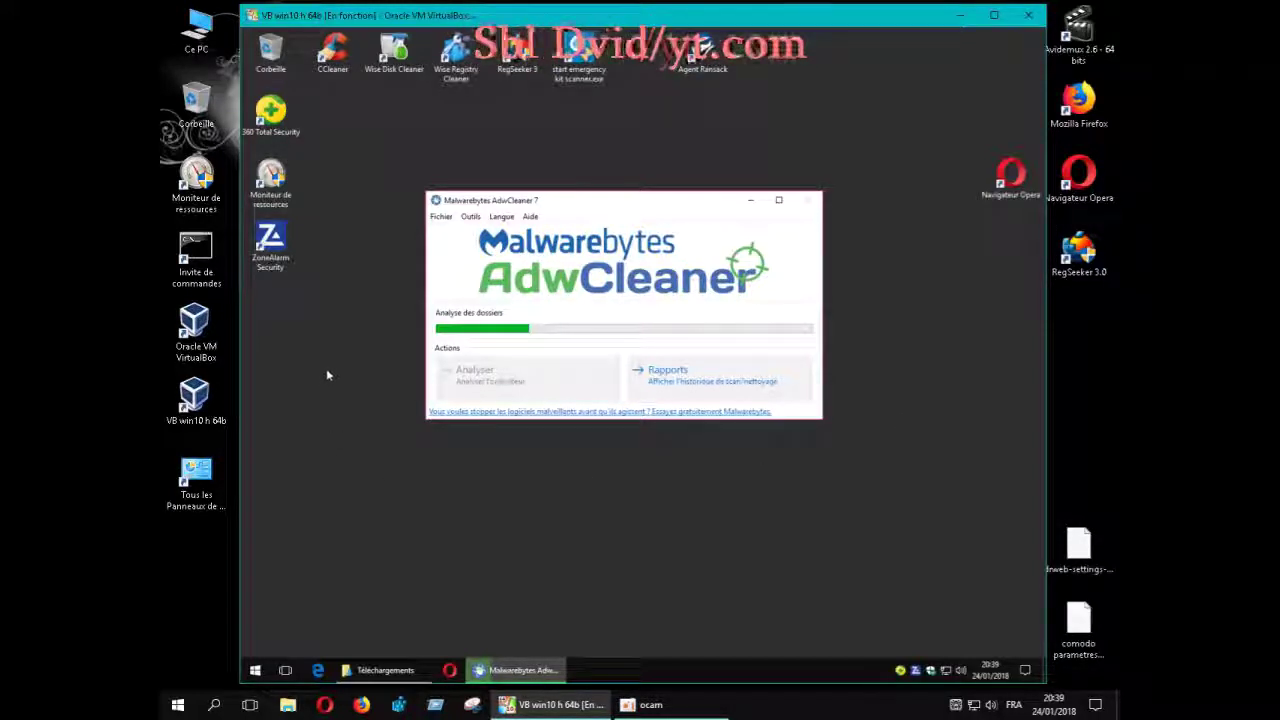
Examine the contents of the Program Files (x86) and ProgramData folders on drive C:
{"action": "left_click", "coordinate": [257, 675]}
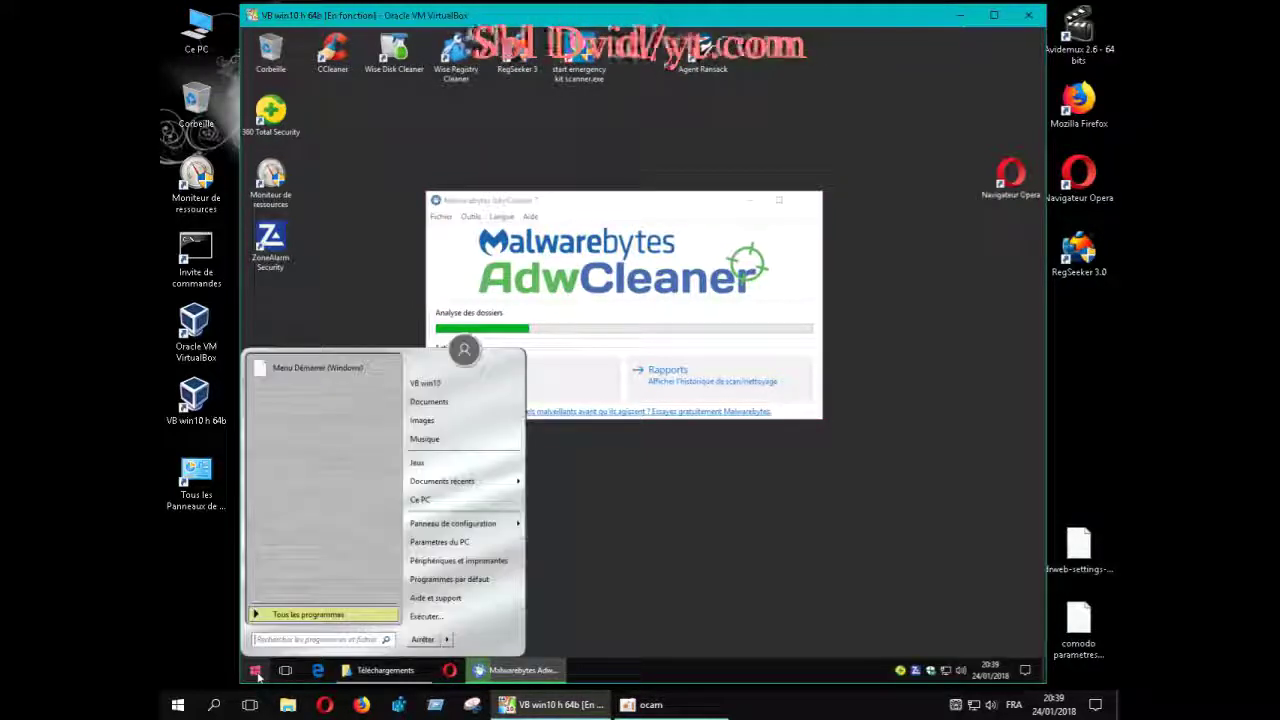
{"action": "left_click", "coordinate": [420, 500]}
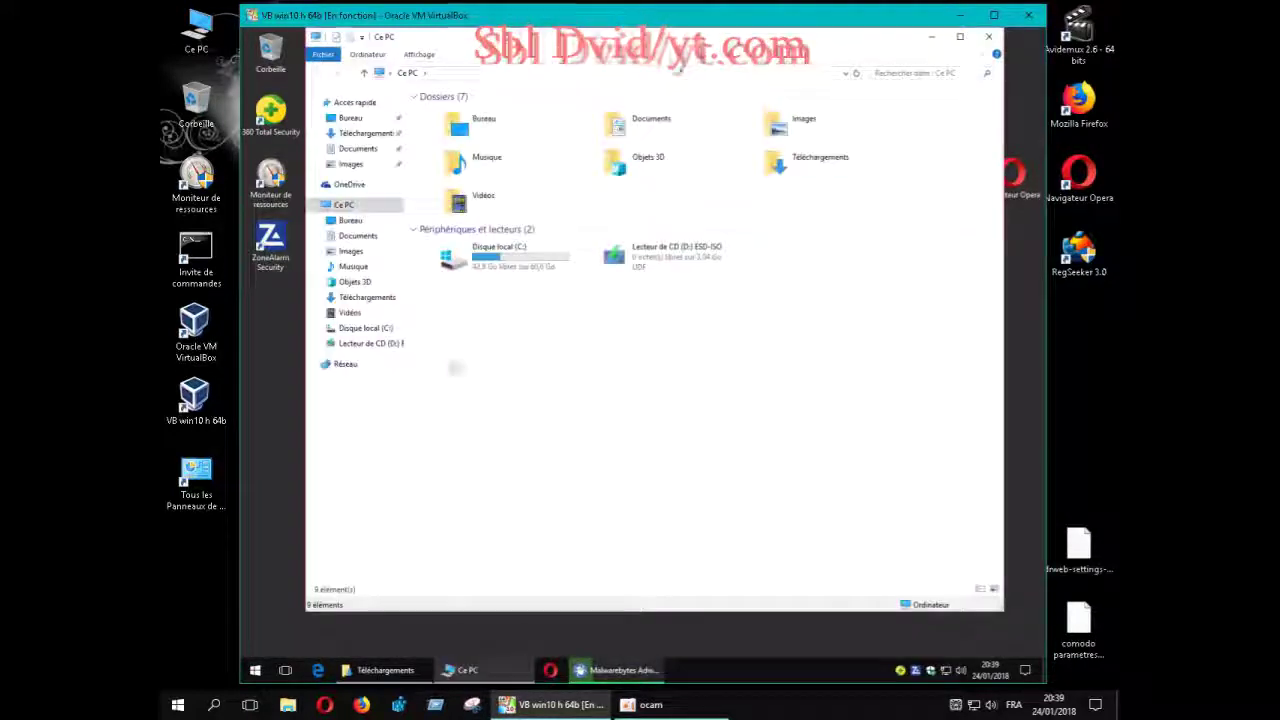
{"action": "left_click", "coordinate": [492, 263]}
{"action": "double_click", "coordinate": [492, 263]}
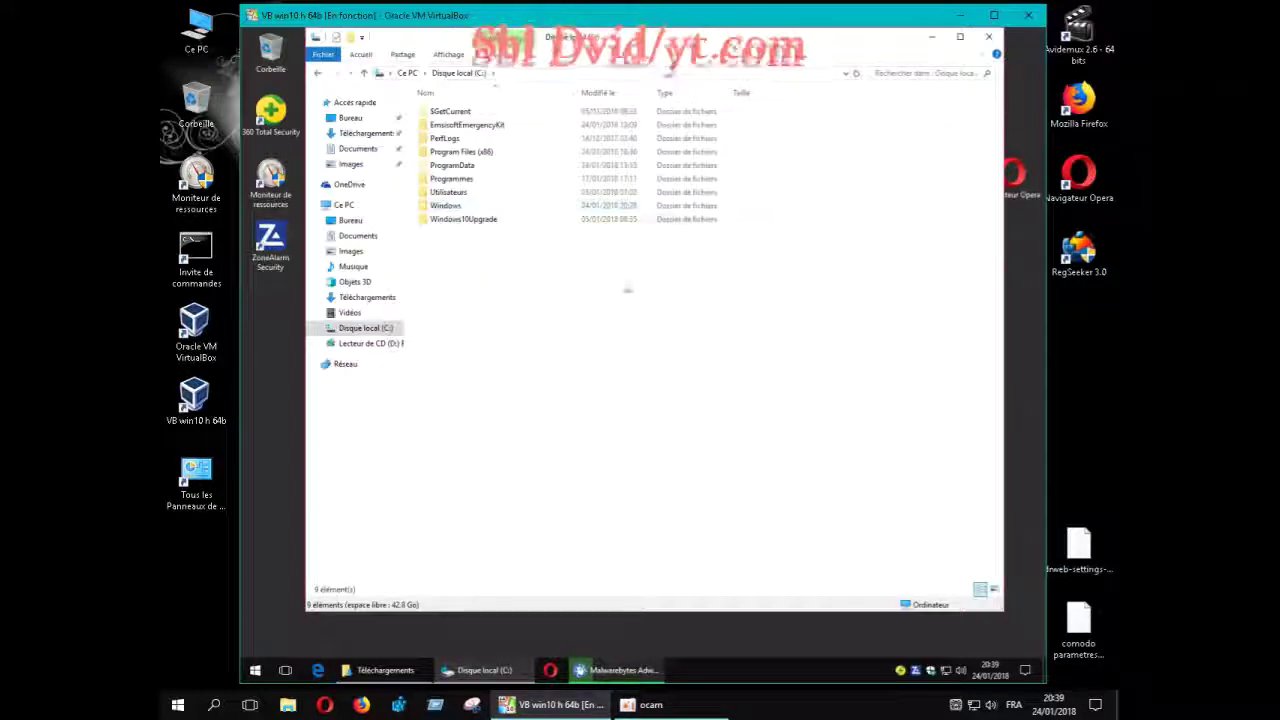
{"action": "double_click", "coordinate": [479, 153]}
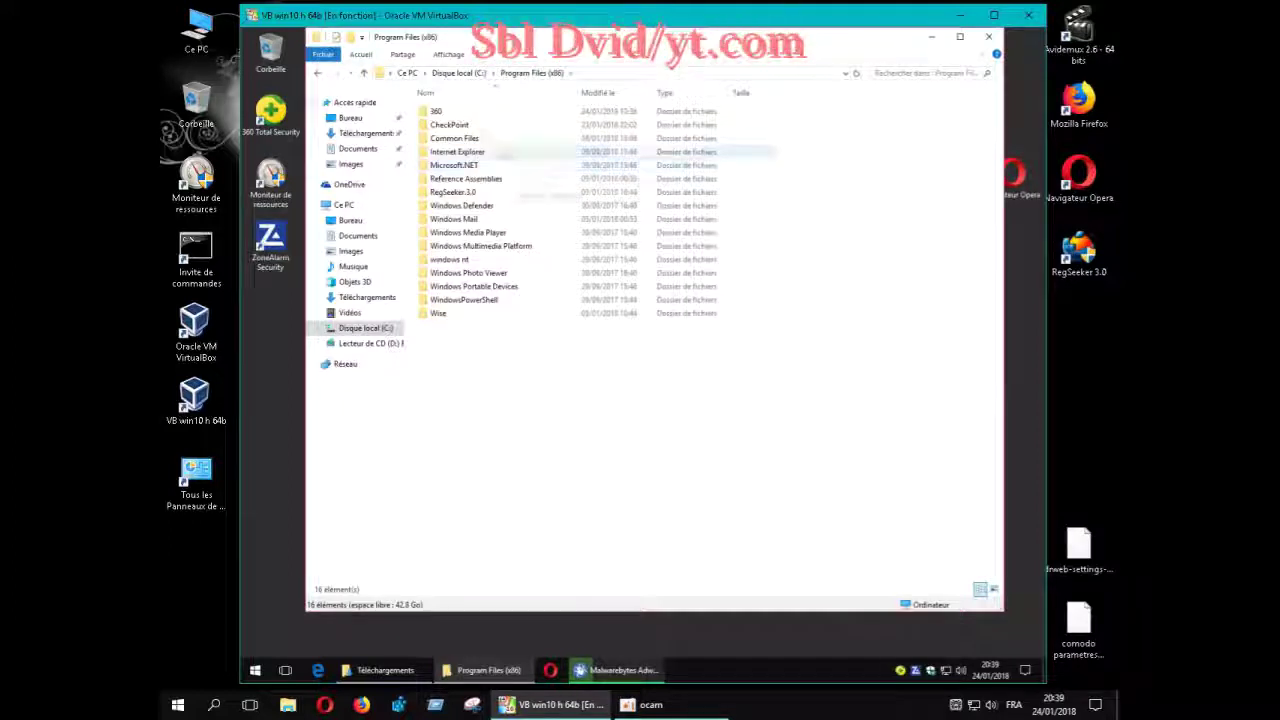
{"action": "left_click", "coordinate": [317, 74]}
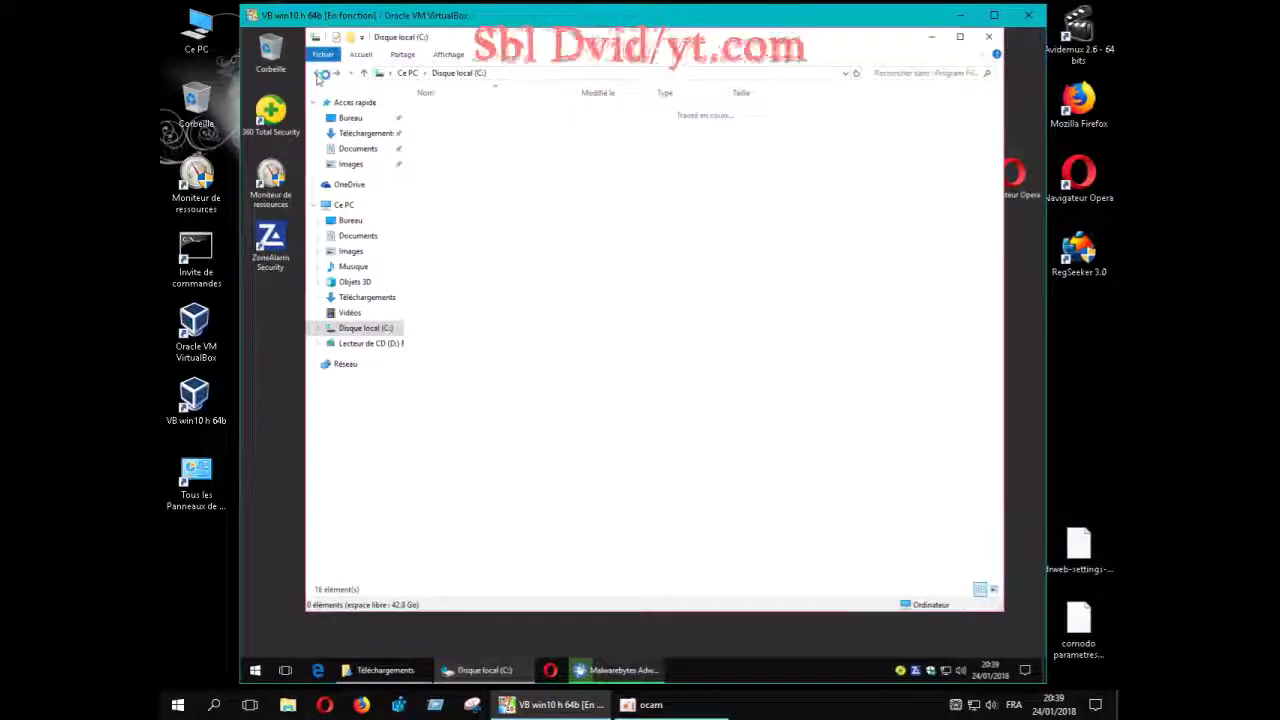
{"action": "double_click", "coordinate": [468, 166]}
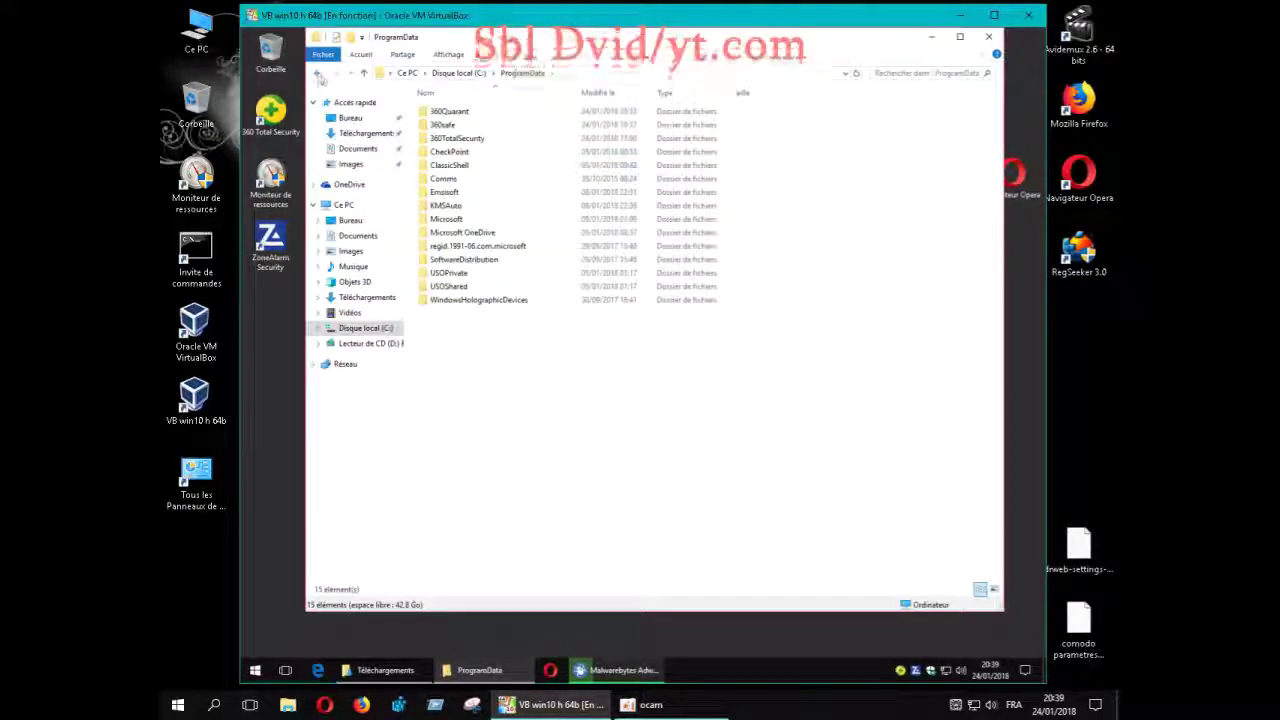
{"action": "left_click", "coordinate": [318, 78]}
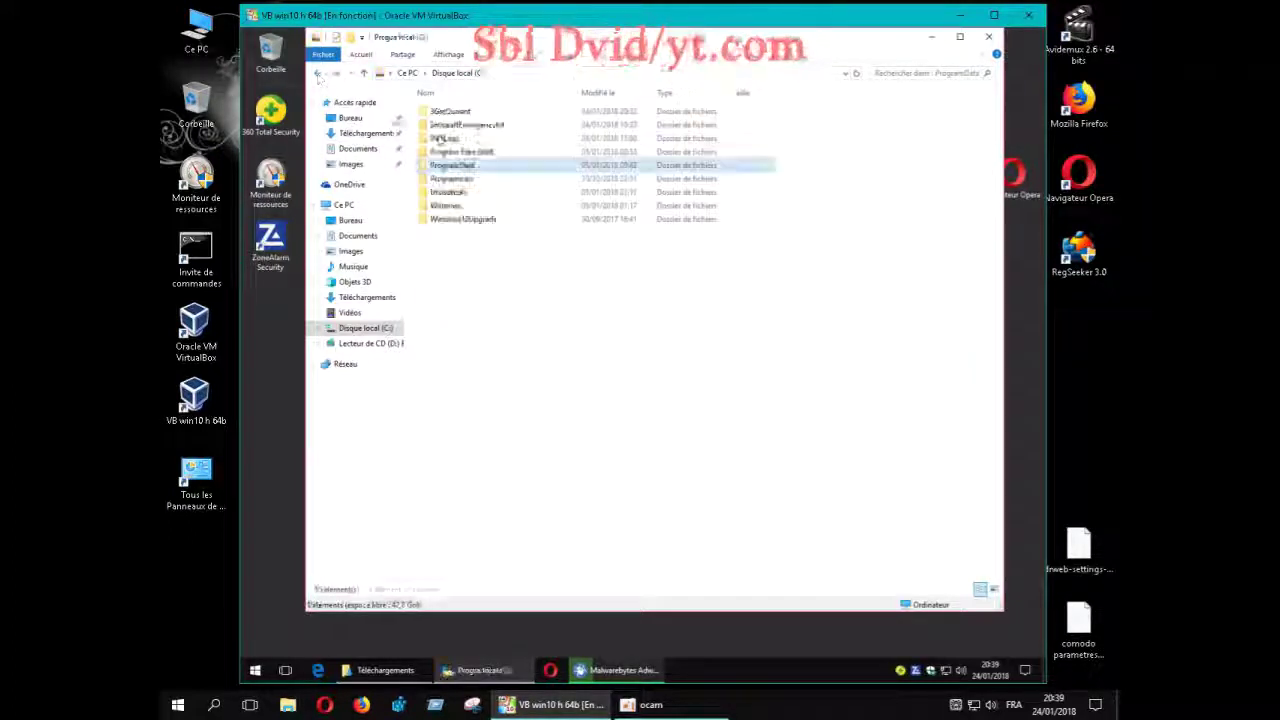
Examine the contents of the Programmes folder on drive C: and its Common Files subfolder
{"action": "left_click", "coordinate": [451, 180]}
{"action": "double_click", "coordinate": [451, 180]}
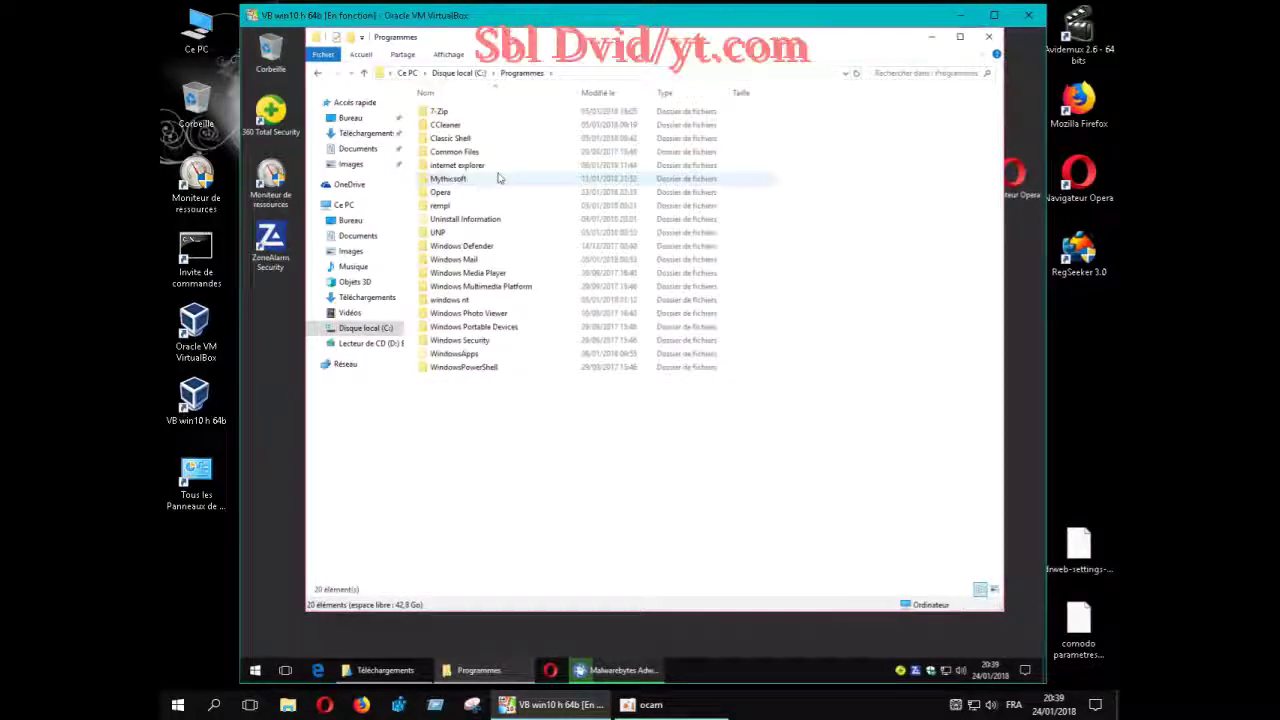
{"action": "double_click", "coordinate": [478, 151]}
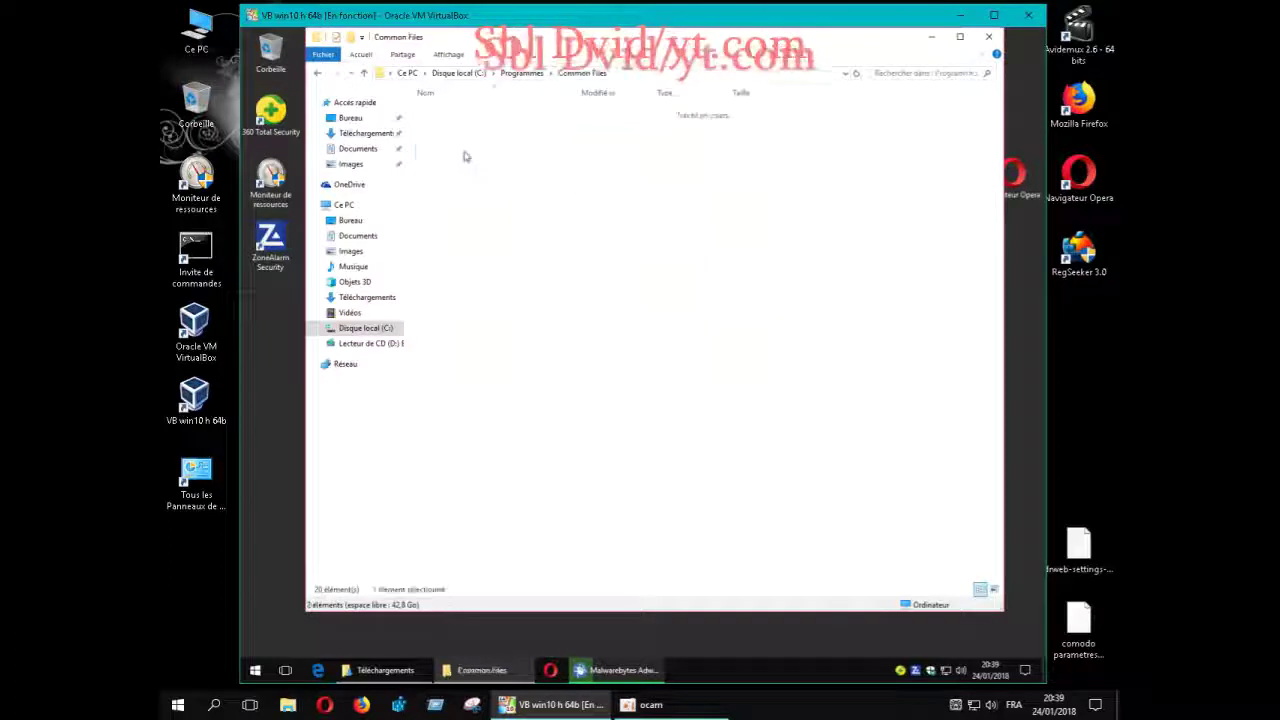
{"action": "left_click", "coordinate": [318, 74]}
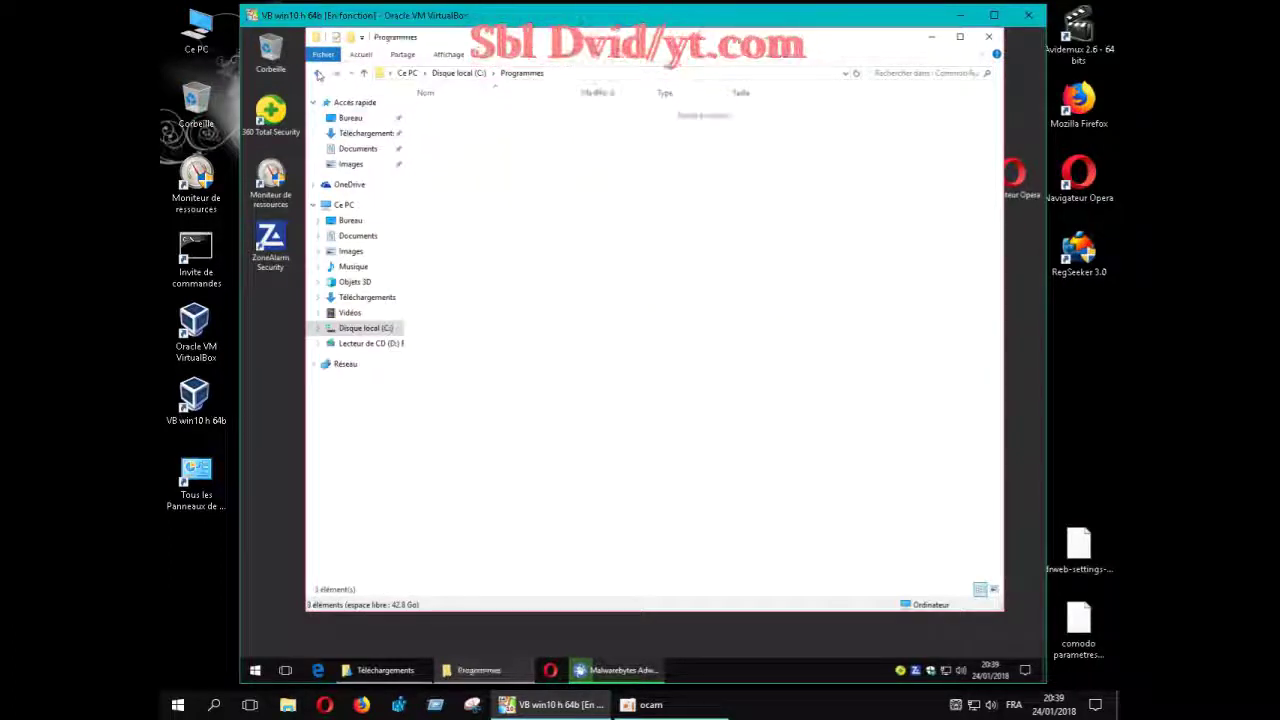
{"action": "left_click", "coordinate": [319, 74]}
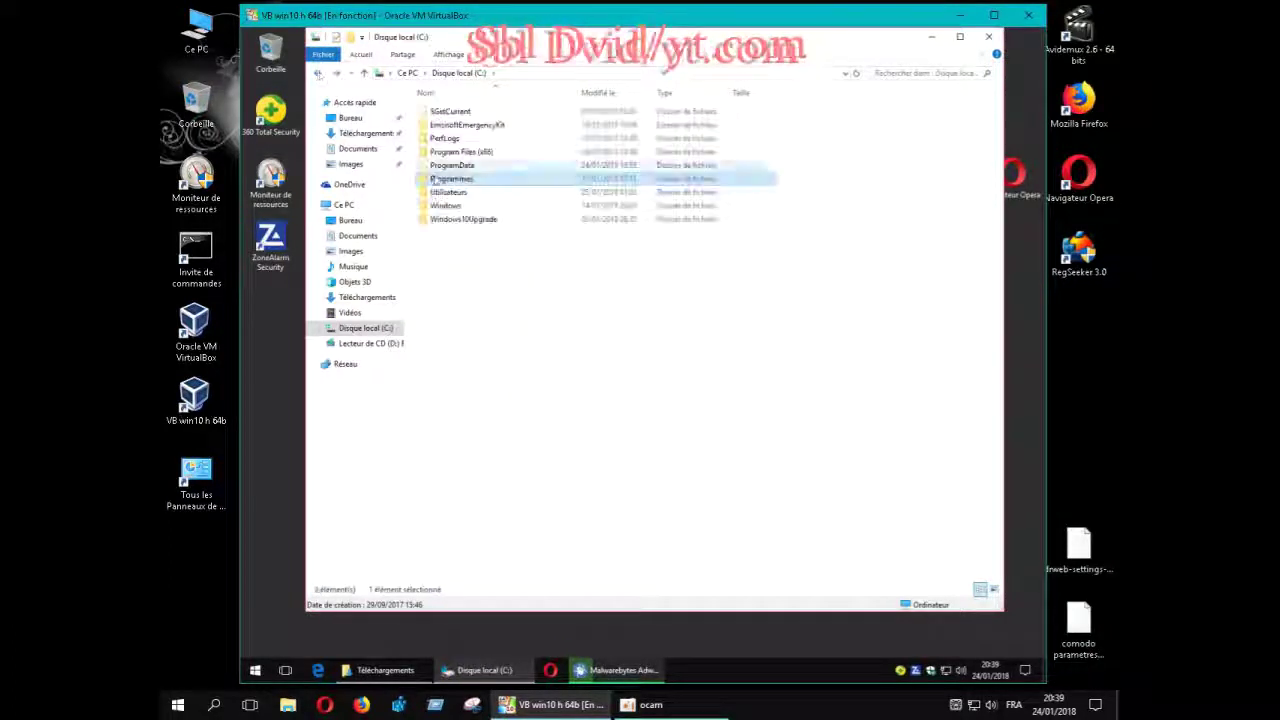
Examine the VB win10 user folder and its AppData subfolders Local, LocalLow and Roaming, closing the file window at the end
{"action": "double_click", "coordinate": [447, 192]}
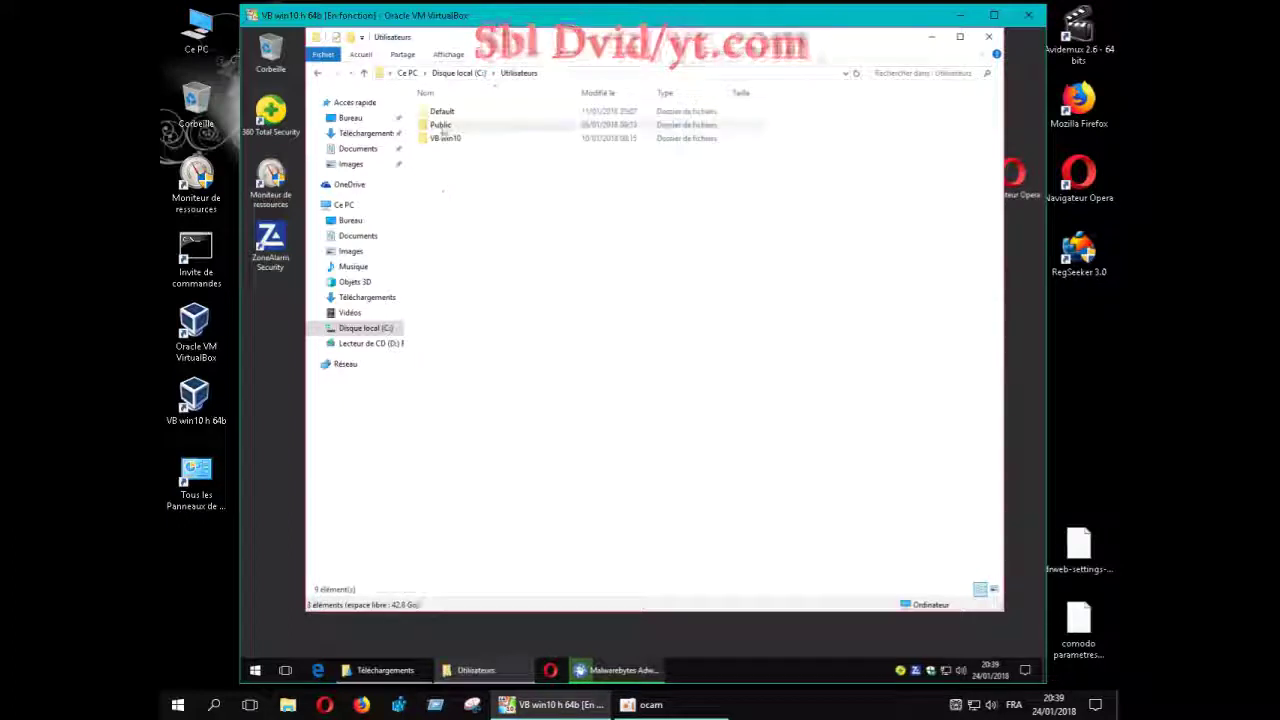
{"action": "double_click", "coordinate": [442, 139]}
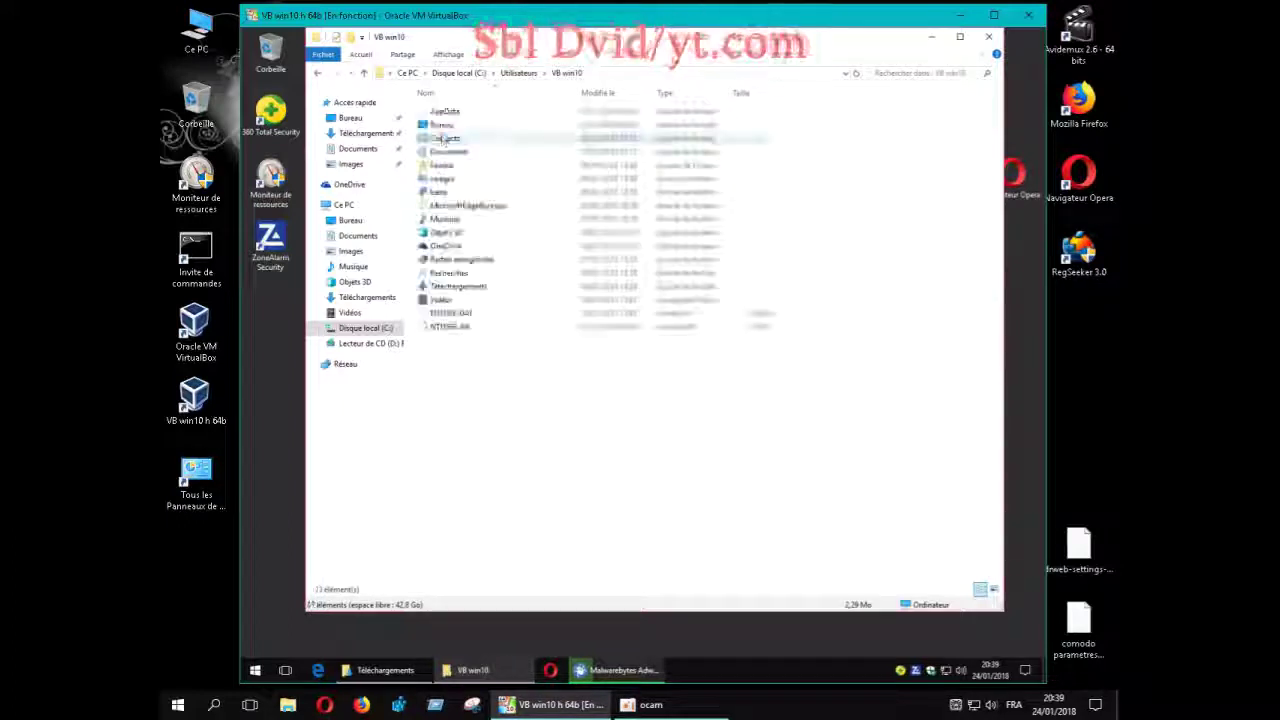
{"action": "double_click", "coordinate": [445, 112]}
{"action": "double_click", "coordinate": [445, 113]}
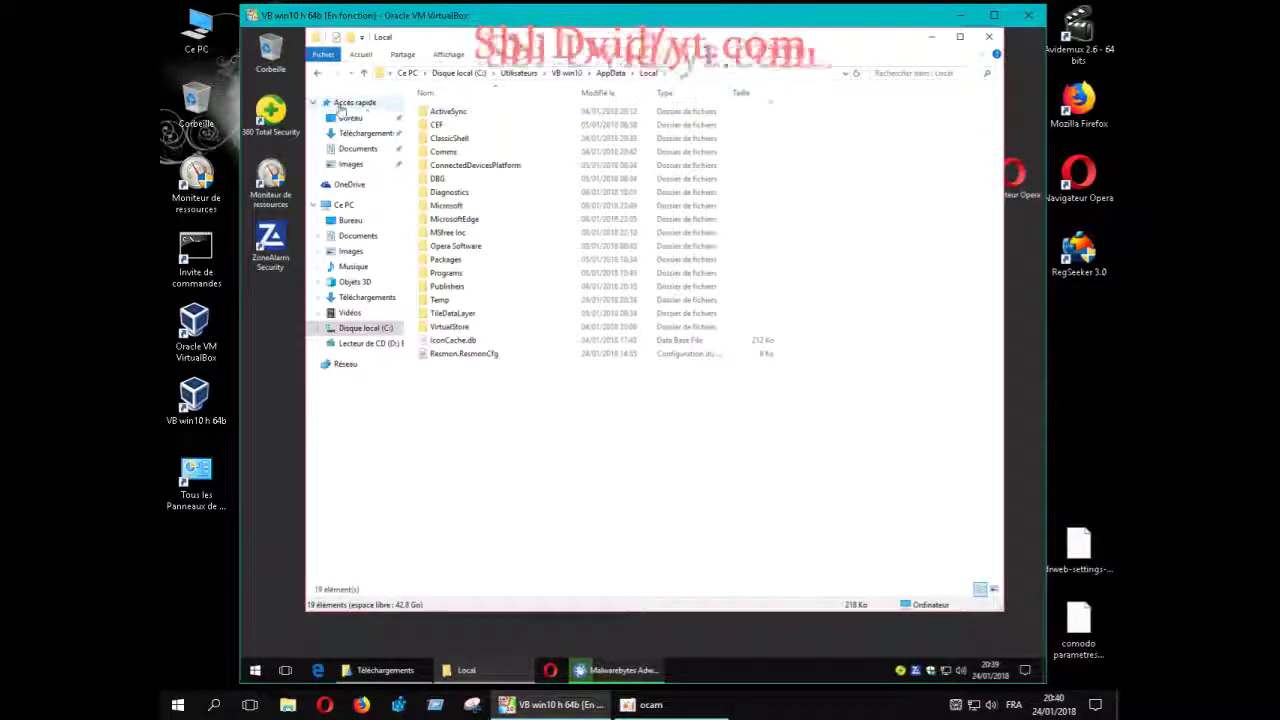
{"action": "left_click", "coordinate": [318, 73]}
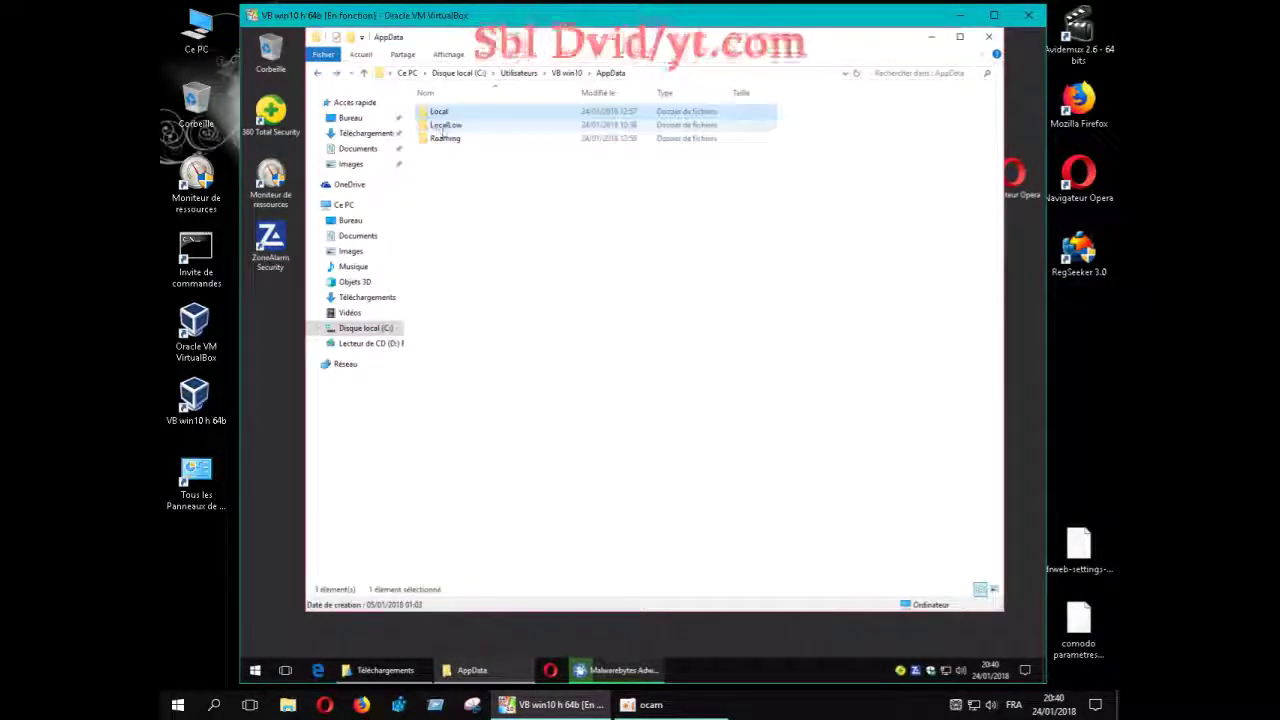
{"action": "double_click", "coordinate": [443, 126]}
{"action": "left_click", "coordinate": [318, 73]}
{"action": "double_click", "coordinate": [451, 140]}
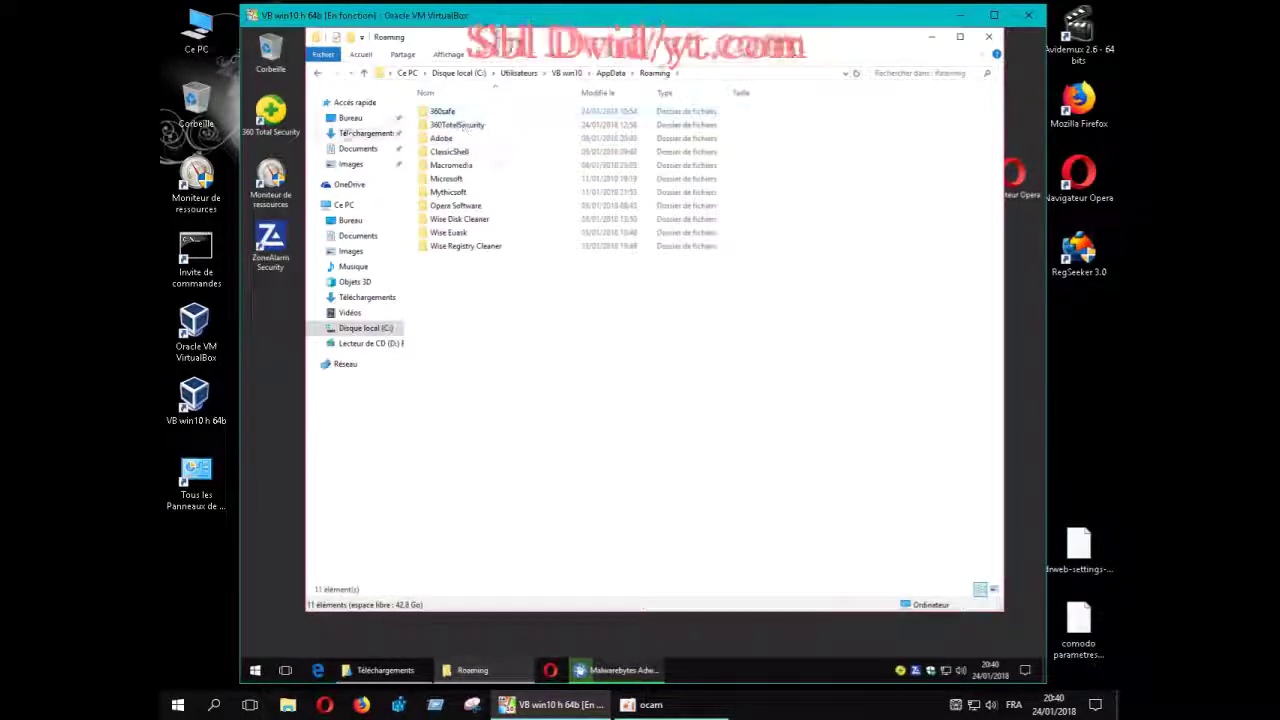
{"action": "left_click", "coordinate": [320, 80]}
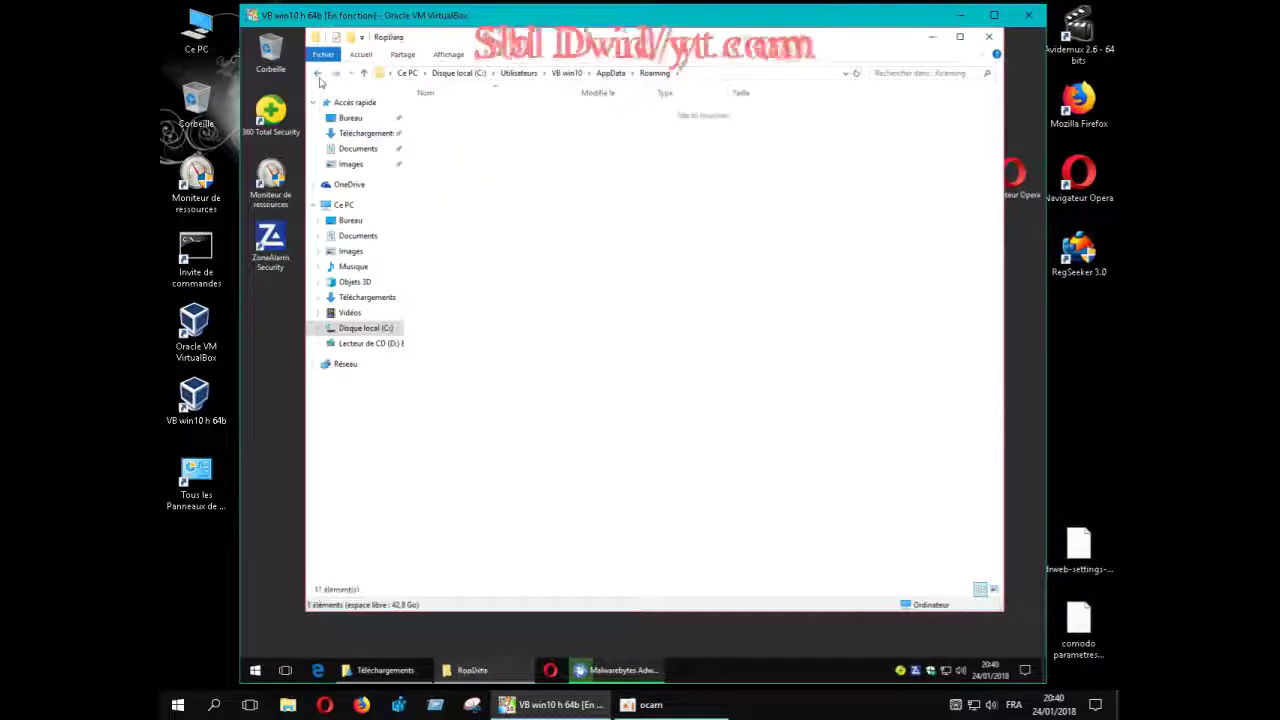
{"action": "left_click", "coordinate": [320, 80]}
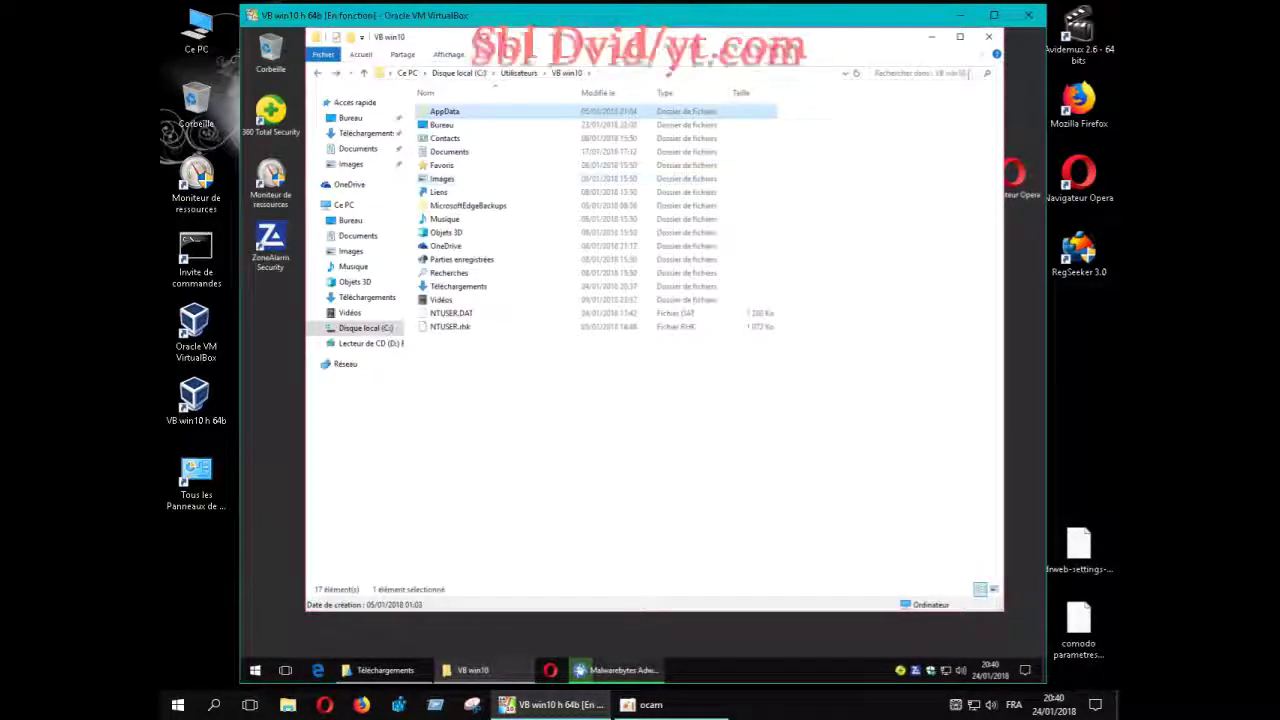
{"action": "left_click", "coordinate": [988, 40]}
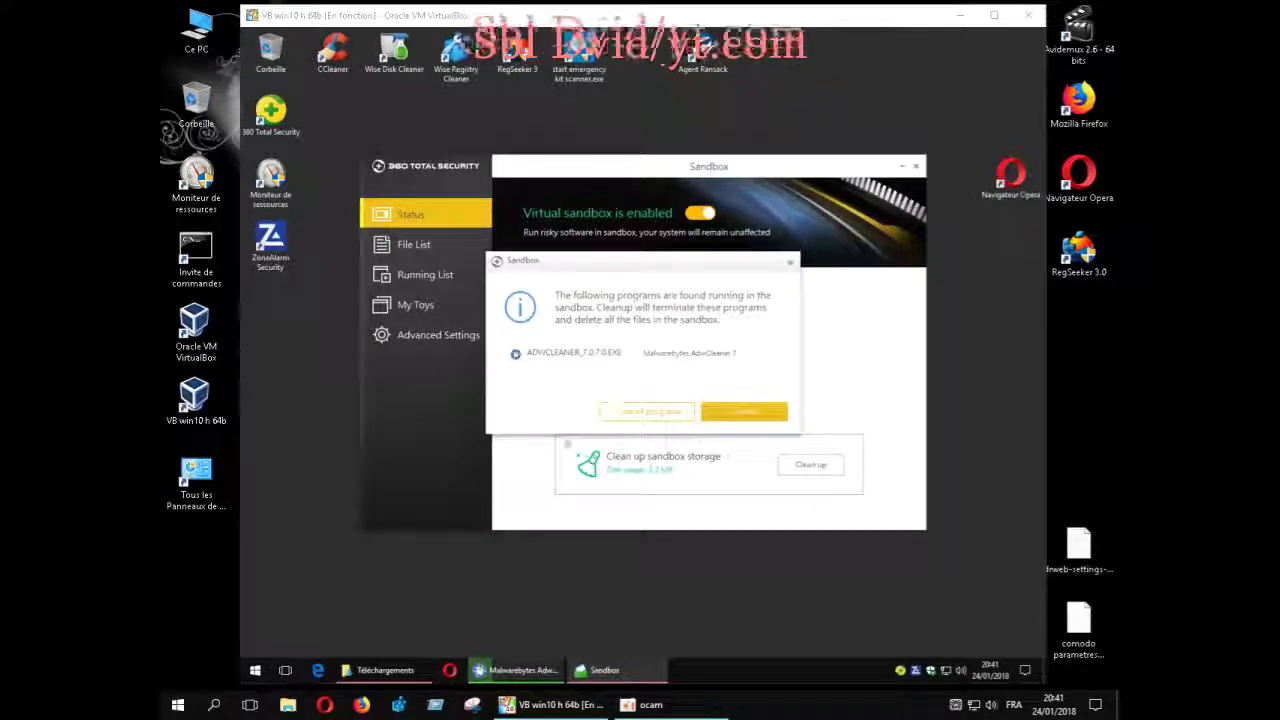
Terminate the sandboxed AdwCleaner and clean up the sandbox storage, closing the Sandbox window at the end
{"action": "left_click_drag", "start_coordinate": [674, 268], "coordinate": [540, 286]}
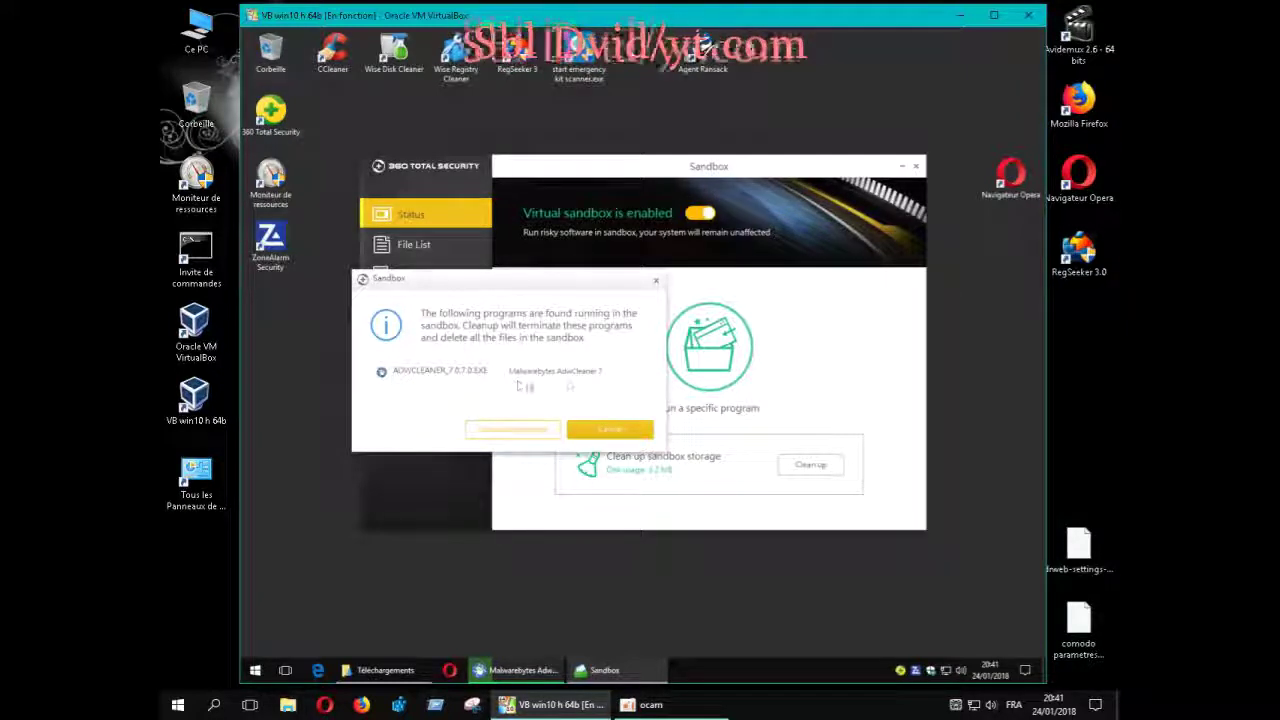
{"action": "left_click", "coordinate": [498, 435]}
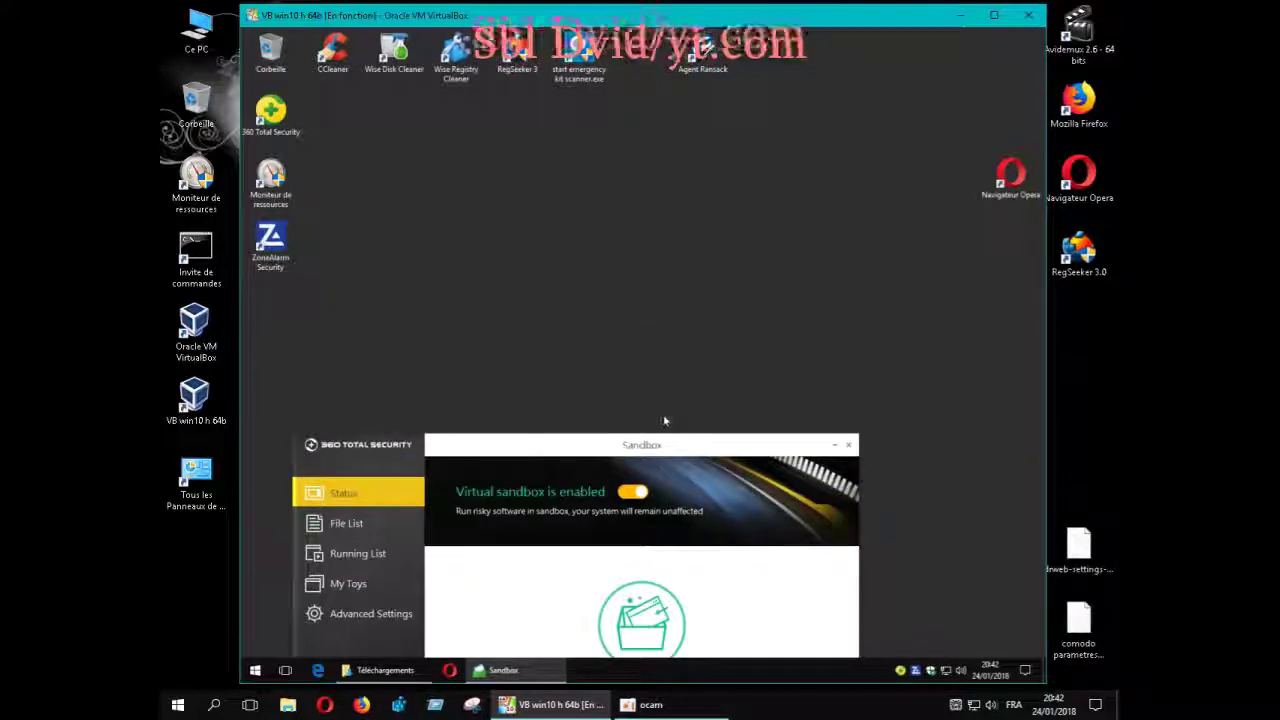
{"action": "left_click_drag", "start_coordinate": [693, 448], "coordinate": [731, 157]}
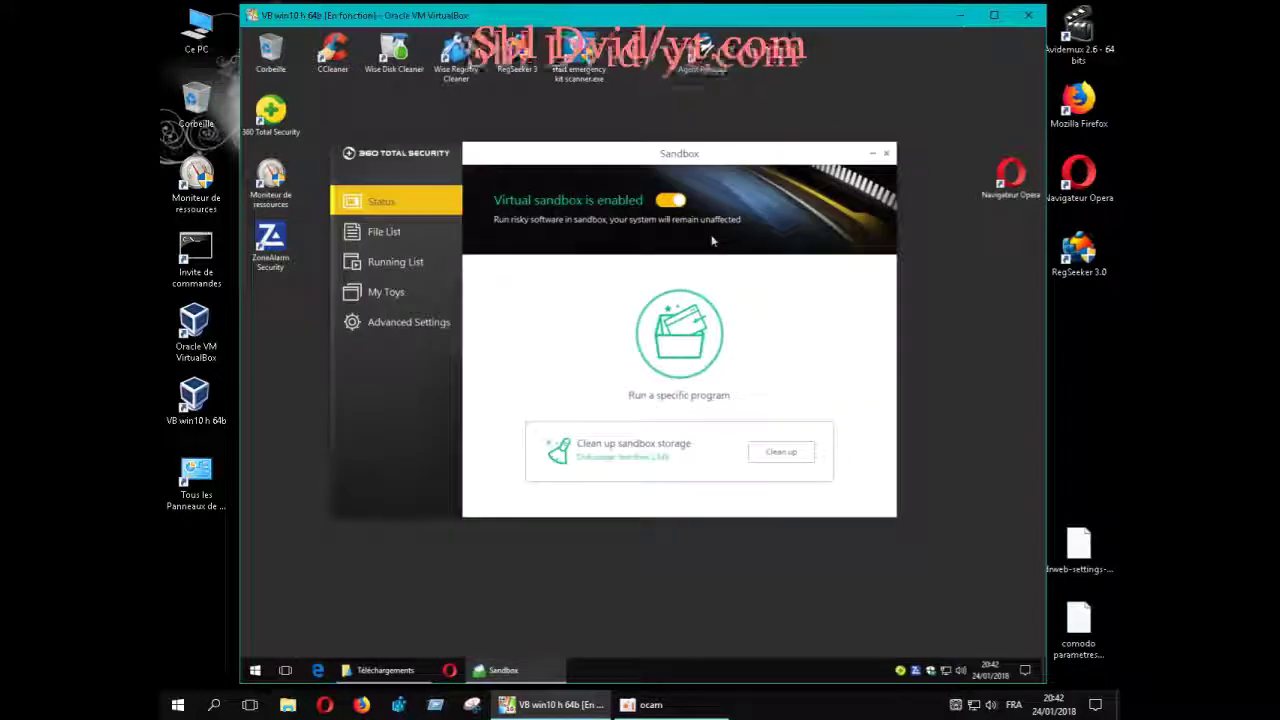
{"action": "left_click", "coordinate": [795, 457]}
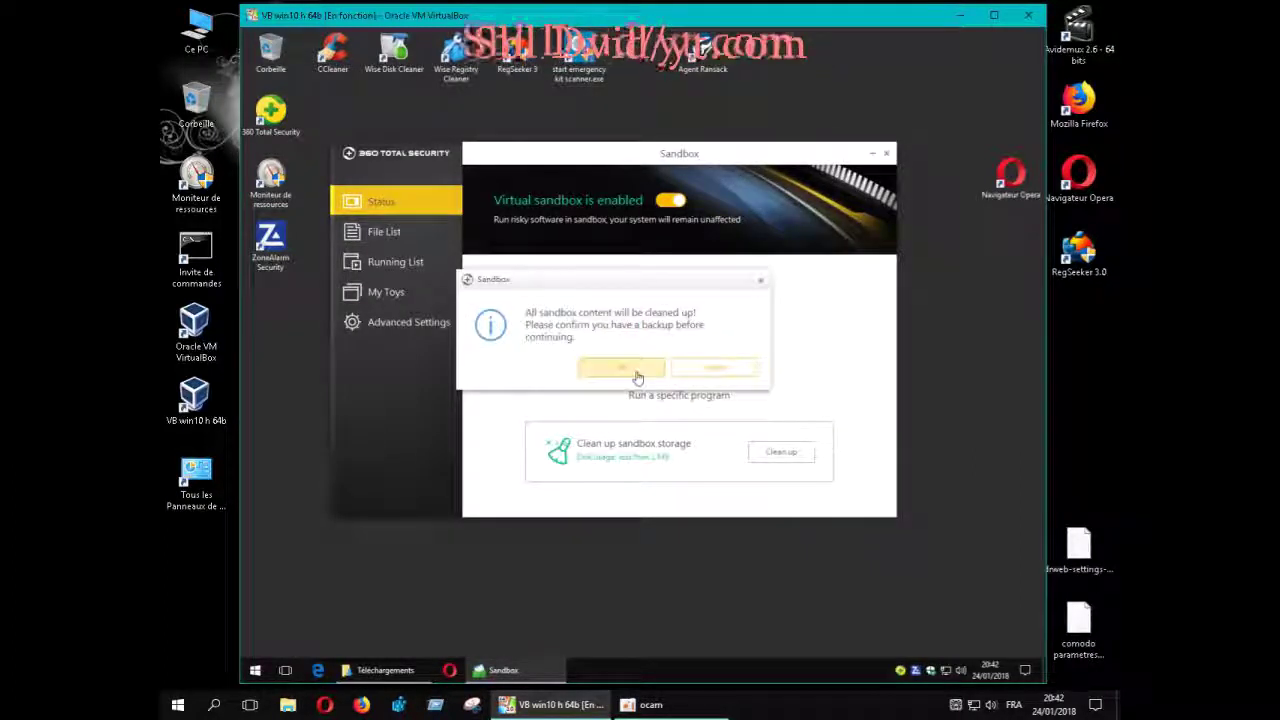
{"action": "left_click", "coordinate": [636, 372]}
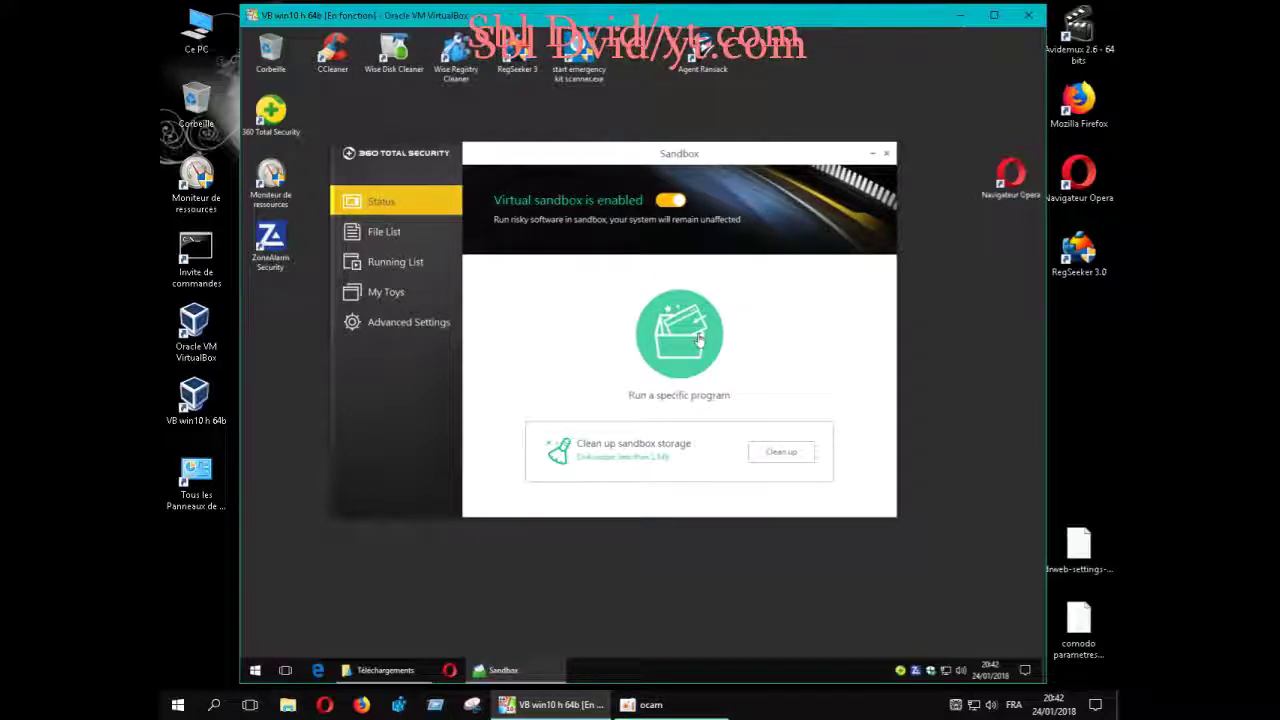
{"action": "left_click", "coordinate": [888, 155]}
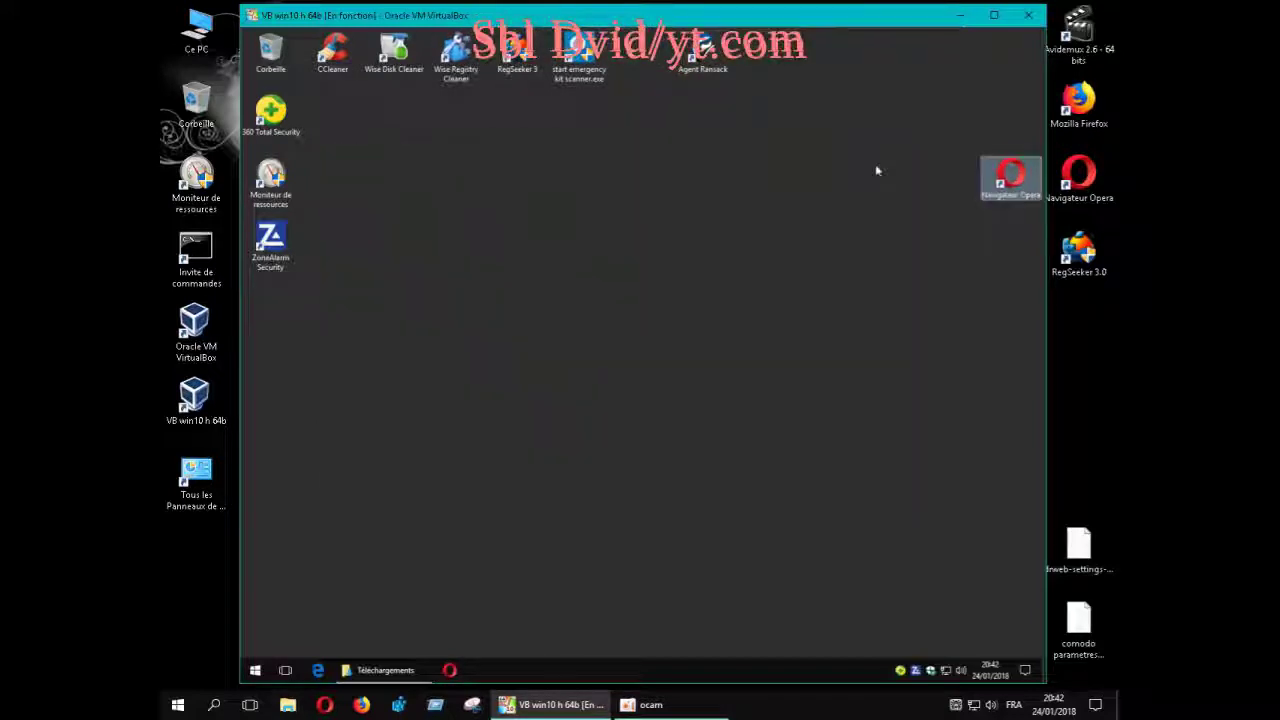
Try to run registry-cleaner-setup.exe from Downloads in the 360 Sandbox, allowing it through User Account Control and dismissing the error
{"action": "left_click", "coordinate": [385, 670]}
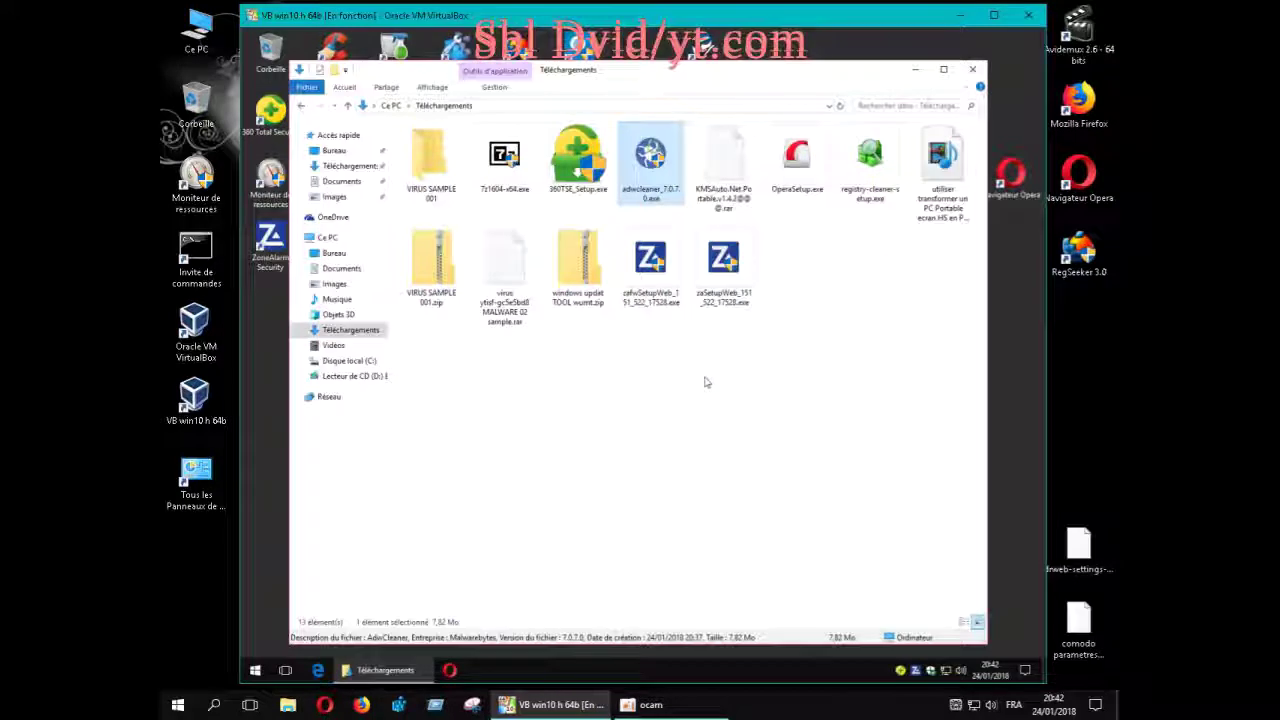
{"action": "right_click", "coordinate": [880, 178]}
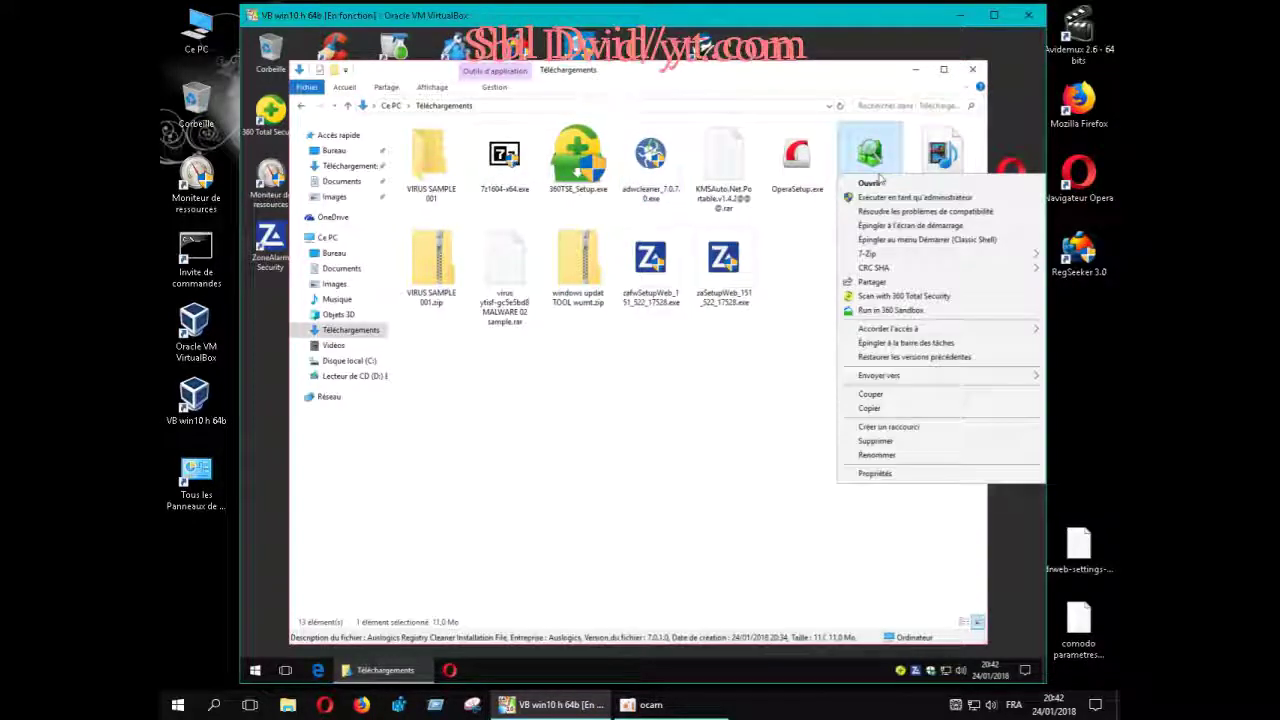
{"action": "left_click", "coordinate": [880, 312]}
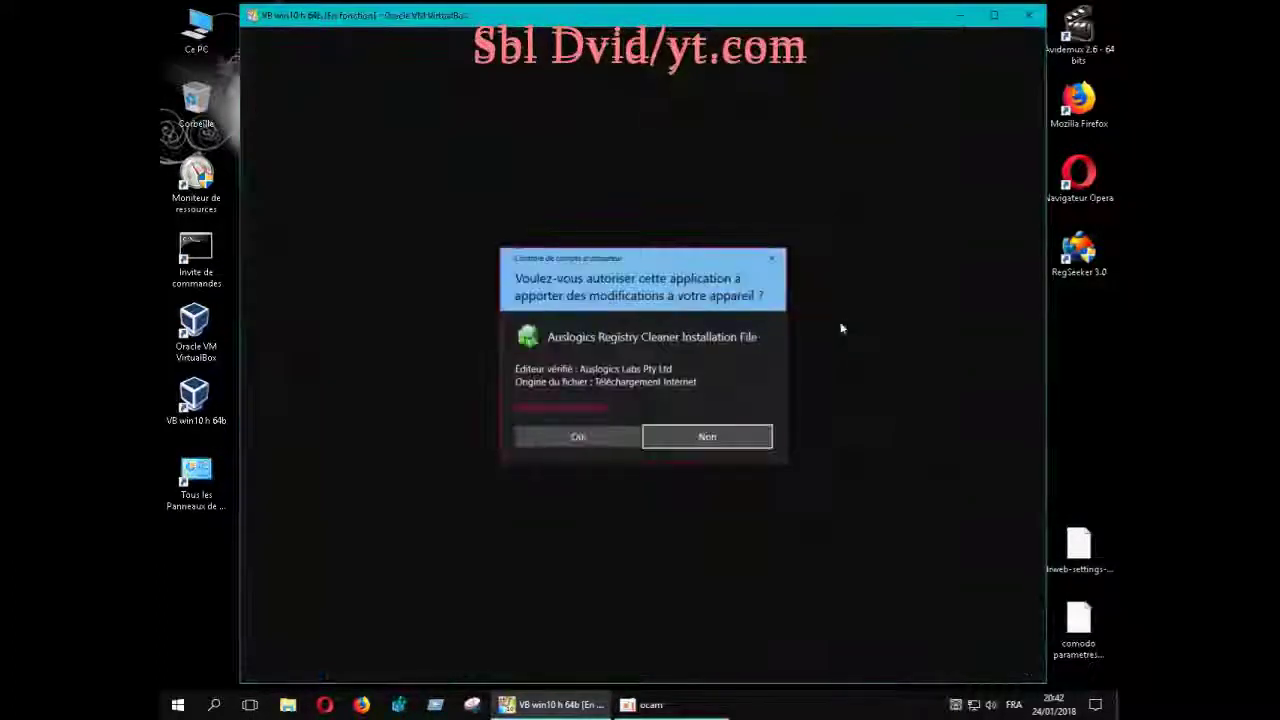
{"action": "left_click", "coordinate": [619, 432]}
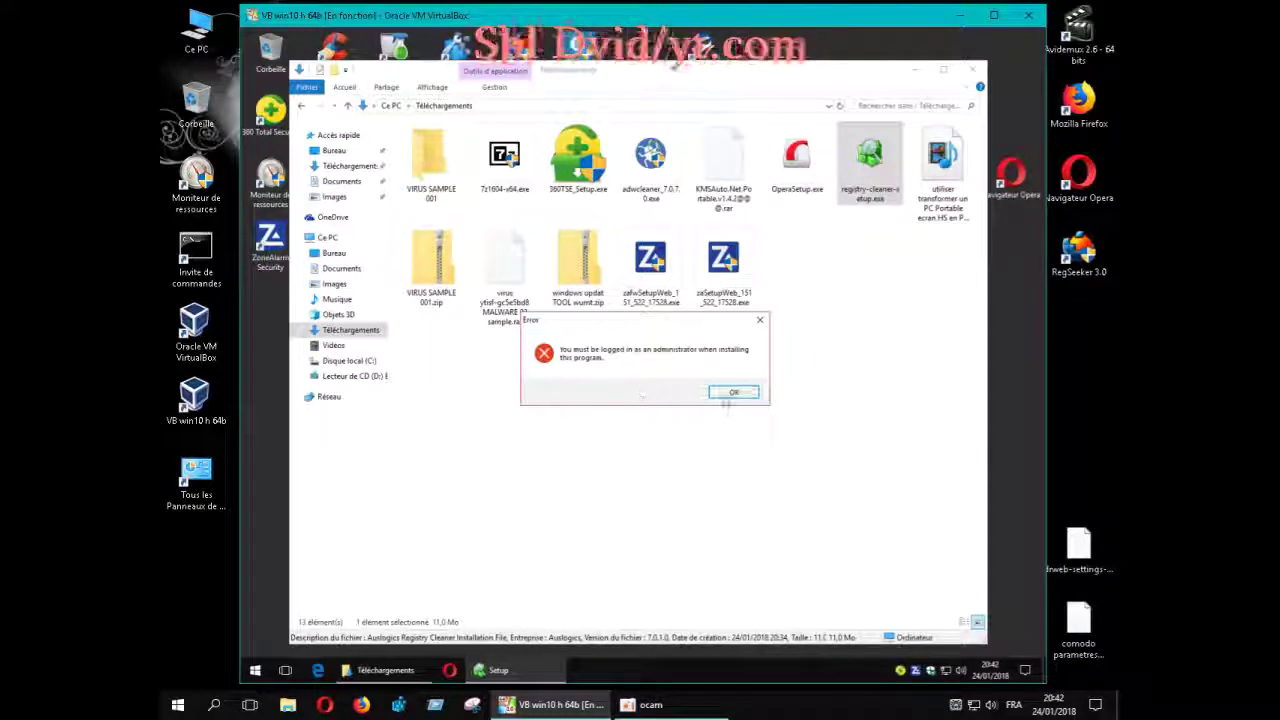
{"action": "left_click", "coordinate": [729, 393]}
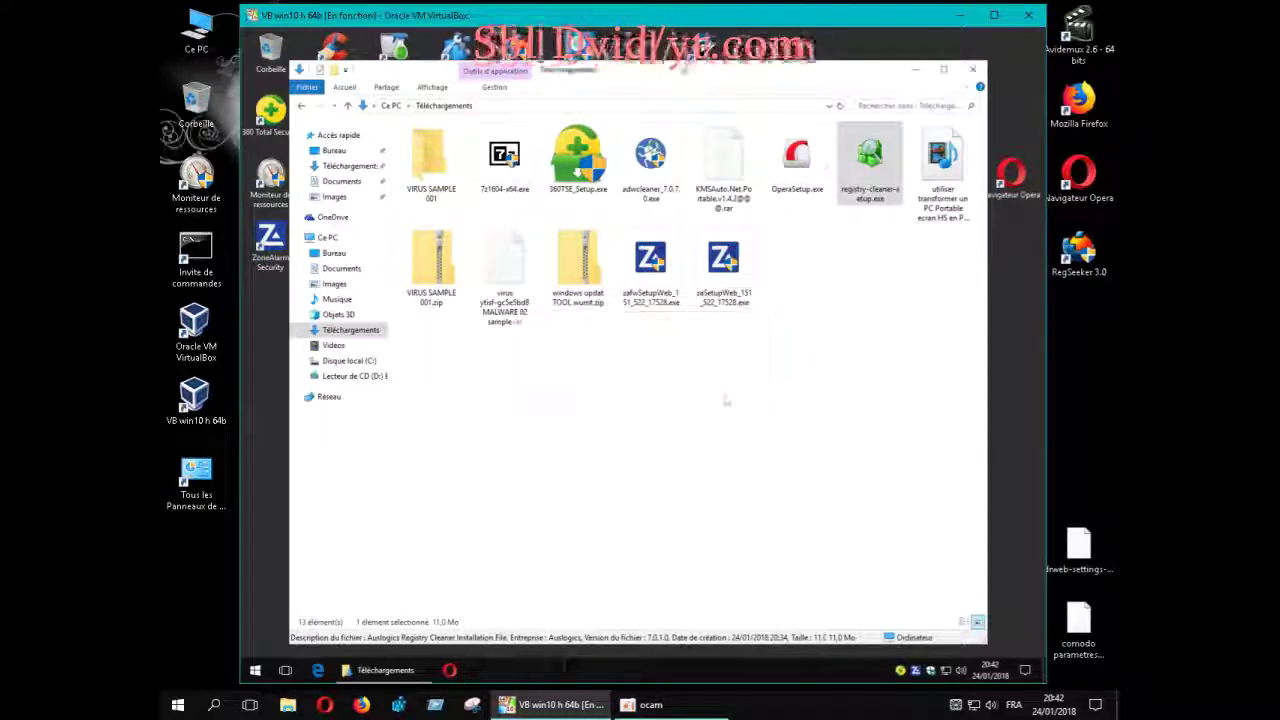
Delete registry-cleaner-setup.exe and adwcleaner_7.0.7.0.exe from the Downloads folder
{"action": "right_click", "coordinate": [874, 190]}
{"action": "left_click", "coordinate": [880, 458]}
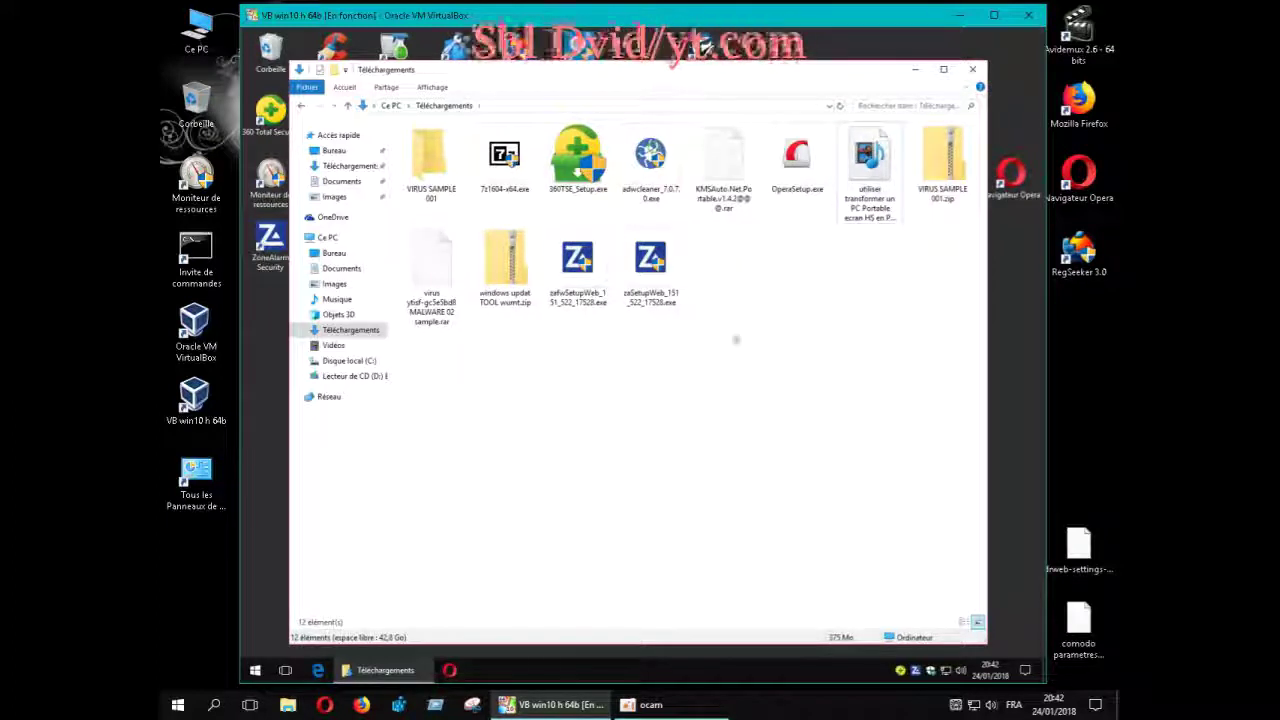
{"action": "right_click", "coordinate": [651, 186]}
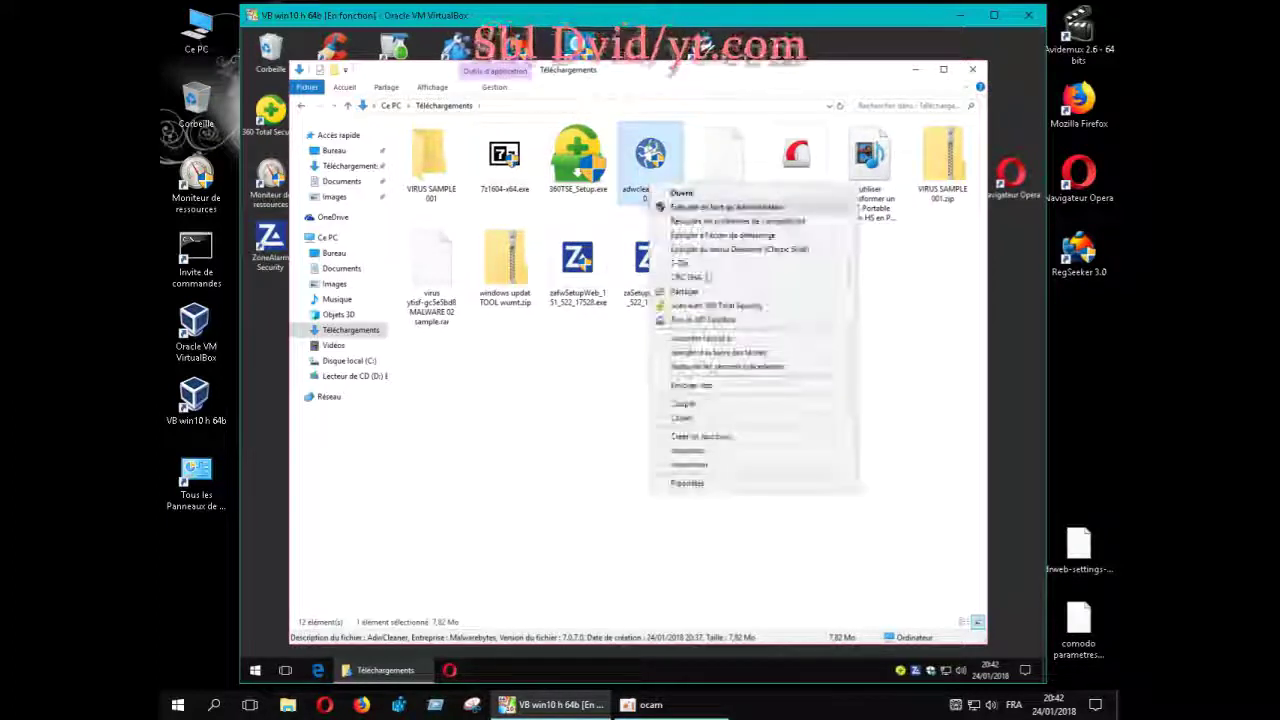
{"action": "left_click", "coordinate": [709, 451]}
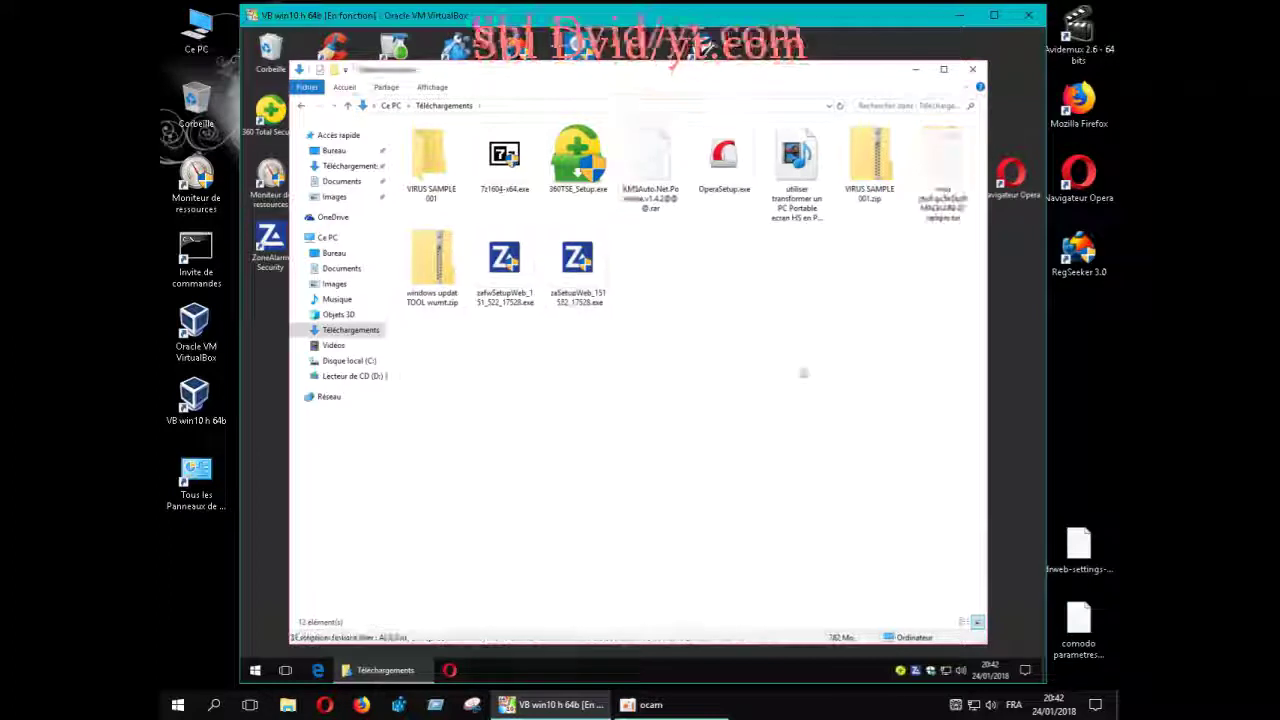
Empty the Recycle Bin, confirming the permanent deletion, and close the Downloads folder
{"action": "right_click", "coordinate": [276, 62]}
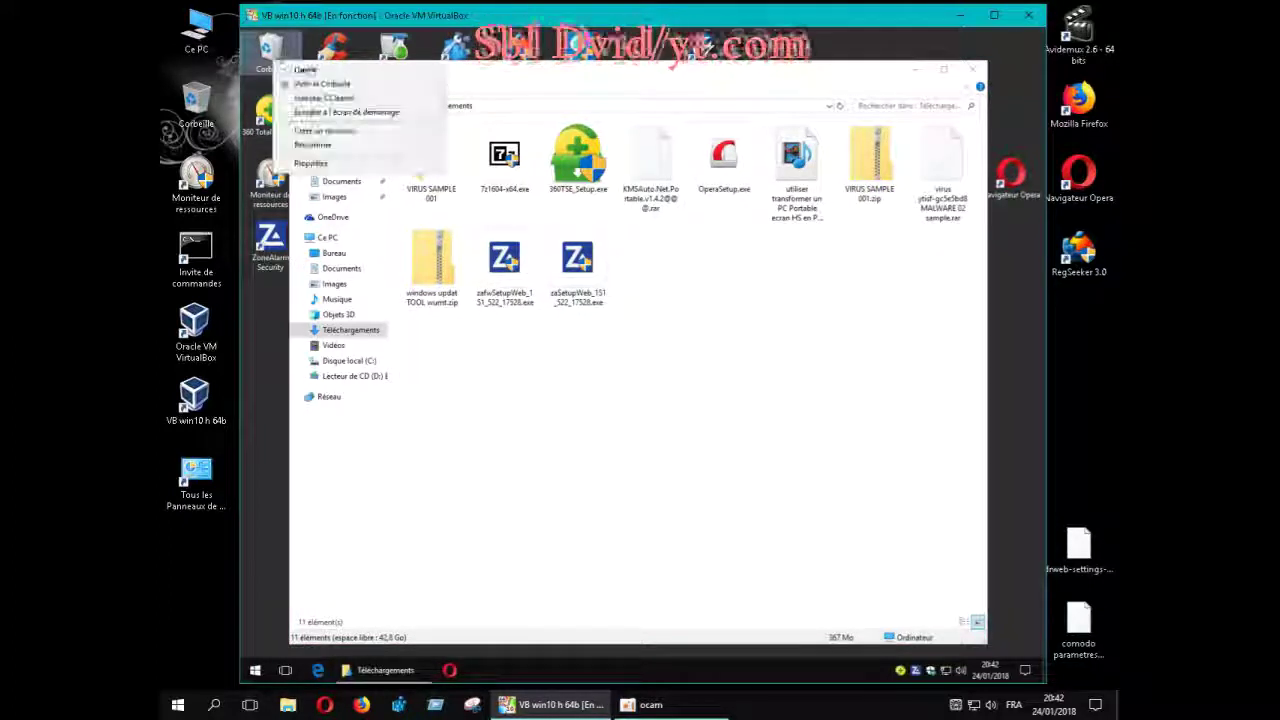
{"action": "left_click", "coordinate": [322, 84]}
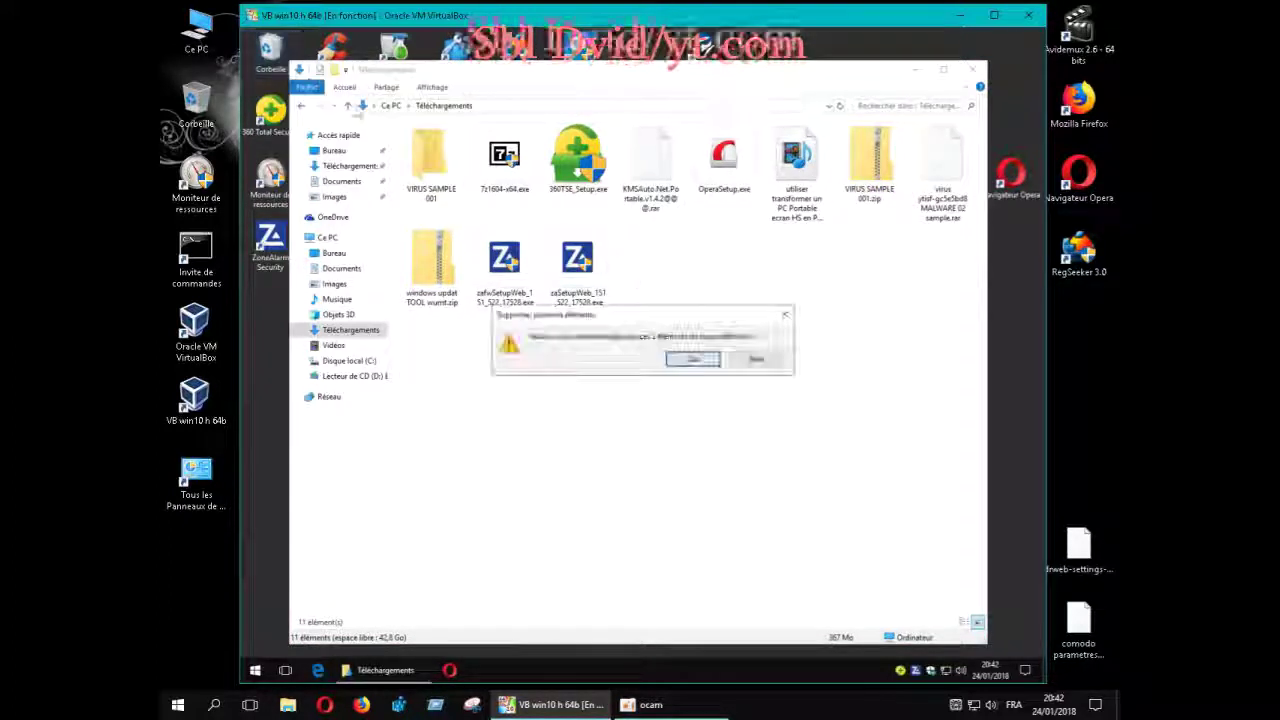
{"action": "left_click", "coordinate": [690, 359]}
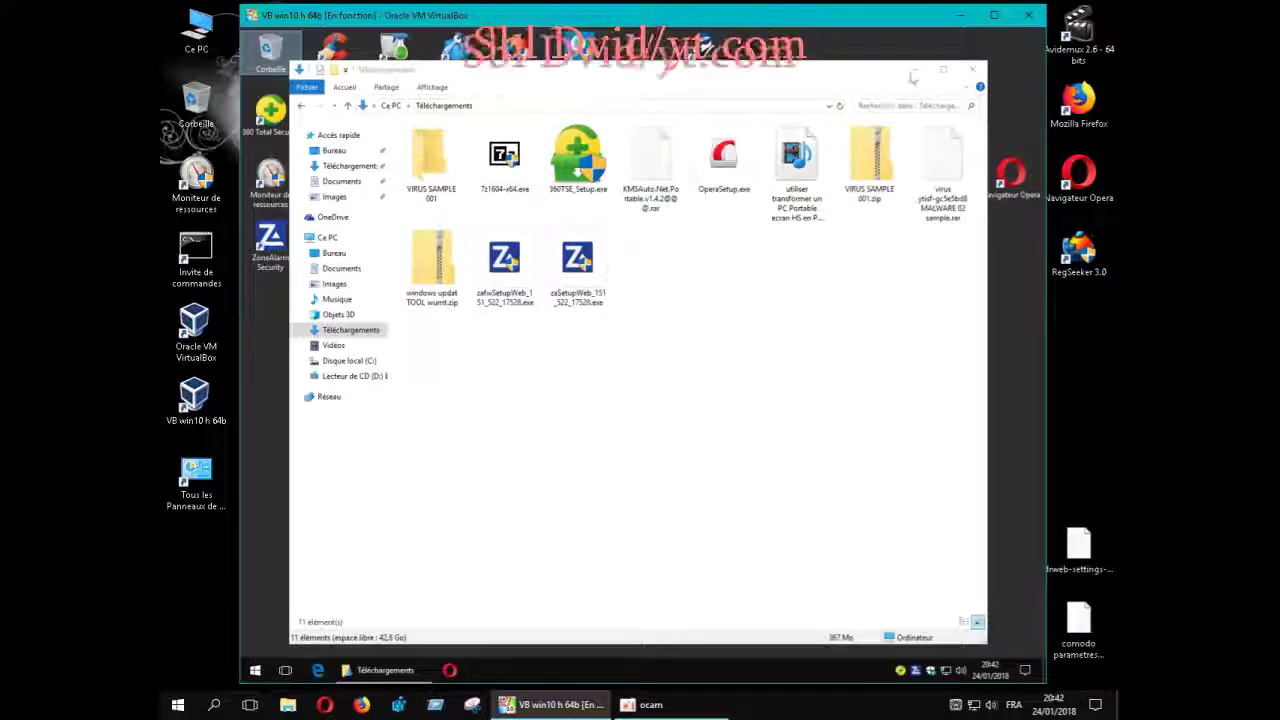
{"action": "left_click", "coordinate": [972, 70]}
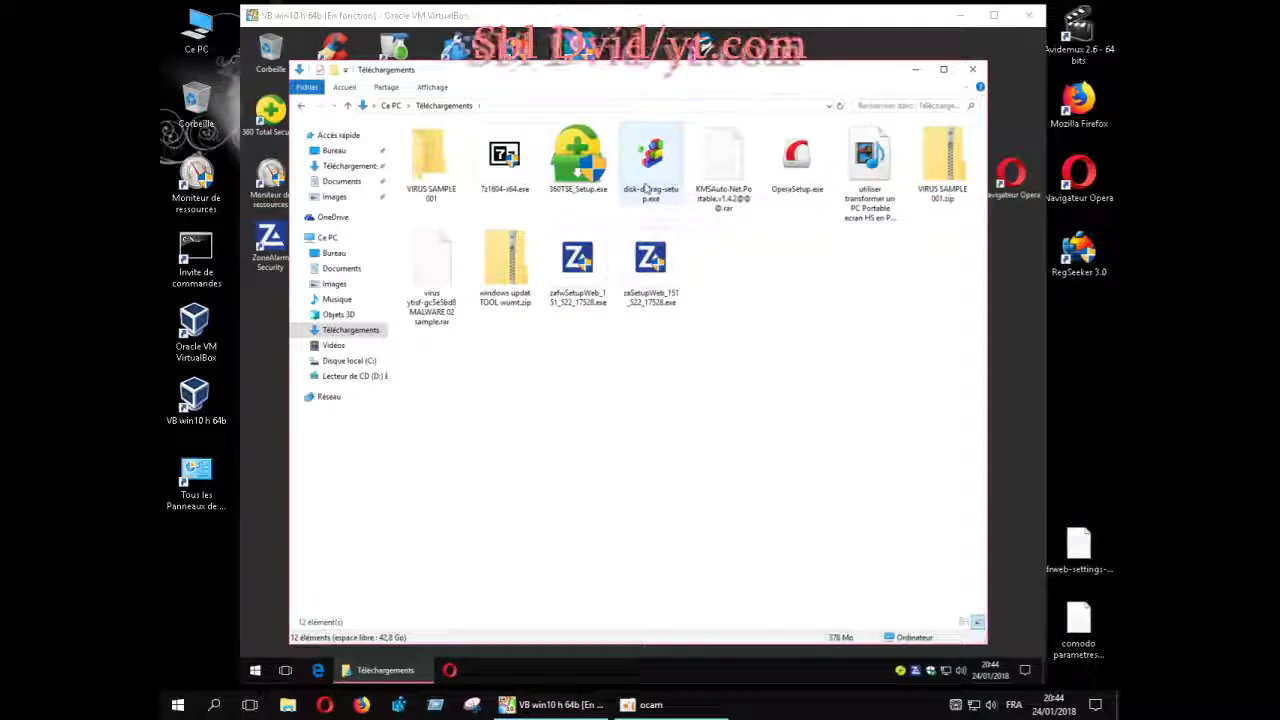
Try to run disk-defrag-setup.exe from Downloads in the 360 Sandbox, allowing it through User Account Control and dismissing the error
{"action": "mouse_move", "coordinate": [646, 188]}
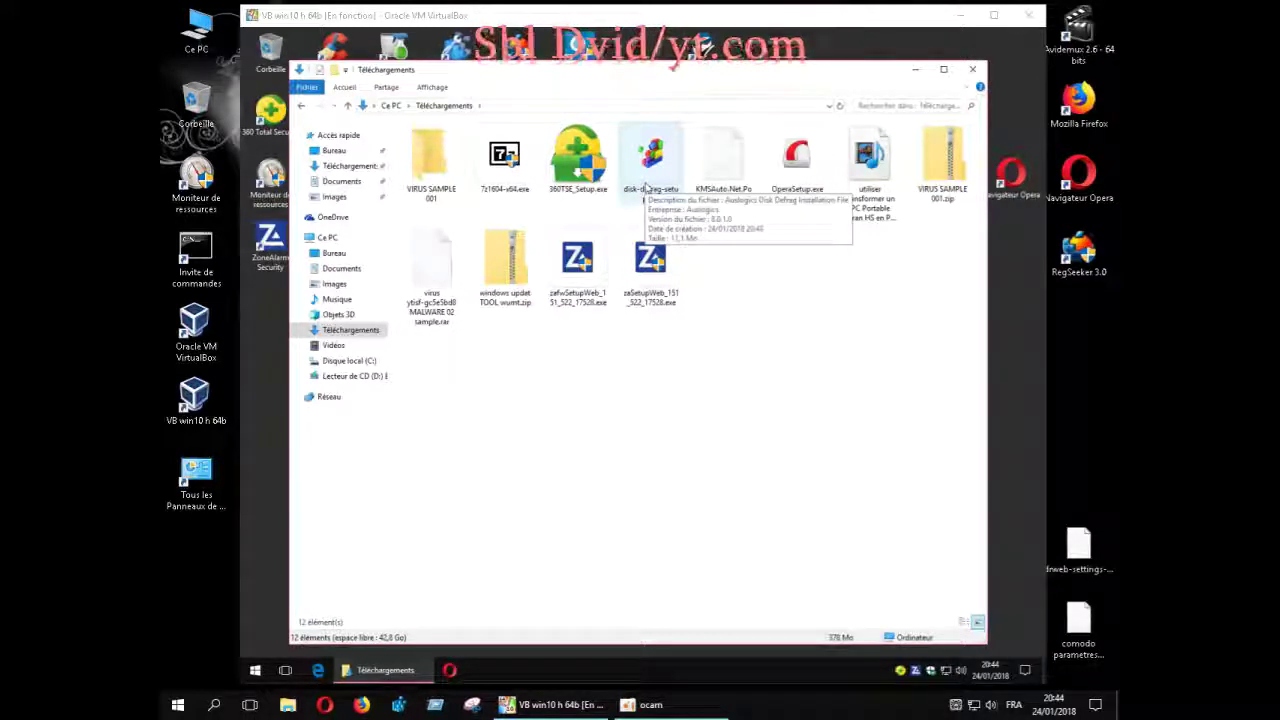
{"action": "left_click", "coordinate": [763, 293]}
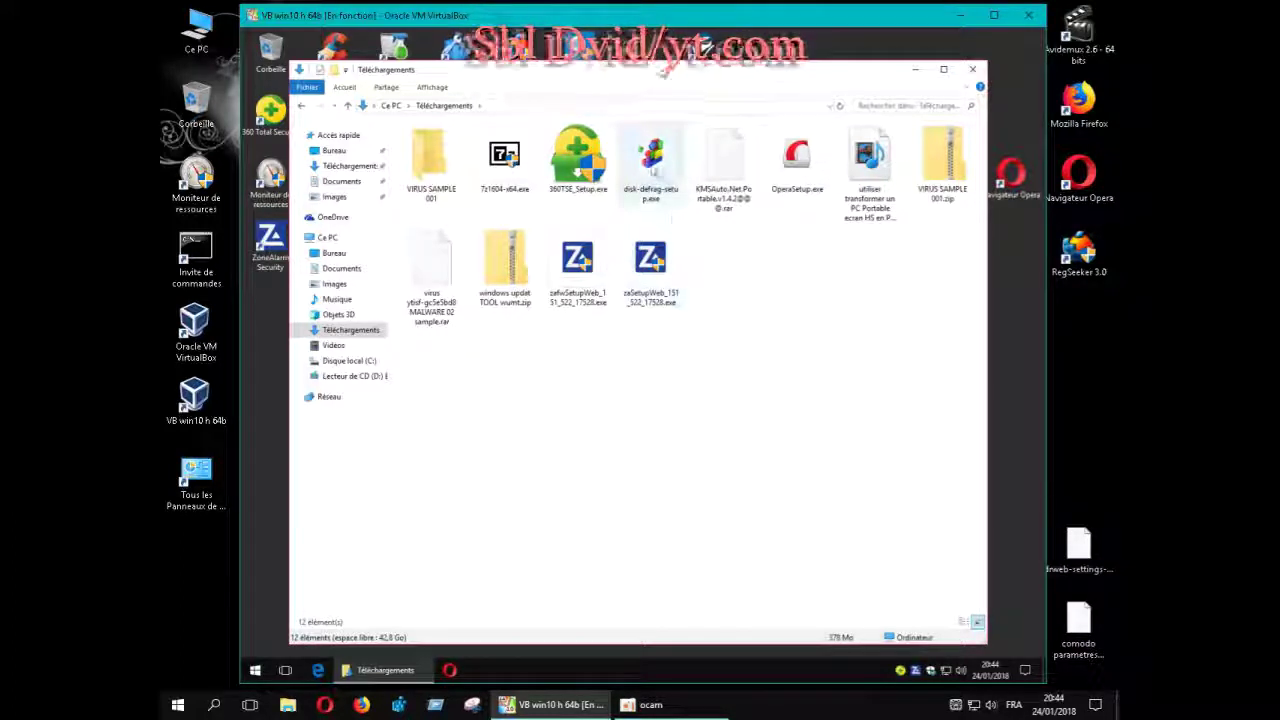
{"action": "left_click", "coordinate": [652, 170]}
{"action": "right_click", "coordinate": [652, 171]}
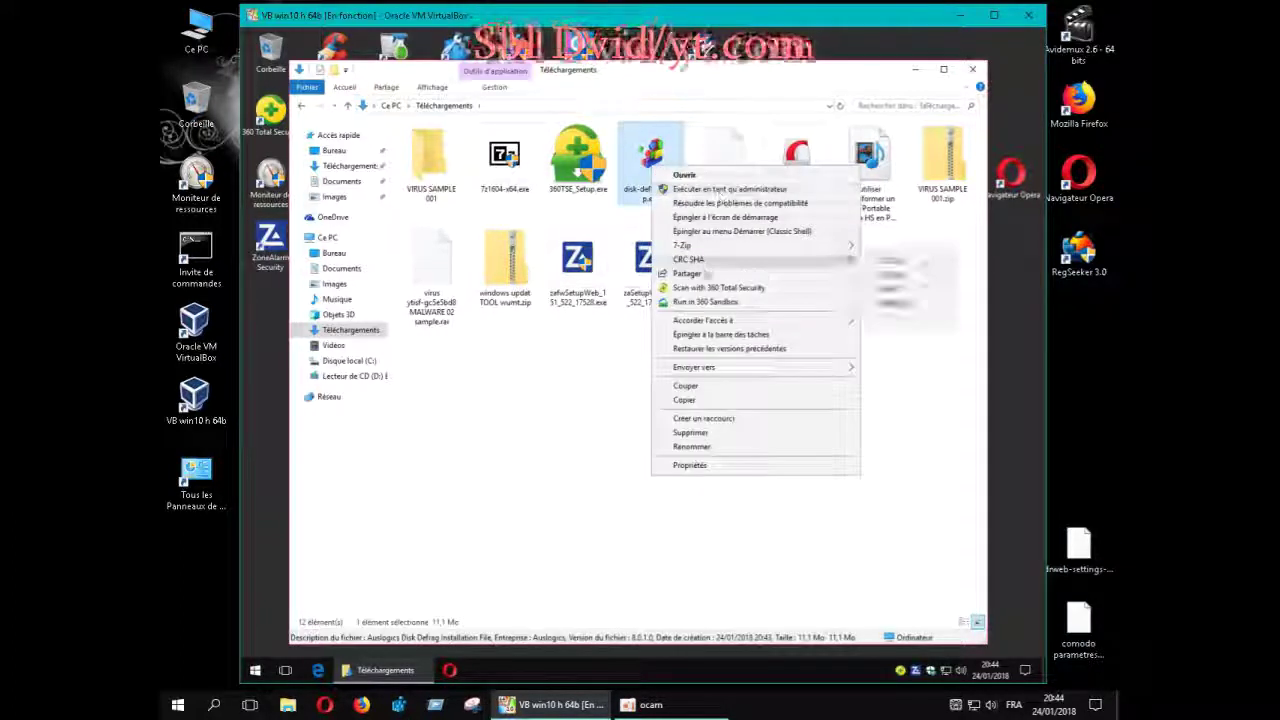
{"action": "left_click", "coordinate": [704, 302]}
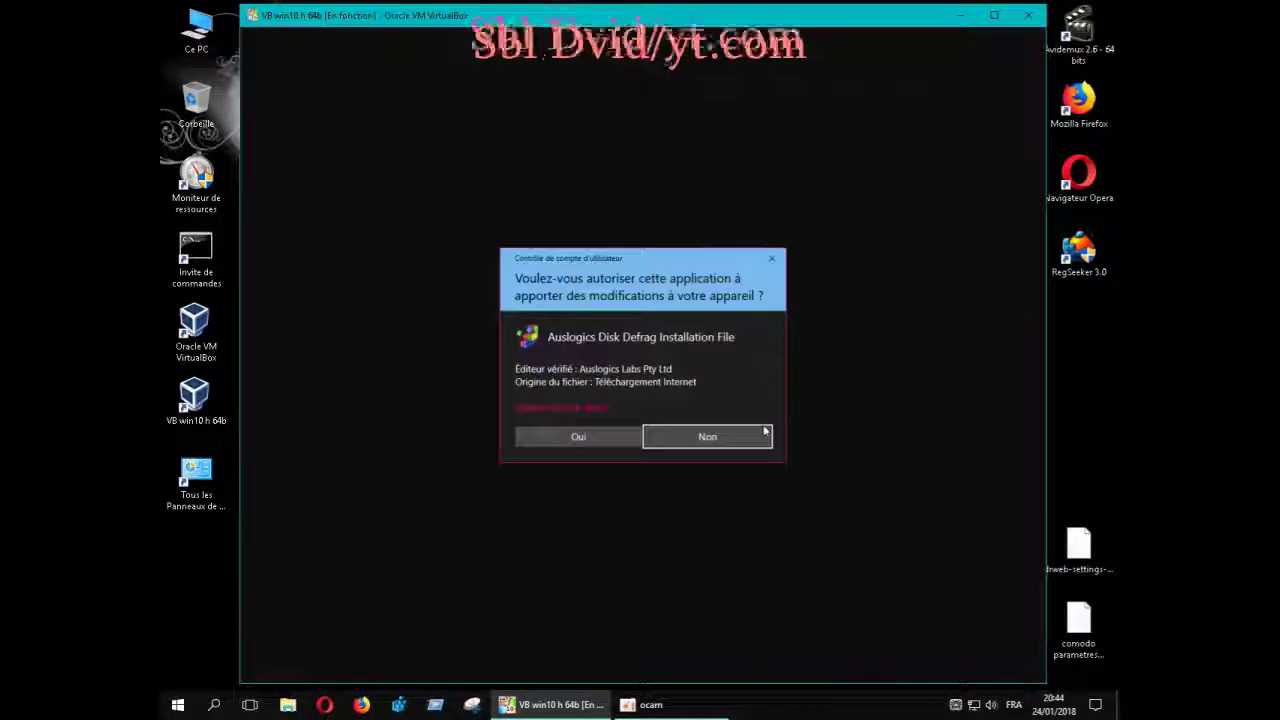
{"action": "left_click", "coordinate": [619, 444]}
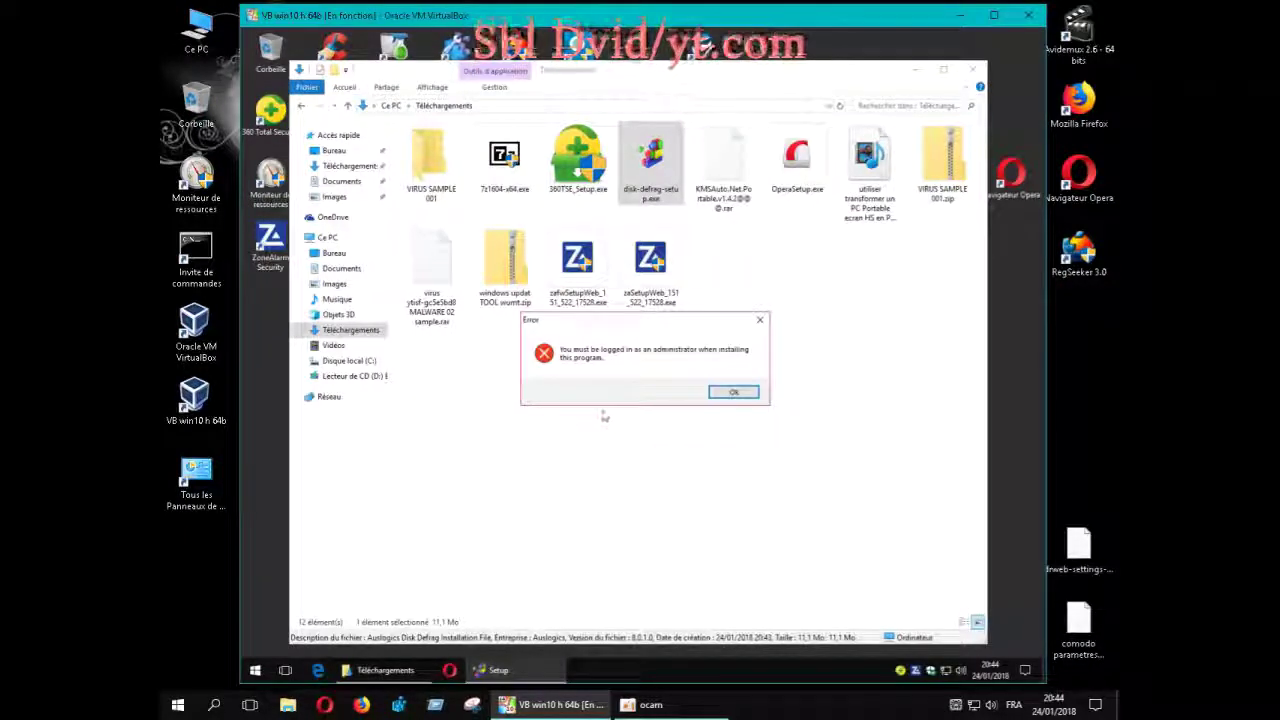
{"action": "left_click", "coordinate": [733, 394]}
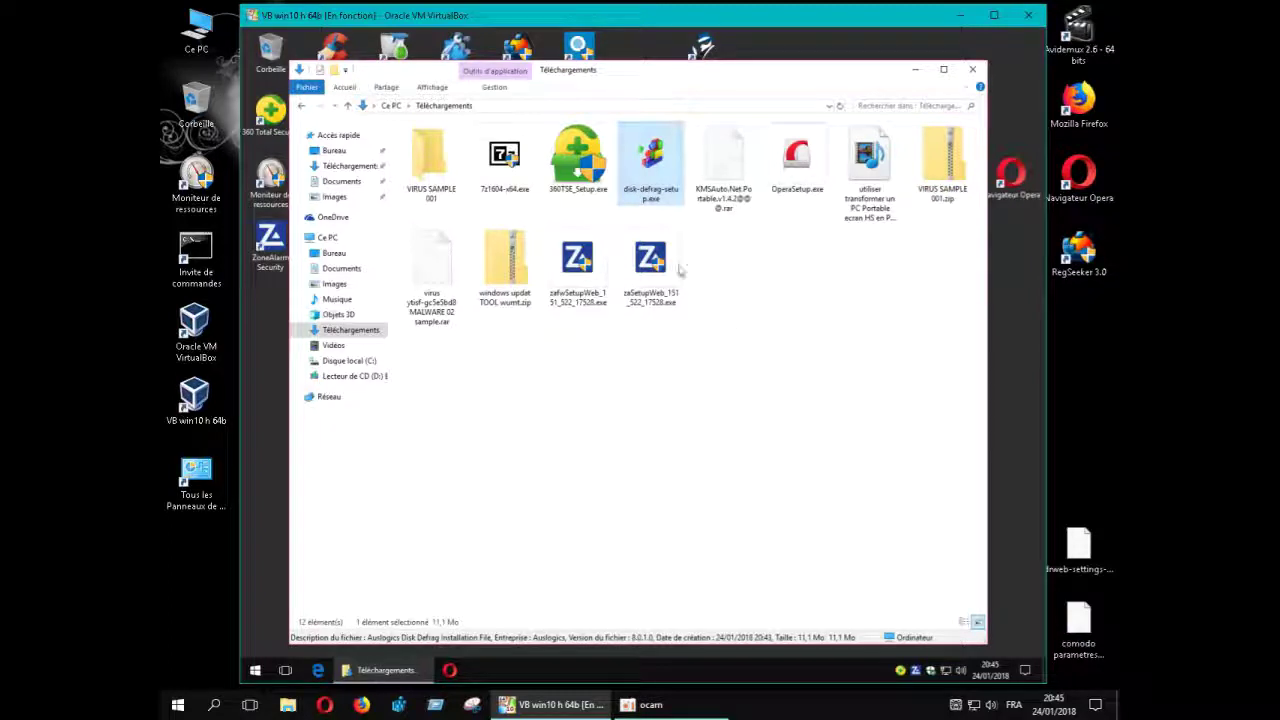
Show the available file actions for disk-defrag-setup.exe in Downloads
{"action": "right_click", "coordinate": [653, 187]}
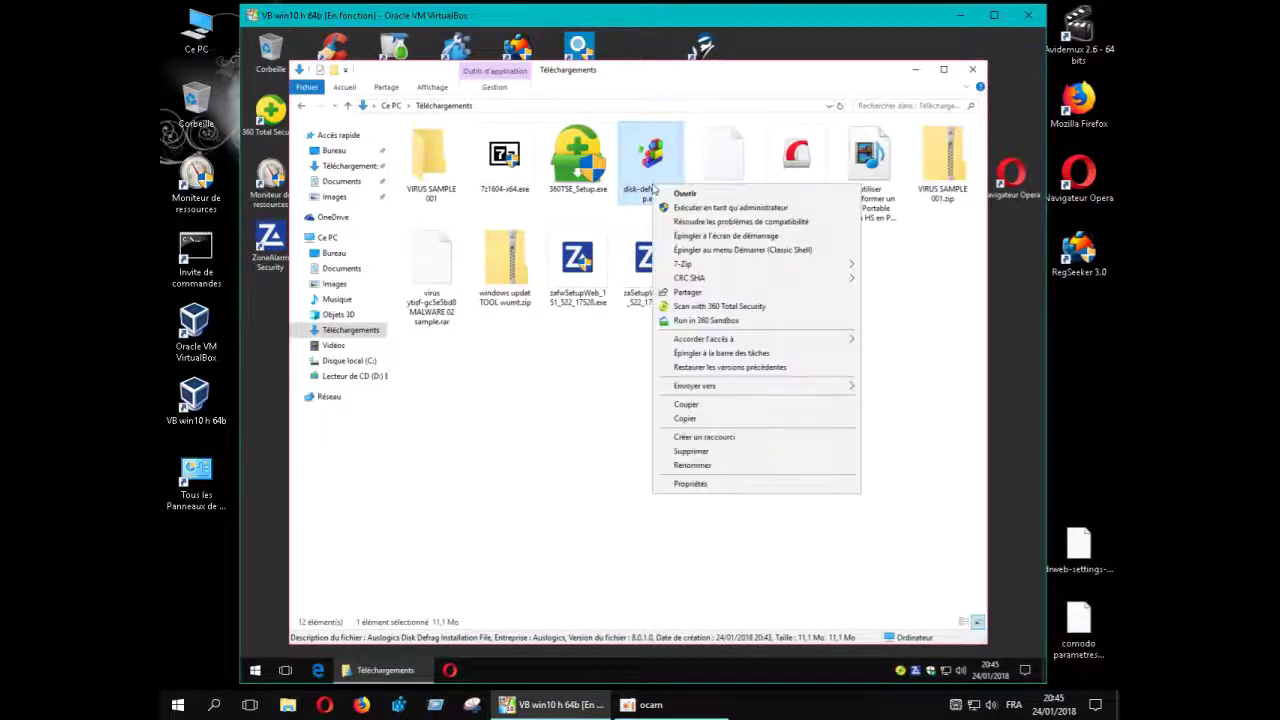